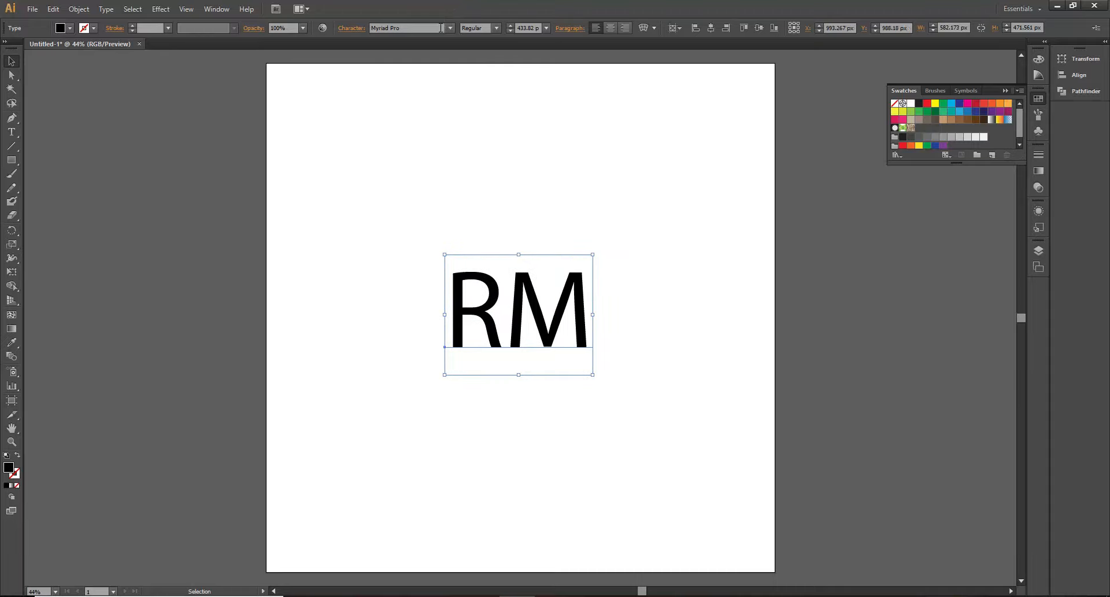
- Change the RM text's font to Ethnocentric and shift the lettering back towards the artboard's centre
{"action": "left_click", "coordinate": [450, 29]}
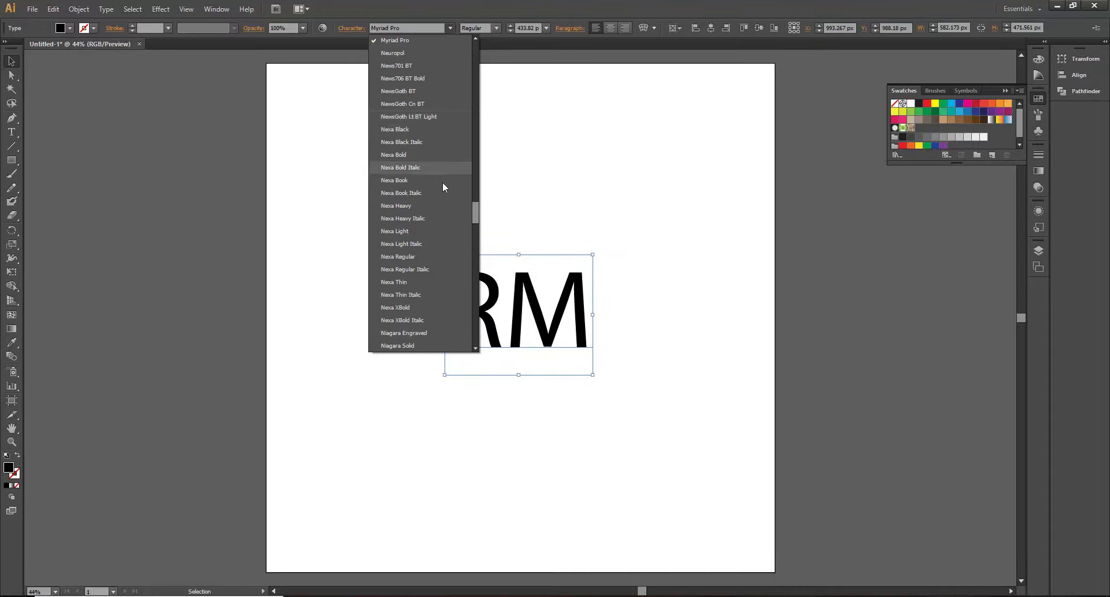
{"action": "scroll", "coordinate": [431, 215], "scroll_direction": "down", "scroll_amount": 20}
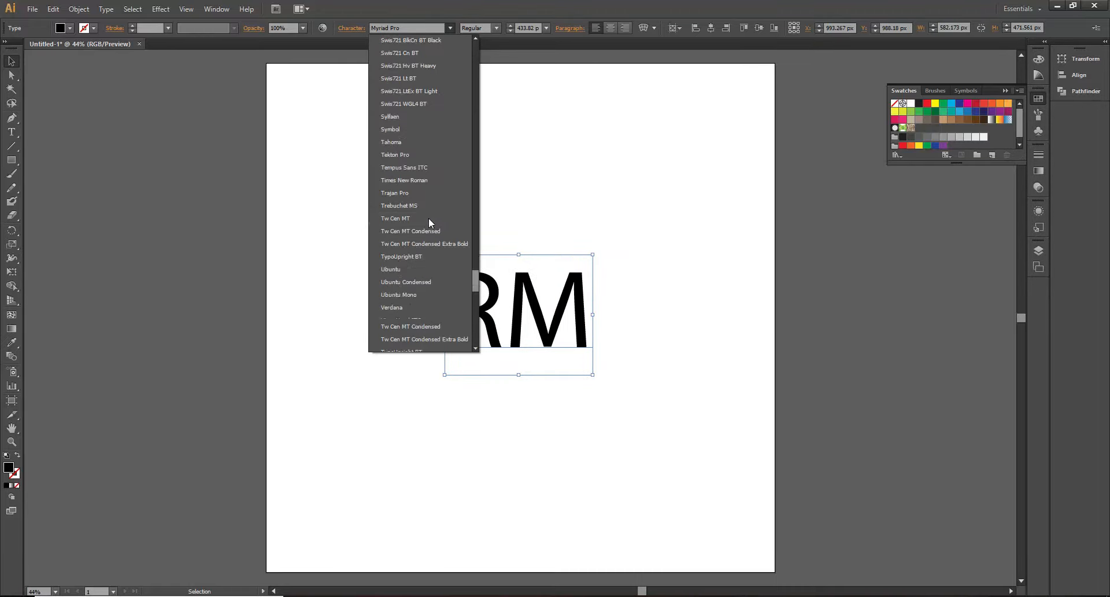
{"action": "scroll", "coordinate": [428, 219], "scroll_direction": "up", "scroll_amount": 20}
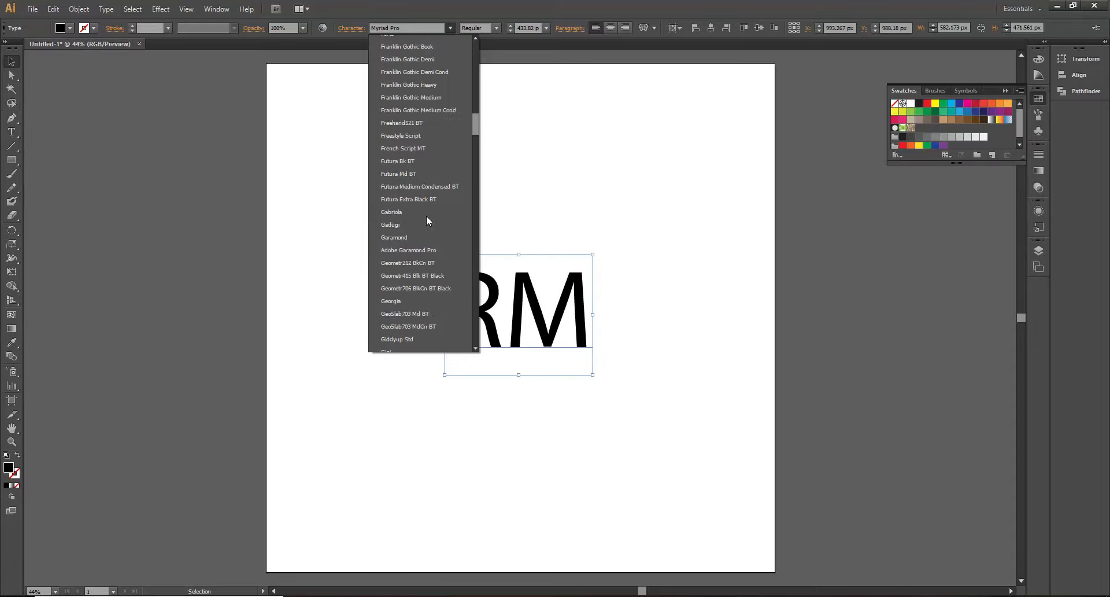
{"action": "scroll", "coordinate": [427, 216], "scroll_direction": "down", "scroll_amount": 5}
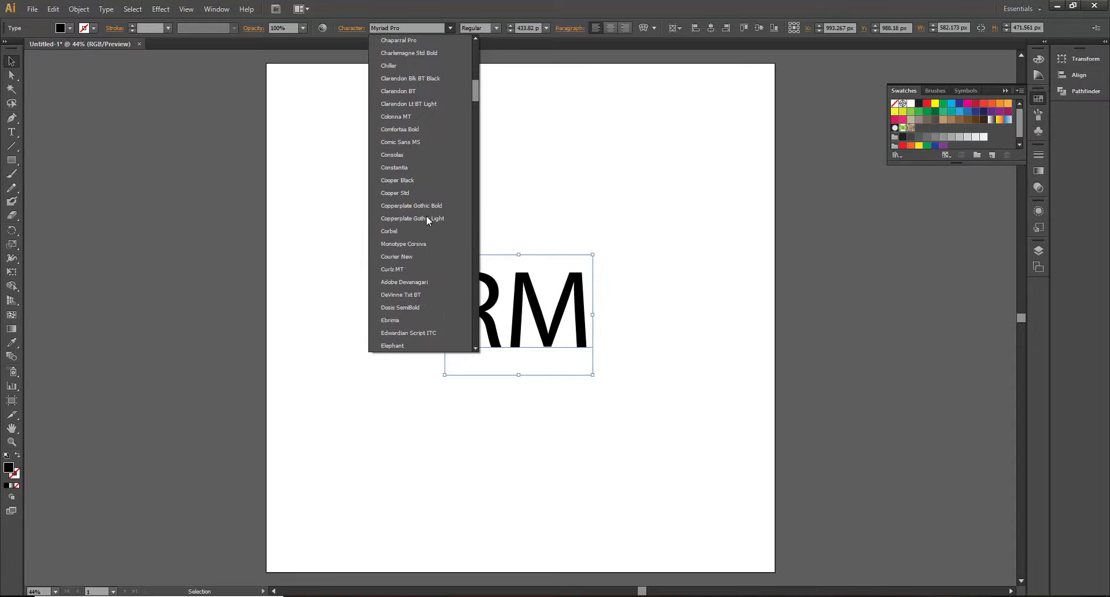
{"action": "scroll", "coordinate": [427, 220], "scroll_direction": "down", "scroll_amount": 3}
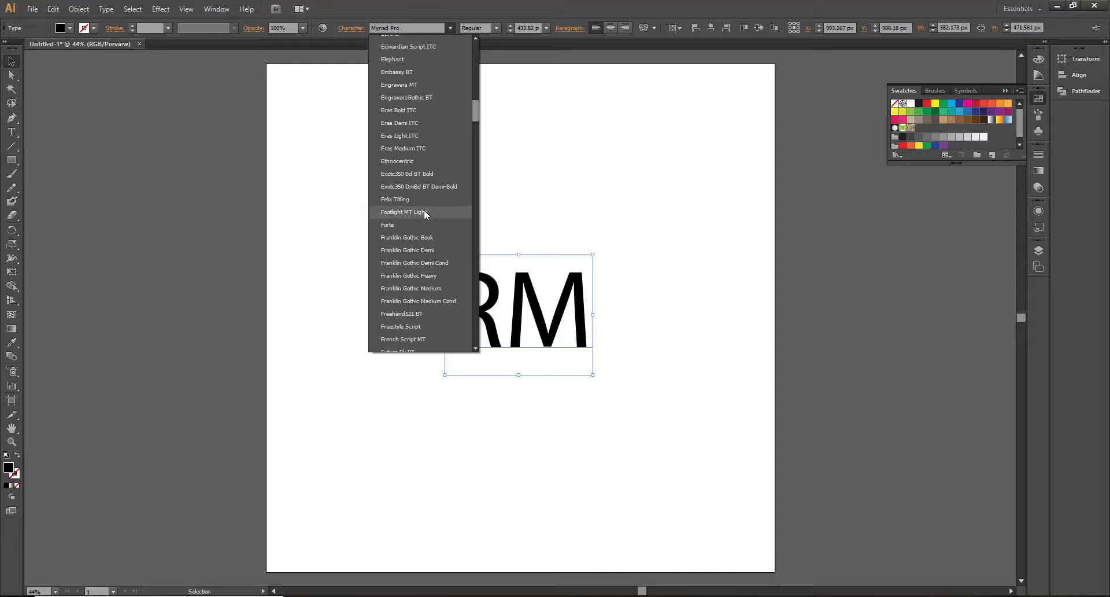
{"action": "left_click", "coordinate": [411, 162]}
{"action": "left_click_drag", "start_coordinate": [544, 298], "coordinate": [494, 296]}
{"action": "left_click", "coordinate": [488, 195]}
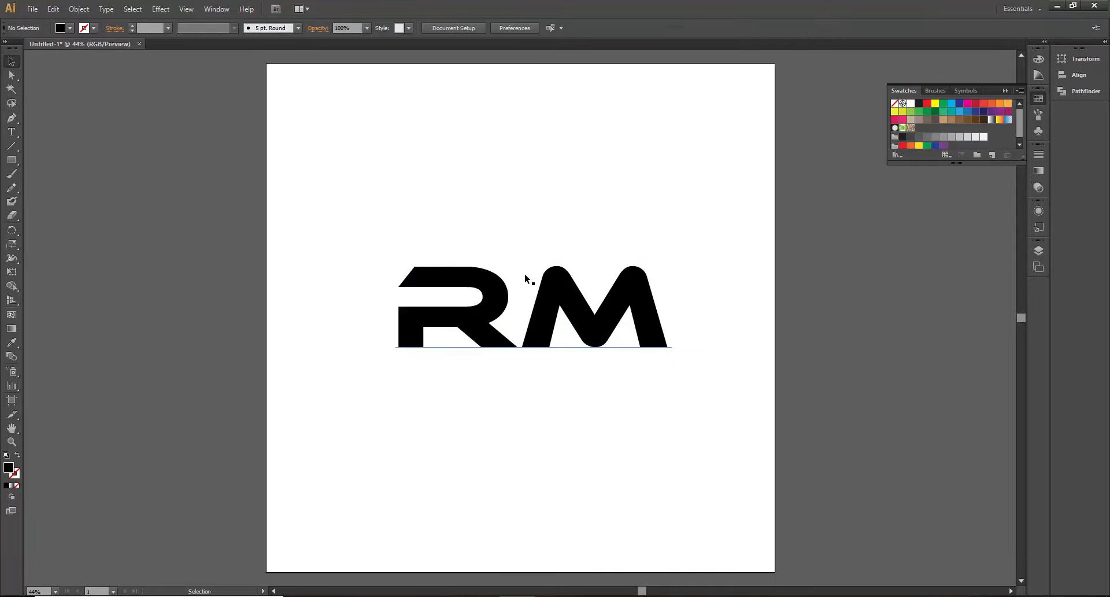
- Scale the RM text down proportionally to a font size of about 365 pt
{"action": "left_click", "coordinate": [546, 289]}
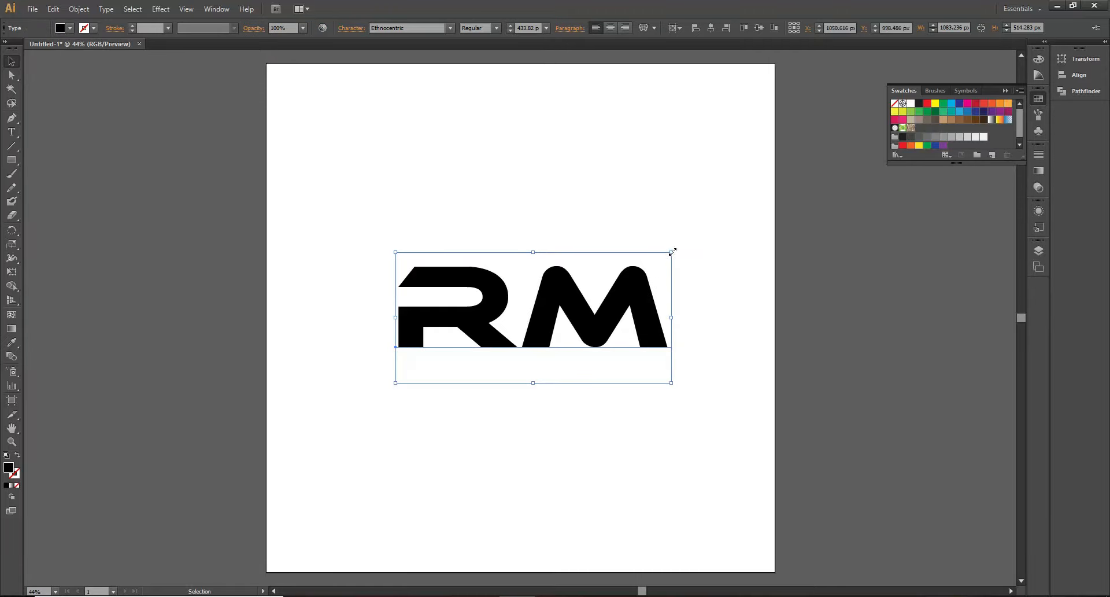
{"action": "mouse_move", "coordinate": [673, 251]}
{"action": "left_mouse_down"}
{"action": "mouse_move", "coordinate": [665, 264]}
{"action": "mouse_move", "coordinate": [664, 255]}
{"action": "left_mouse_up"}
{"action": "left_click", "coordinate": [193, 161]}
- Draw a circle about 1032 px in diameter over the RM text, with a black stroke and no fill
{"action": "left_click_drag", "start_coordinate": [12, 160], "coordinate": [70, 188]}
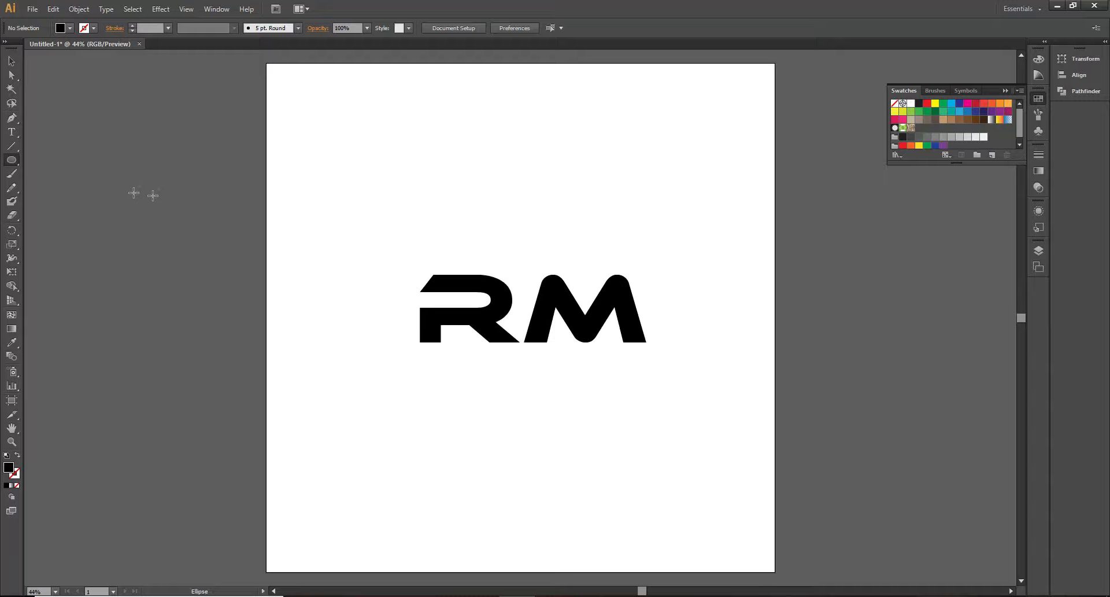
{"action": "left_click_drag", "start_coordinate": [398, 225], "coordinate": [671, 397]}
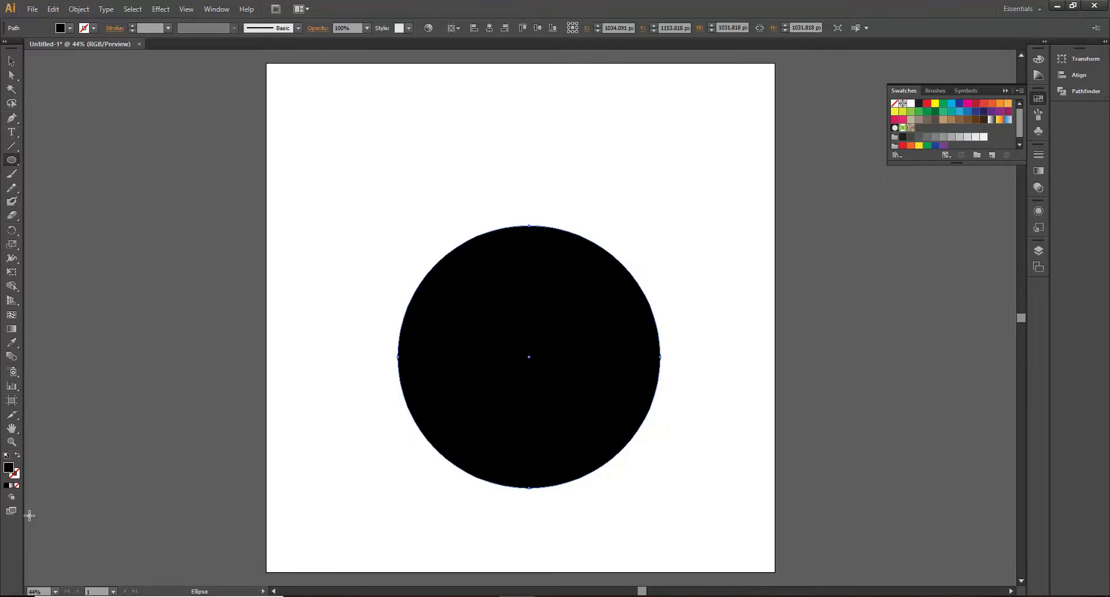
{"action": "left_click", "coordinate": [18, 456]}
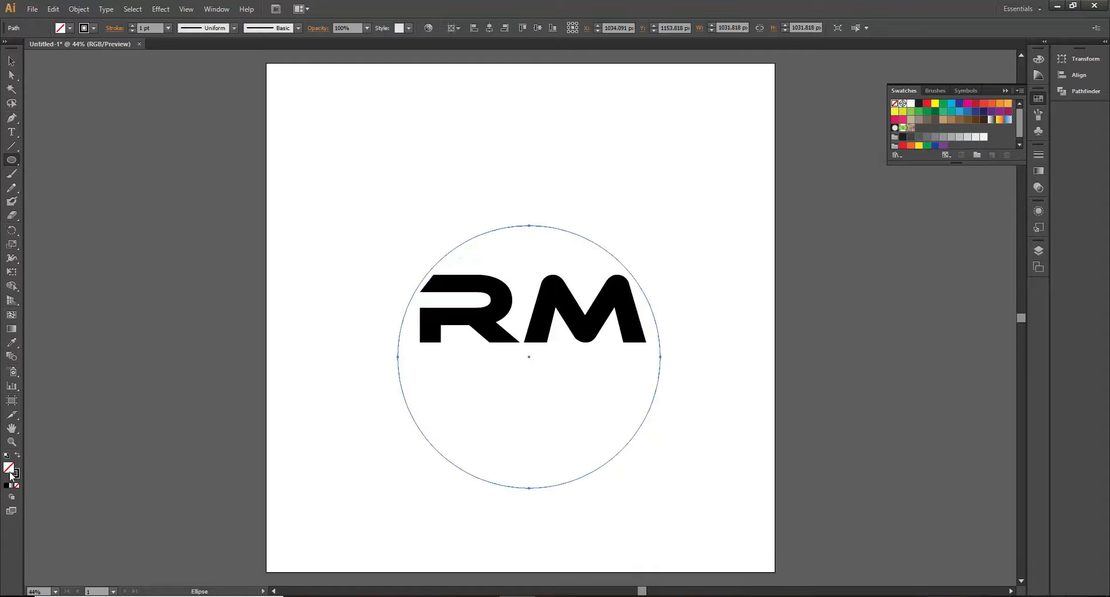
{"action": "left_click", "coordinate": [15, 474]}
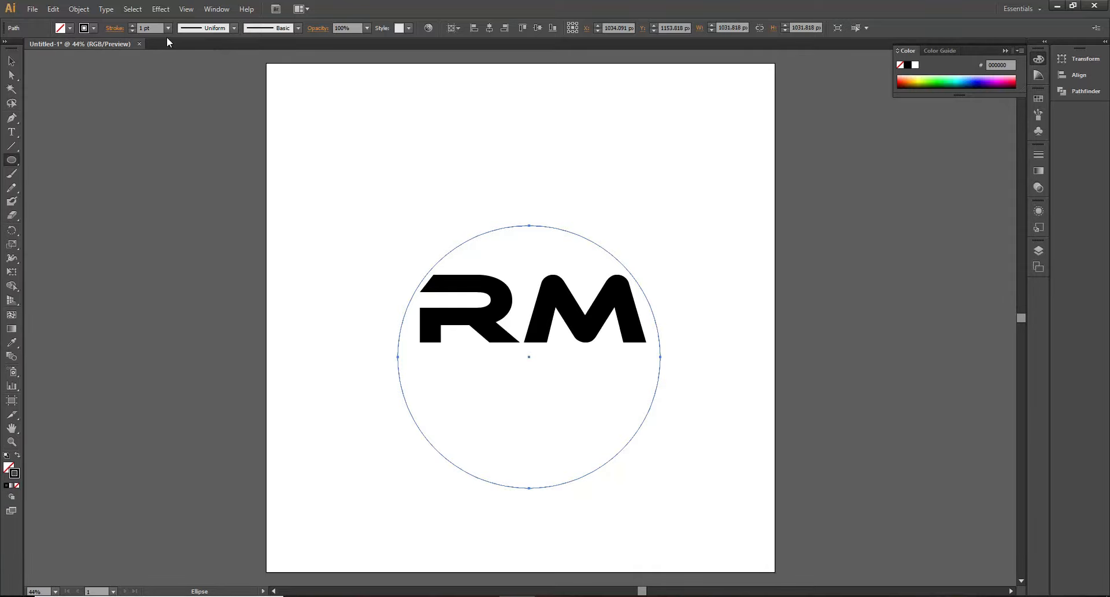
- Set the circle's stroke weight to 75 pt
{"action": "scroll", "coordinate": [150, 29], "scroll_direction": "up", "scroll_amount": 20}
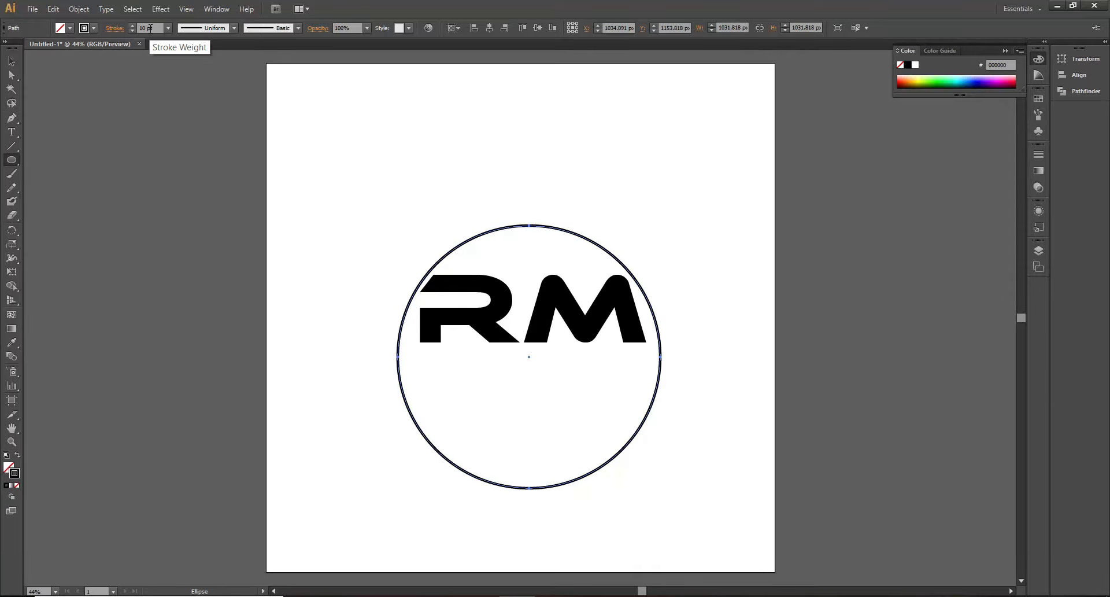
{"action": "scroll", "coordinate": [151, 29], "scroll_direction": "up", "scroll_amount": 20}
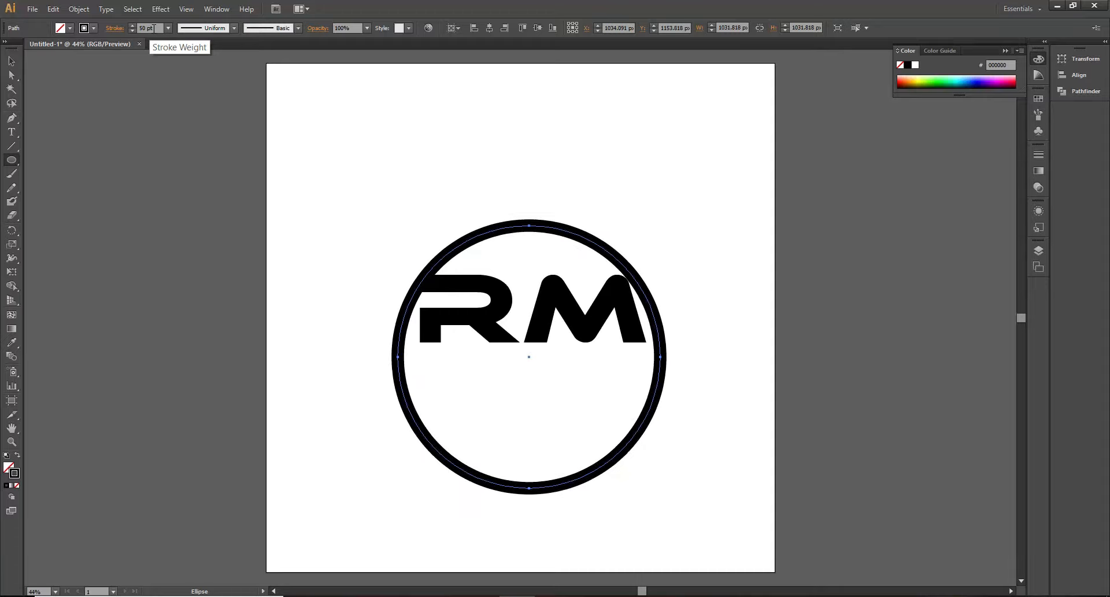
{"action": "scroll", "coordinate": [151, 29], "scroll_direction": "up", "scroll_amount": 18}
- Resize the circle proportionally and reposition the RM text so the ring surrounds the lettering near the artboard's centre
{"action": "left_click", "coordinate": [12, 61]}
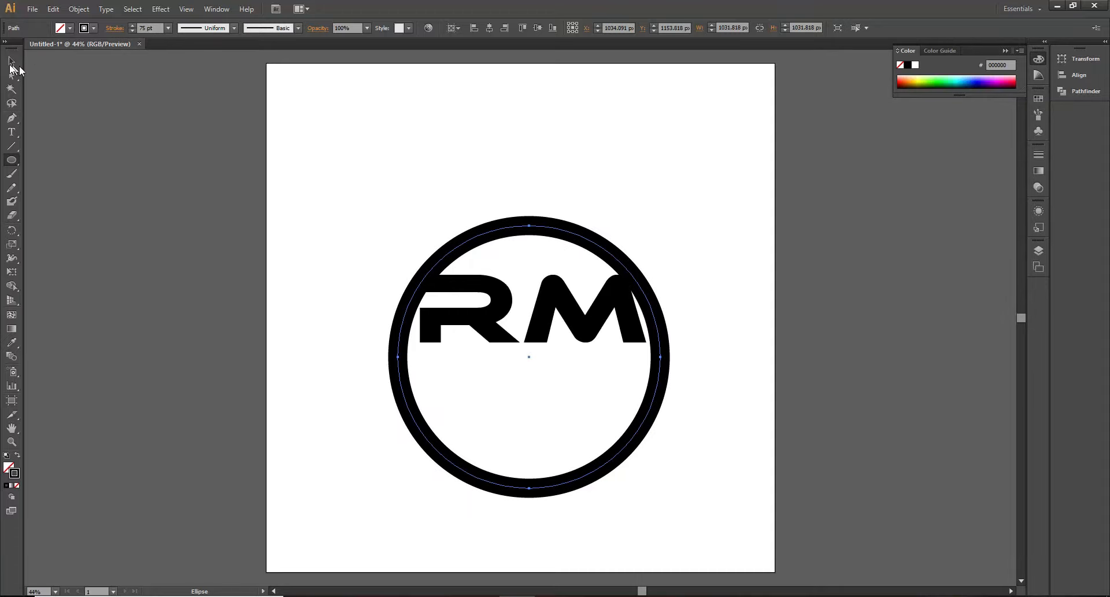
{"action": "left_click_drag", "start_coordinate": [662, 487], "coordinate": [586, 412]}
{"action": "left_click_drag", "start_coordinate": [498, 353], "coordinate": [463, 346]}
{"action": "left_click", "coordinate": [505, 399]}
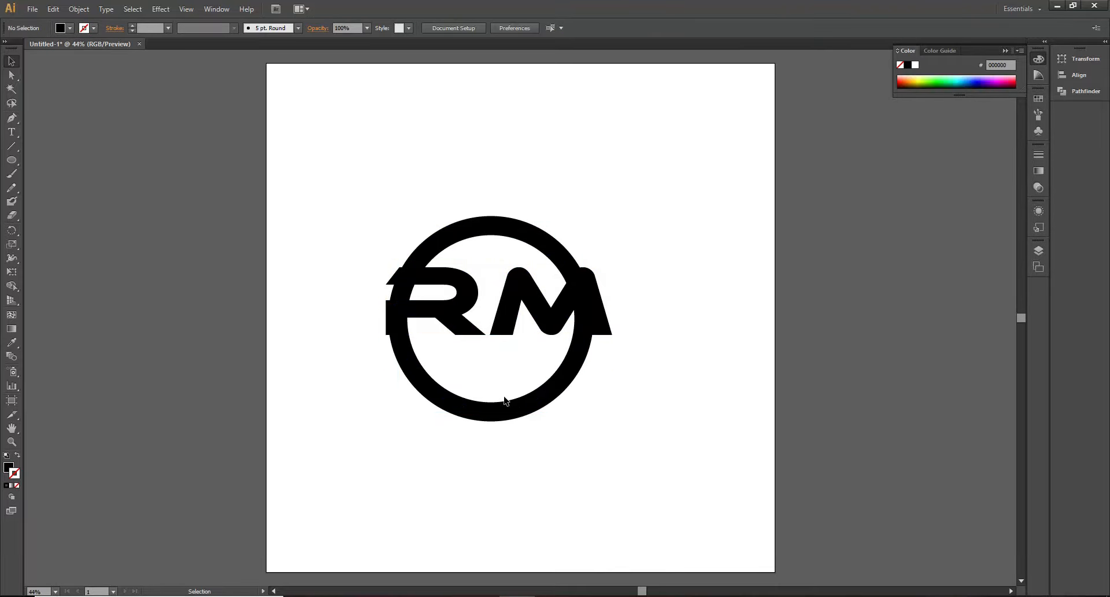
{"action": "left_click", "coordinate": [570, 386]}
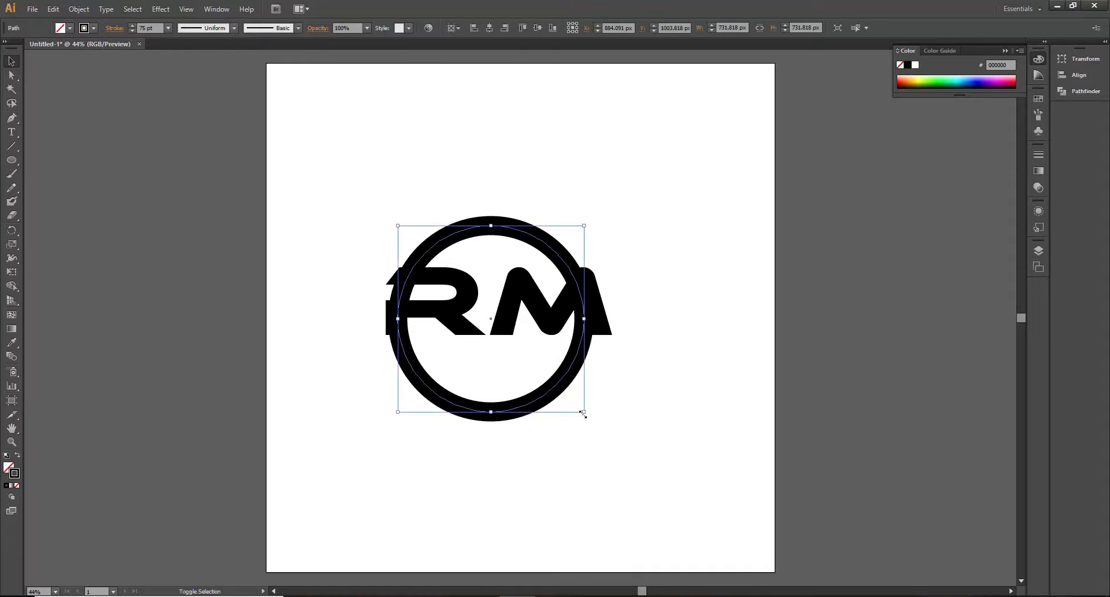
{"action": "mouse_move", "coordinate": [584, 412]}
{"action": "left_mouse_down"}
{"action": "mouse_move", "coordinate": [628, 455]}
{"action": "mouse_move", "coordinate": [588, 363]}
{"action": "left_mouse_up"}
{"action": "left_click", "coordinate": [700, 365]}
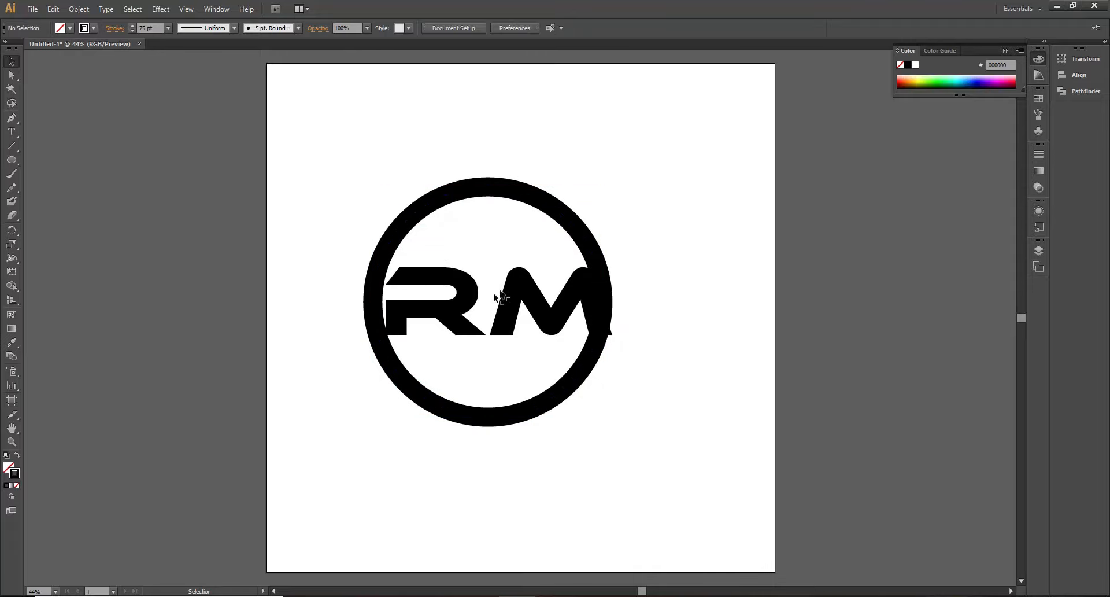
- Convert the RM text inside the ring to outlines
{"action": "left_click", "coordinate": [381, 272]}
{"action": "left_click", "coordinate": [341, 254]}
{"action": "scroll", "coordinate": [433, 290], "scroll_direction": "up", "scroll_amount": 1}
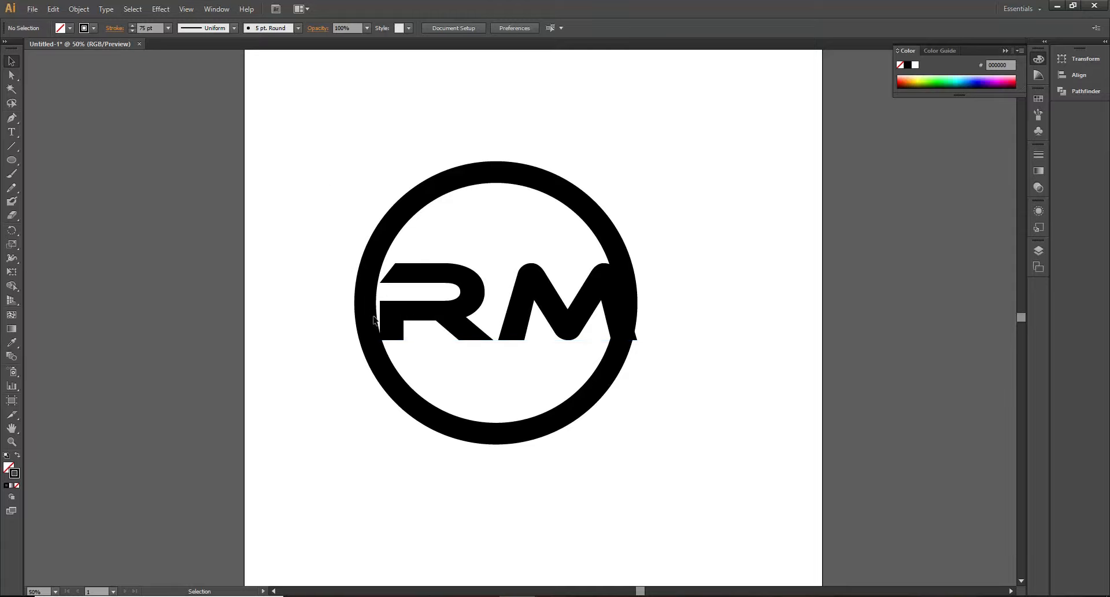
{"action": "scroll", "coordinate": [391, 300], "scroll_direction": "up", "scroll_amount": 1}
{"action": "left_click", "coordinate": [509, 295]}
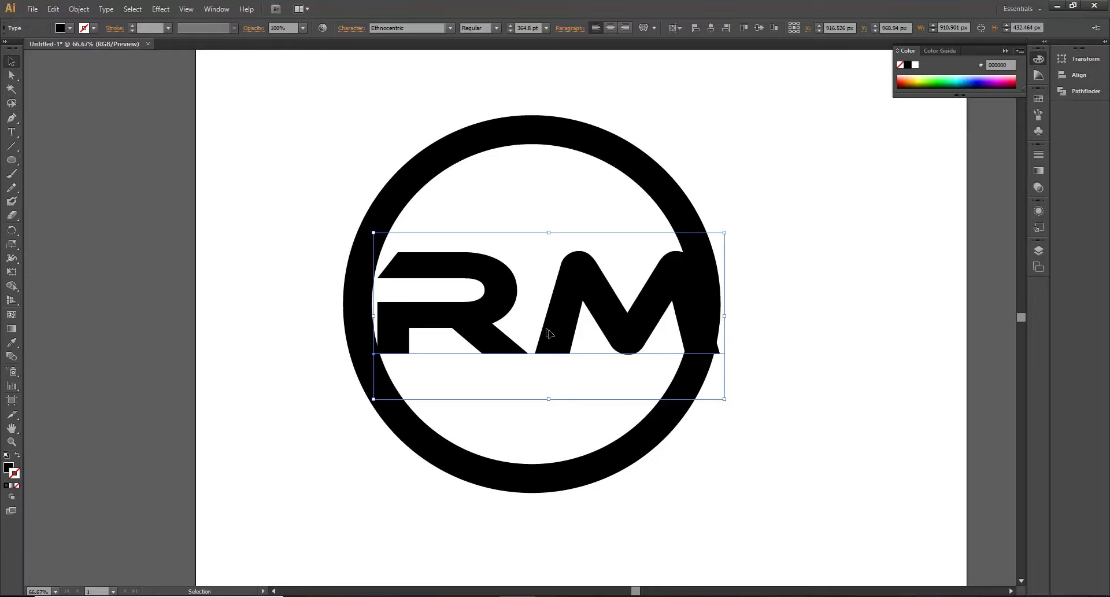
{"action": "left_click", "coordinate": [526, 435]}
{"action": "left_click", "coordinate": [498, 290]}
{"action": "right_click", "coordinate": [495, 302]}
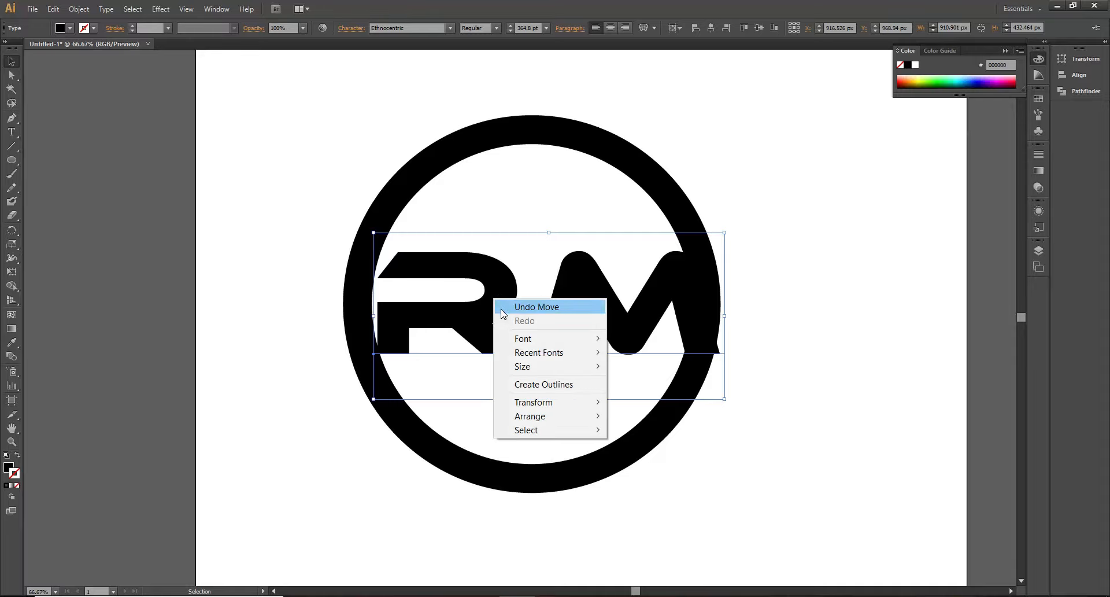
{"action": "left_click", "coordinate": [561, 384]}
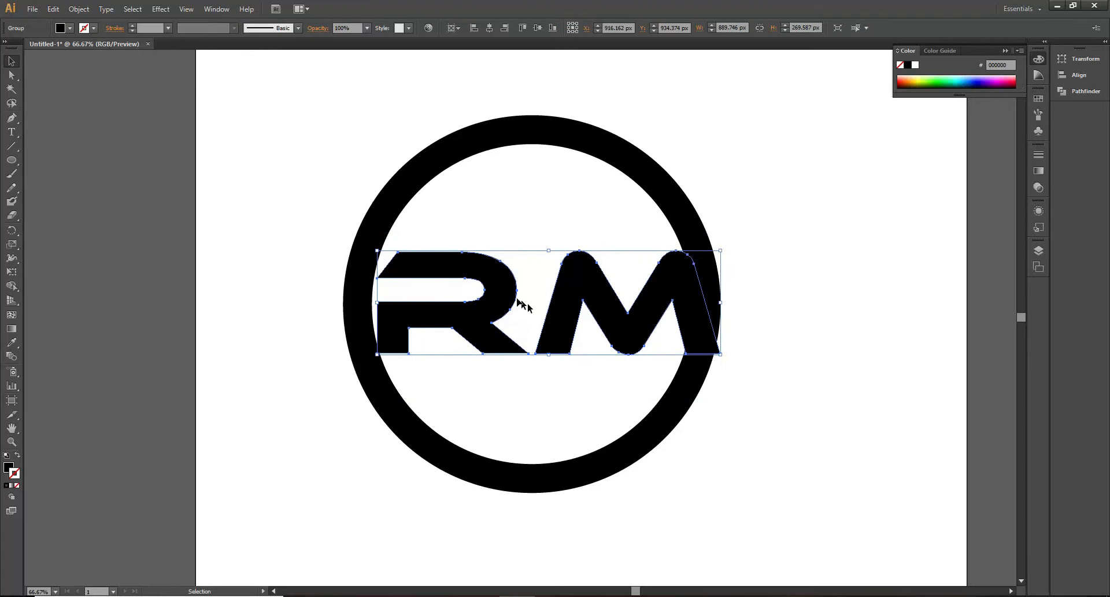
- Ungroup the outlined lettering so the R and M are separate objects, and check it by selecting the R alone
{"action": "left_click", "coordinate": [78, 9]}
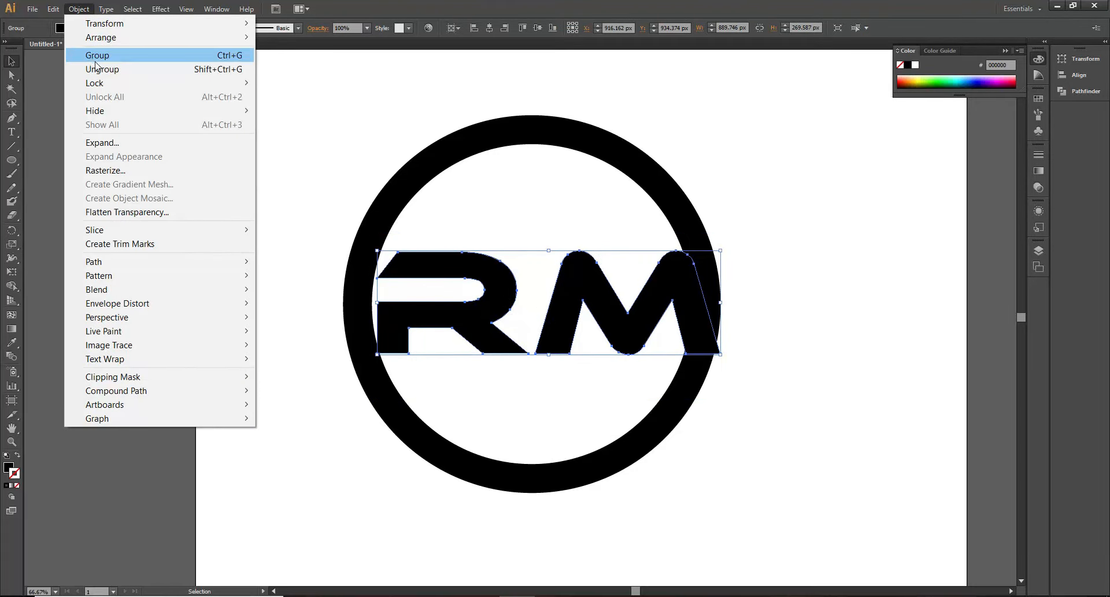
{"action": "left_click", "coordinate": [144, 70]}
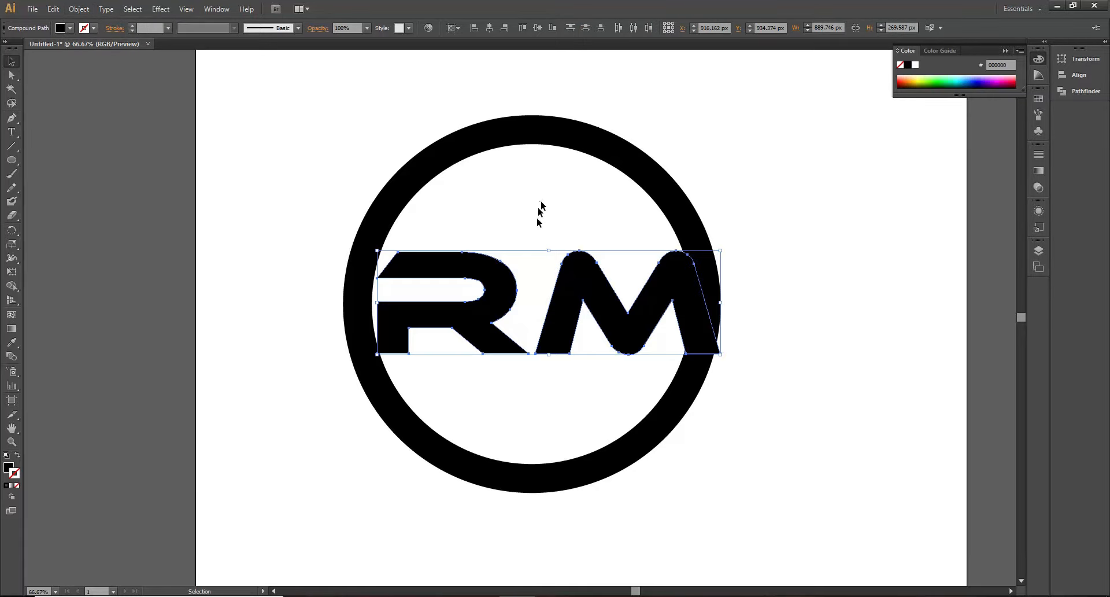
{"action": "left_click", "coordinate": [498, 263]}
{"action": "left_click", "coordinate": [532, 247]}
{"action": "left_click", "coordinate": [499, 263]}
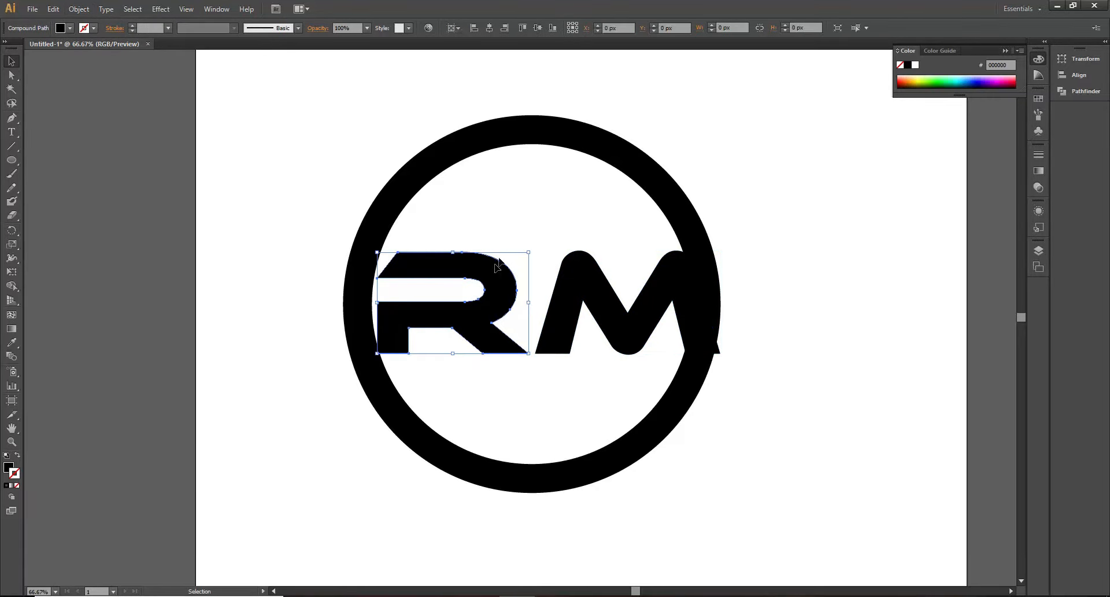
{"action": "left_click", "coordinate": [528, 241]}
- Move the M horizontally towards the R so that its first leg and valley overlap the R's bowl and leg
{"action": "left_click", "coordinate": [578, 297]}
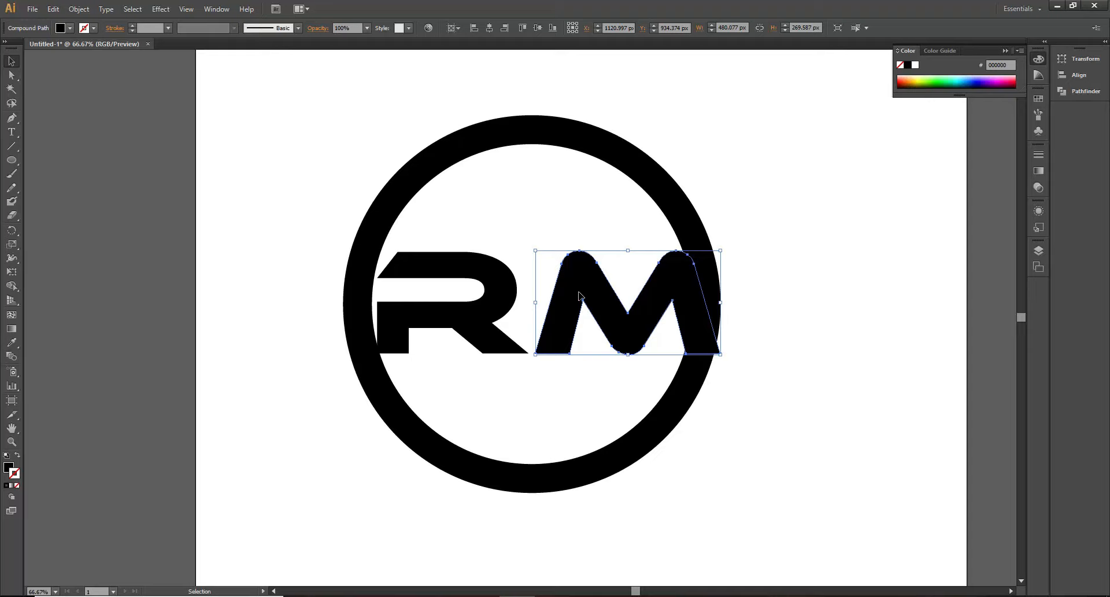
{"action": "scroll", "coordinate": [523, 332], "scroll_direction": "up", "scroll_amount": 2}
{"action": "left_click_drag", "start_coordinate": [615, 322], "coordinate": [375, 329]}
{"action": "left_click", "coordinate": [460, 444]}
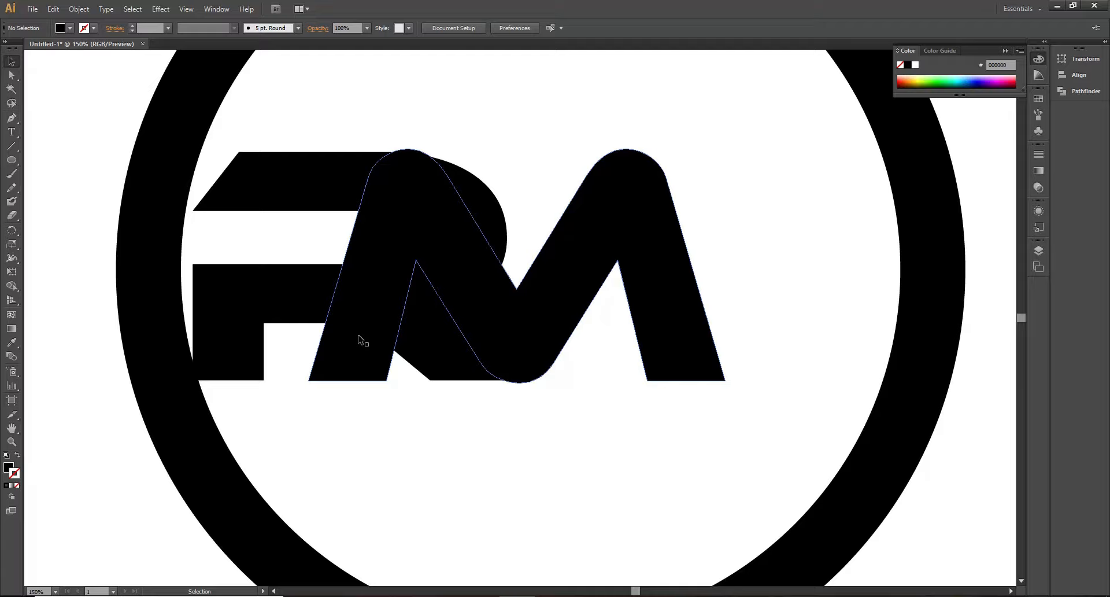
- Draw a closed black Pen shape from the M's upper valley, with a curved lower edge, covering the R's bowl and the M's first half
{"action": "left_click", "coordinate": [12, 73]}
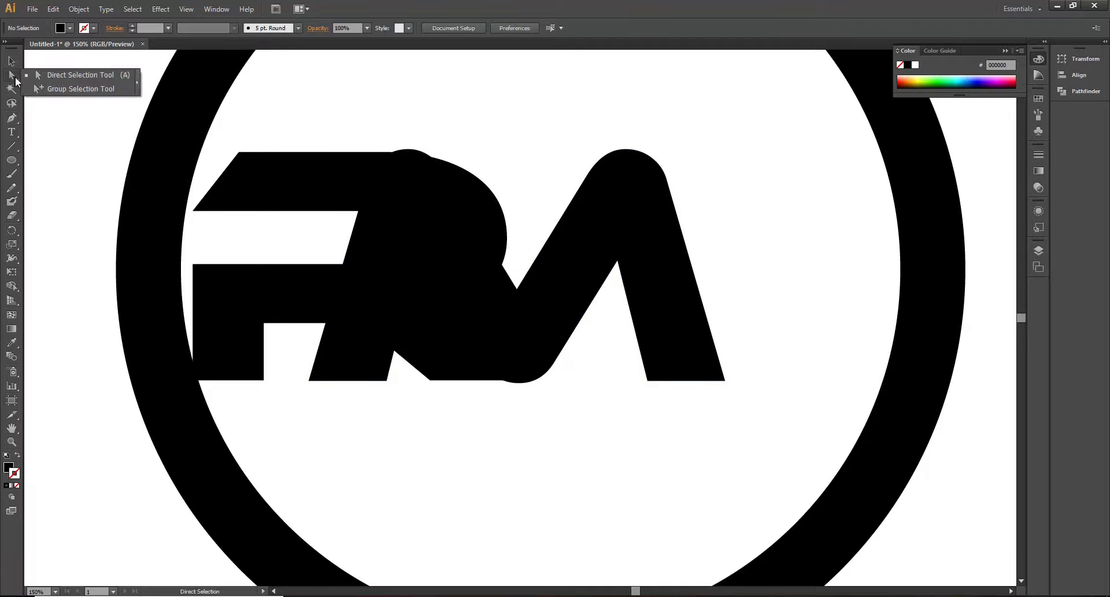
{"action": "left_click", "coordinate": [10, 118]}
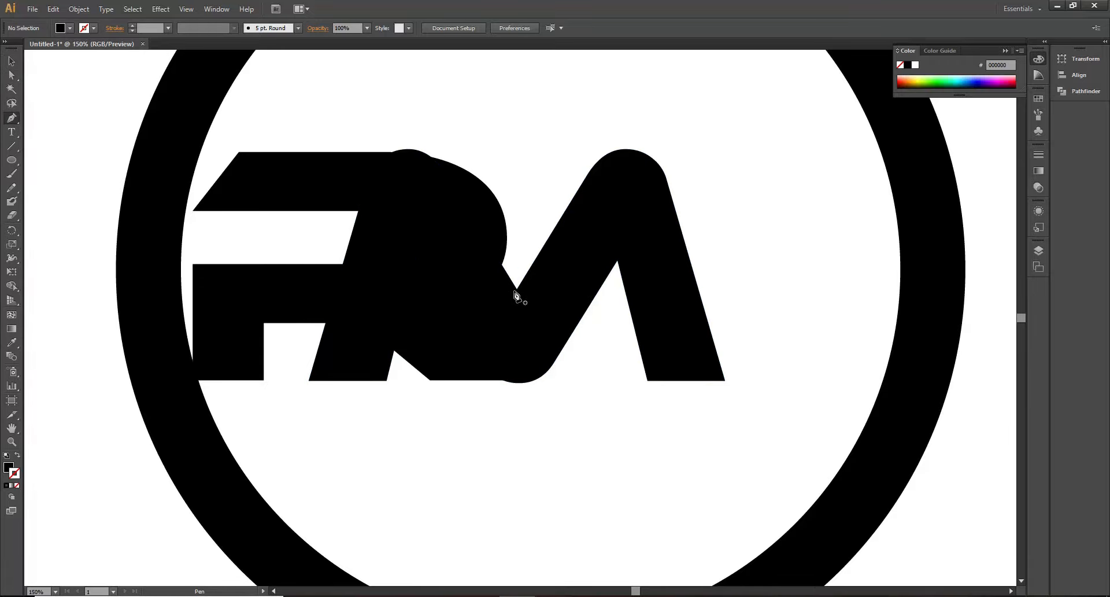
{"action": "left_click_drag", "start_coordinate": [512, 296], "coordinate": [440, 416]}
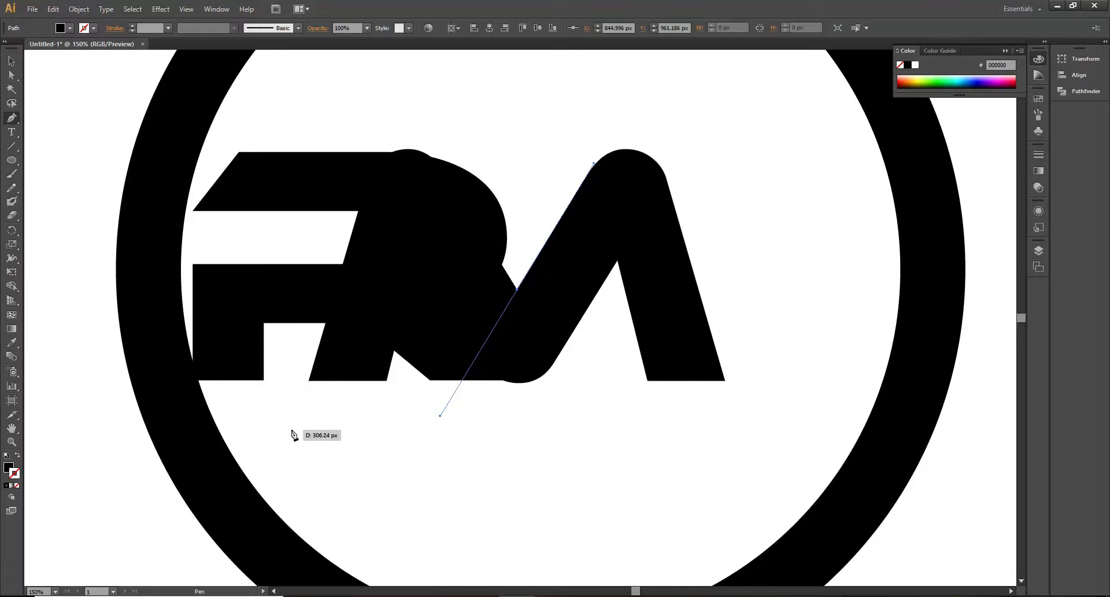
{"action": "left_click_drag", "start_coordinate": [278, 425], "coordinate": [260, 347]}
{"action": "left_click", "coordinate": [257, 326]}
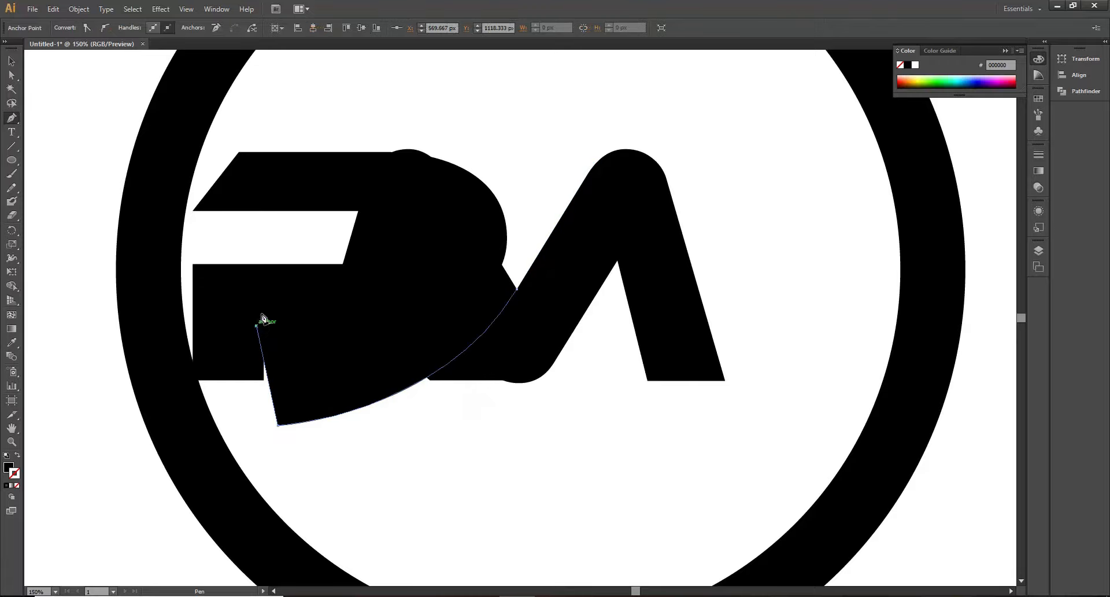
{"action": "left_click", "coordinate": [279, 212]}
{"action": "left_click", "coordinate": [438, 106]}
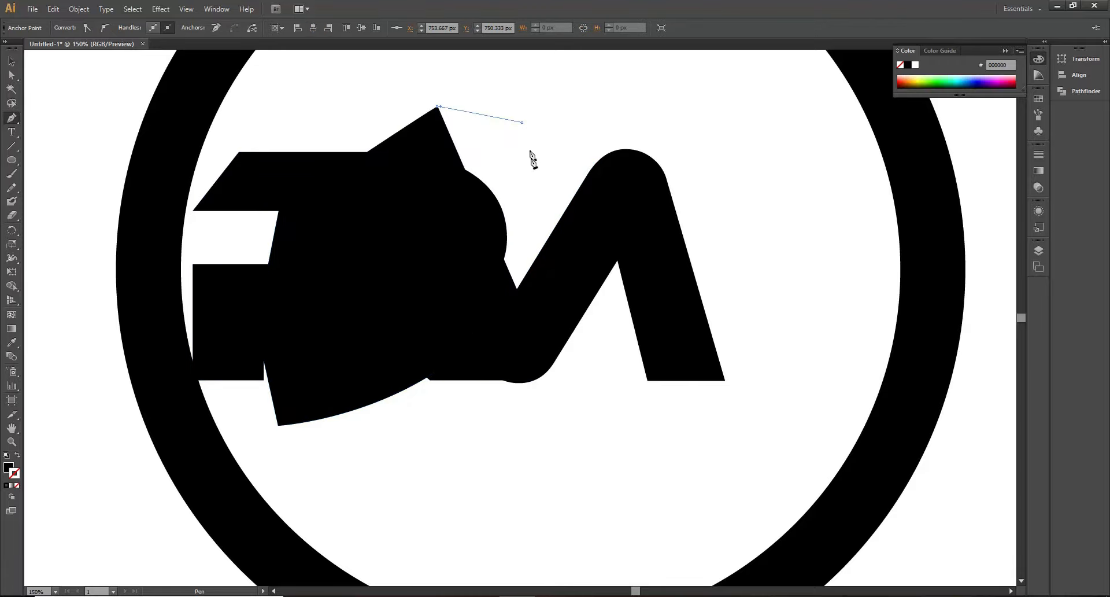
{"action": "left_click", "coordinate": [522, 122]}
{"action": "left_click", "coordinate": [546, 184]}
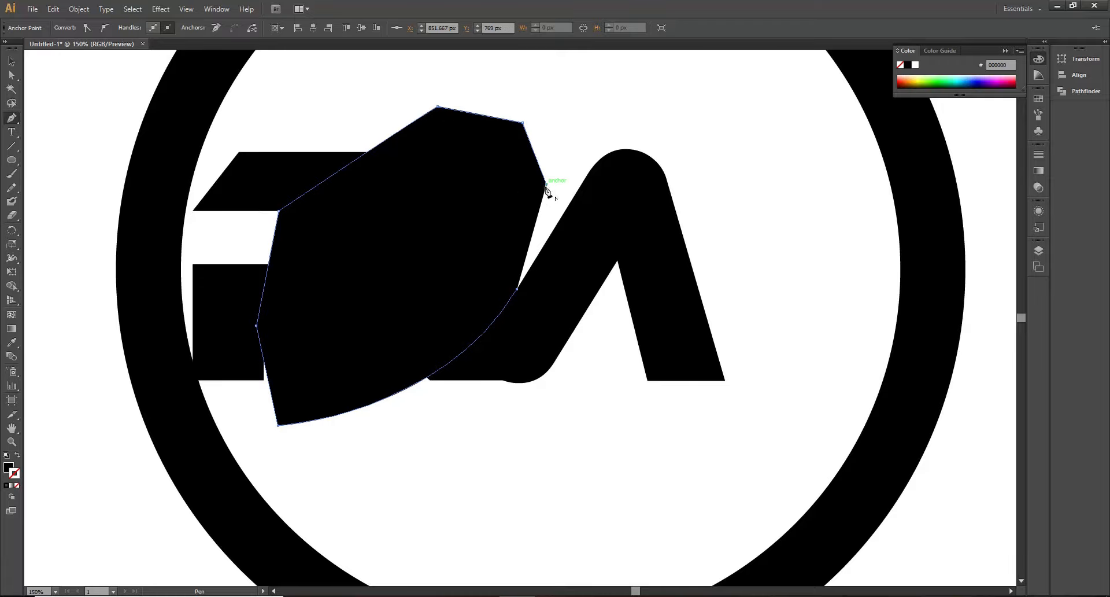
{"action": "left_click", "coordinate": [518, 289]}
{"action": "left_click_drag", "start_coordinate": [592, 118], "coordinate": [492, 189]}
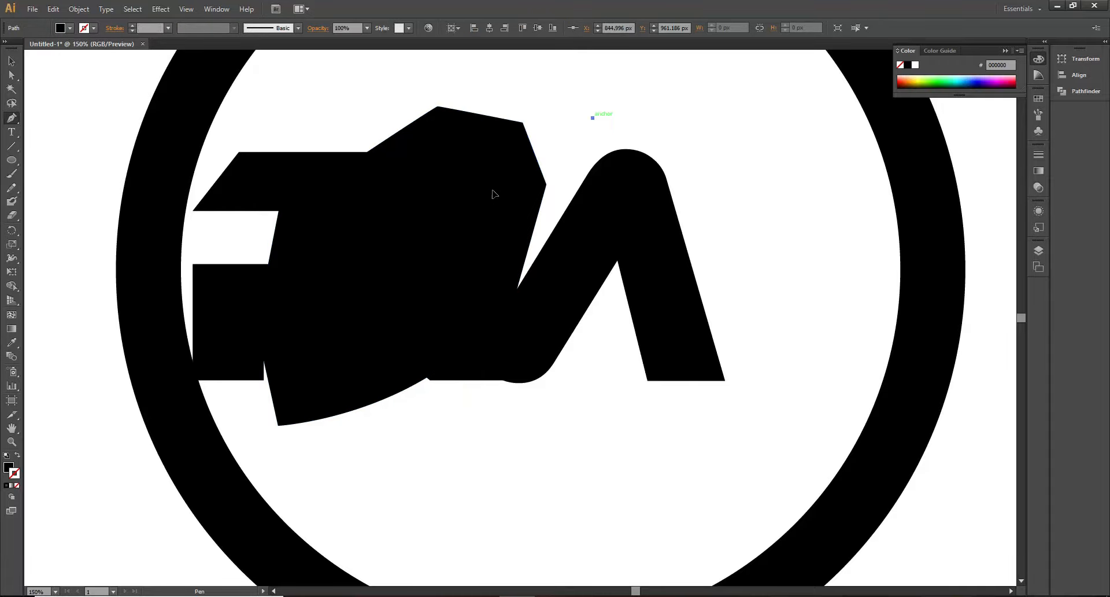
{"action": "left_click", "coordinate": [583, 150]}
{"action": "key", "text": "ctrl+z"}
{"action": "key", "text": "ctrl+z"}
{"action": "key", "text": "ctrl+z"}
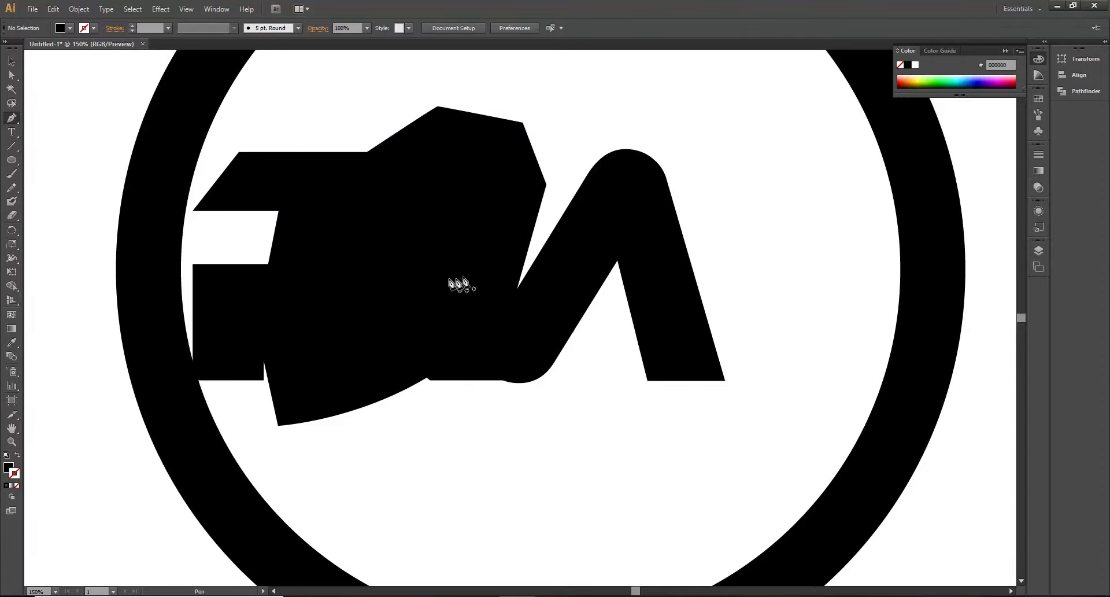
{"action": "left_click", "coordinate": [14, 60]}
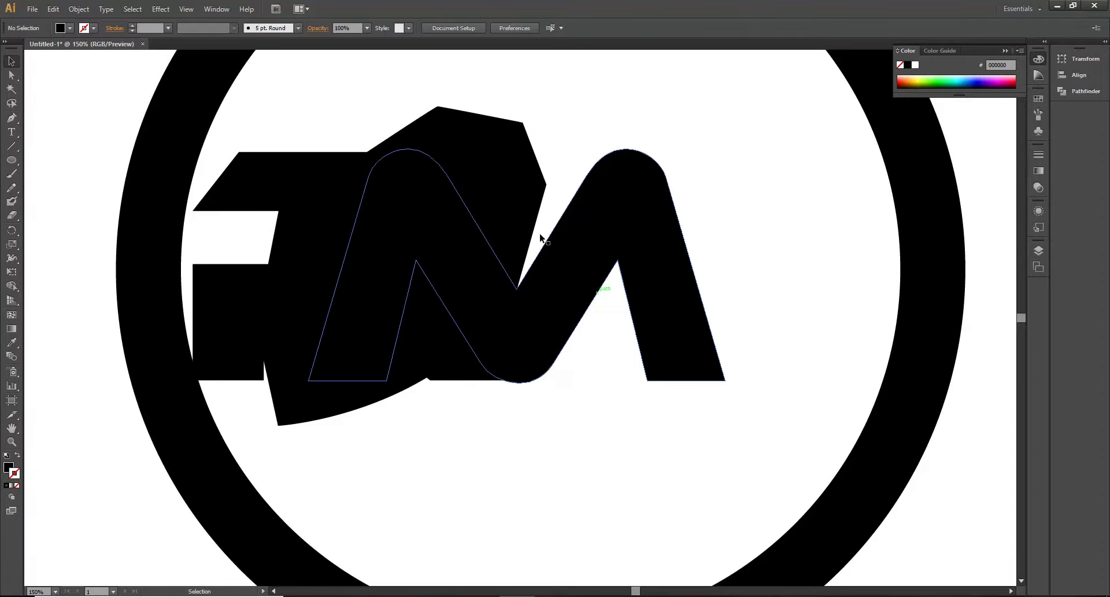
- Try Pathfinder Intersect on the black Pen shape and the M, undo it, and subtract the Pen shape from the M with Minus Front
{"action": "left_click", "coordinate": [466, 208]}
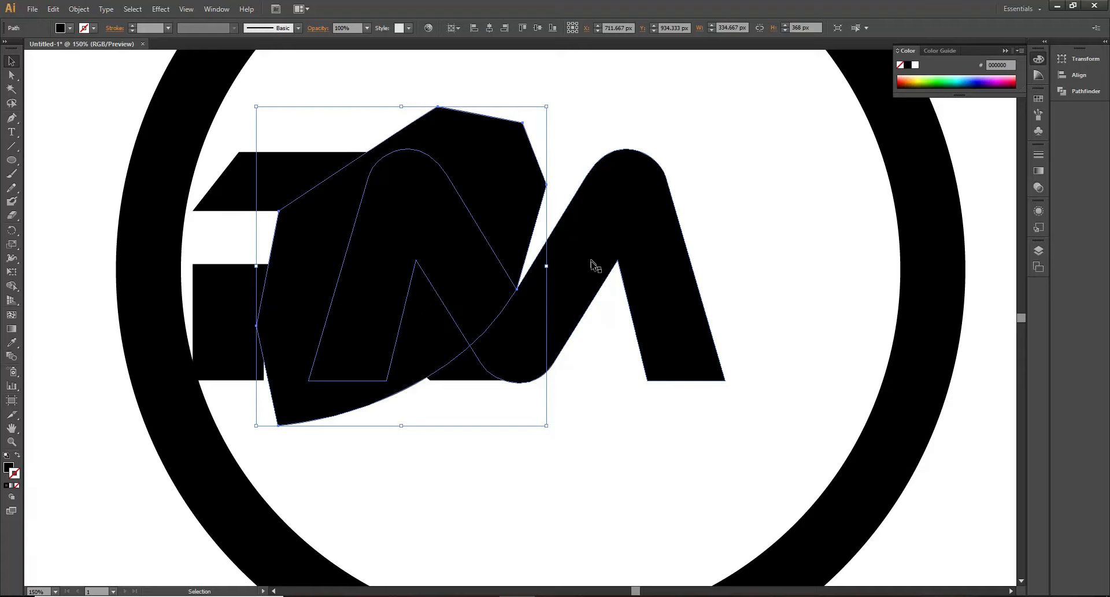
{"action": "left_click", "coordinate": [603, 249], "text": "shift"}
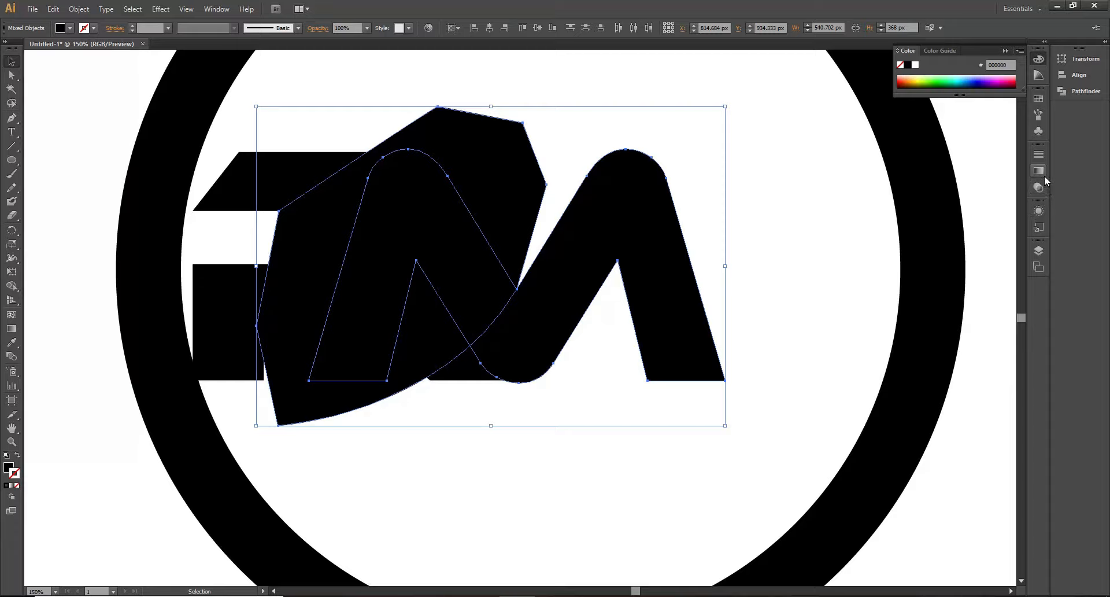
{"action": "left_click", "coordinate": [1039, 156]}
{"action": "left_click", "coordinate": [1038, 156]}
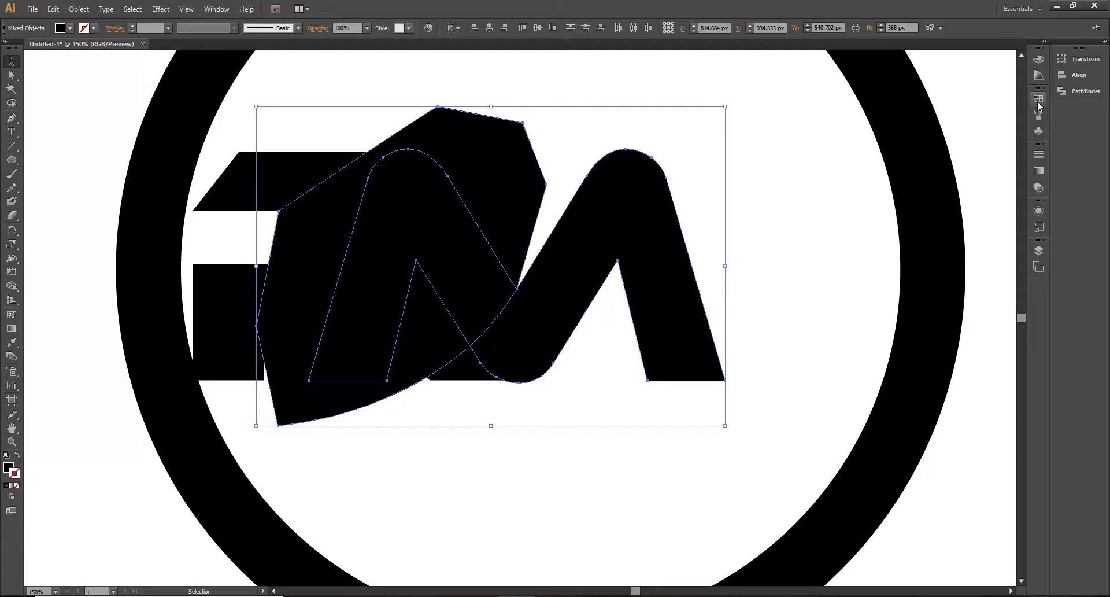
{"action": "left_click", "coordinate": [1039, 187]}
{"action": "left_click", "coordinate": [1039, 170]}
{"action": "left_click", "coordinate": [1039, 155]}
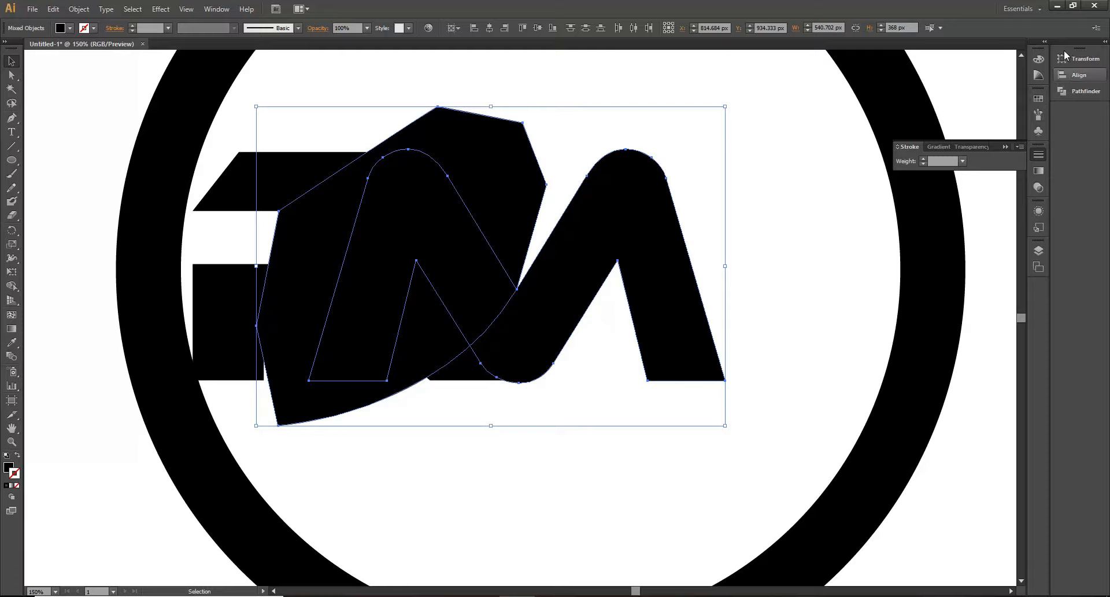
{"action": "left_click", "coordinate": [1081, 76]}
{"action": "left_click", "coordinate": [1085, 89]}
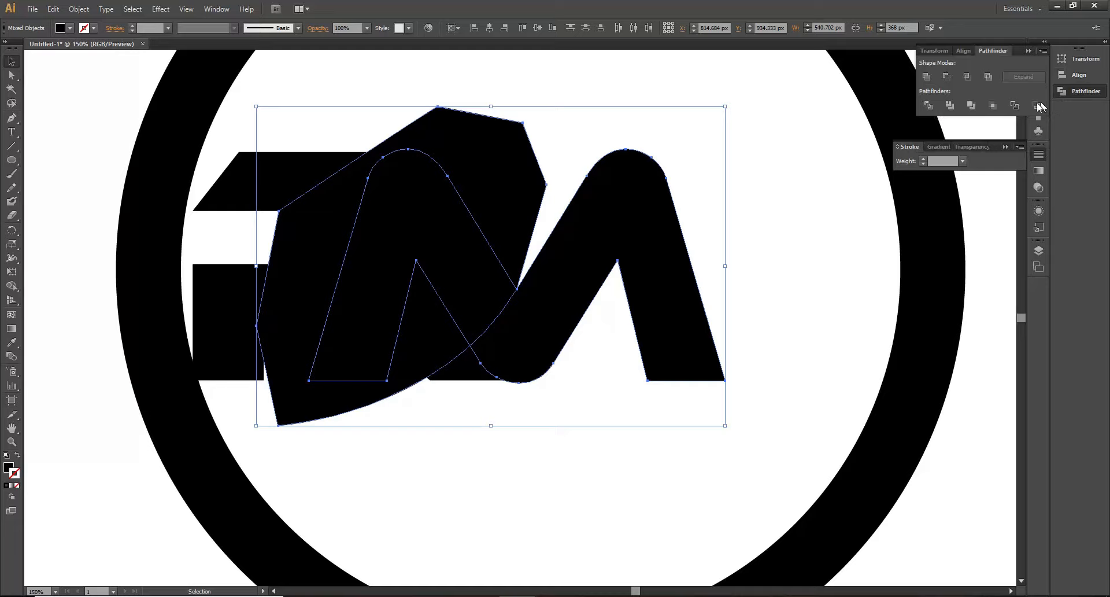
{"action": "left_click", "coordinate": [968, 79]}
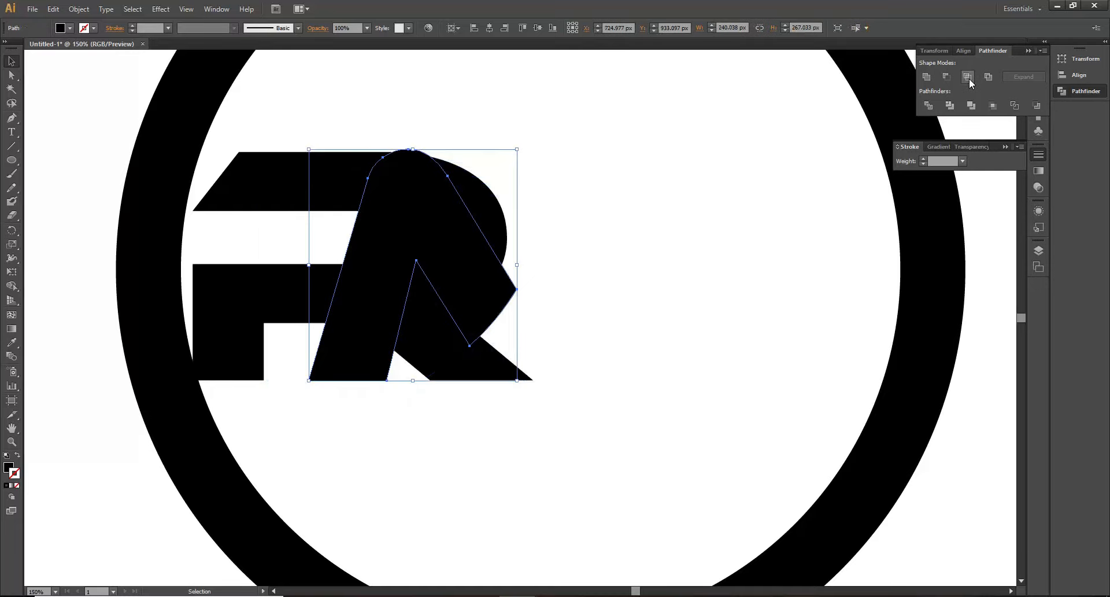
{"action": "key", "text": "ctrl+z"}
{"action": "left_click", "coordinate": [948, 78]}
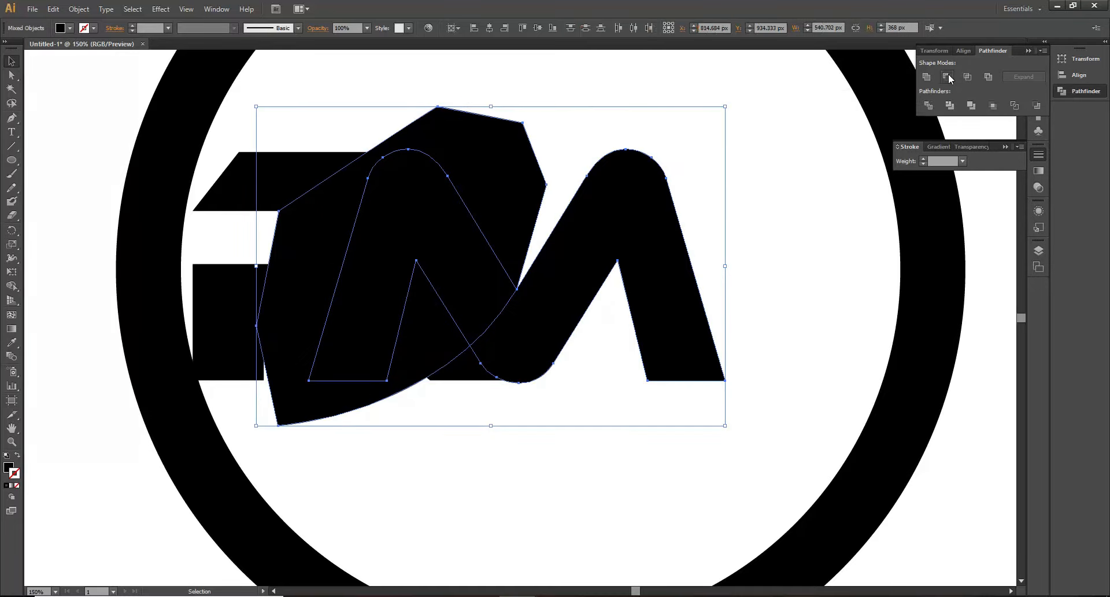
{"action": "left_click", "coordinate": [706, 120]}
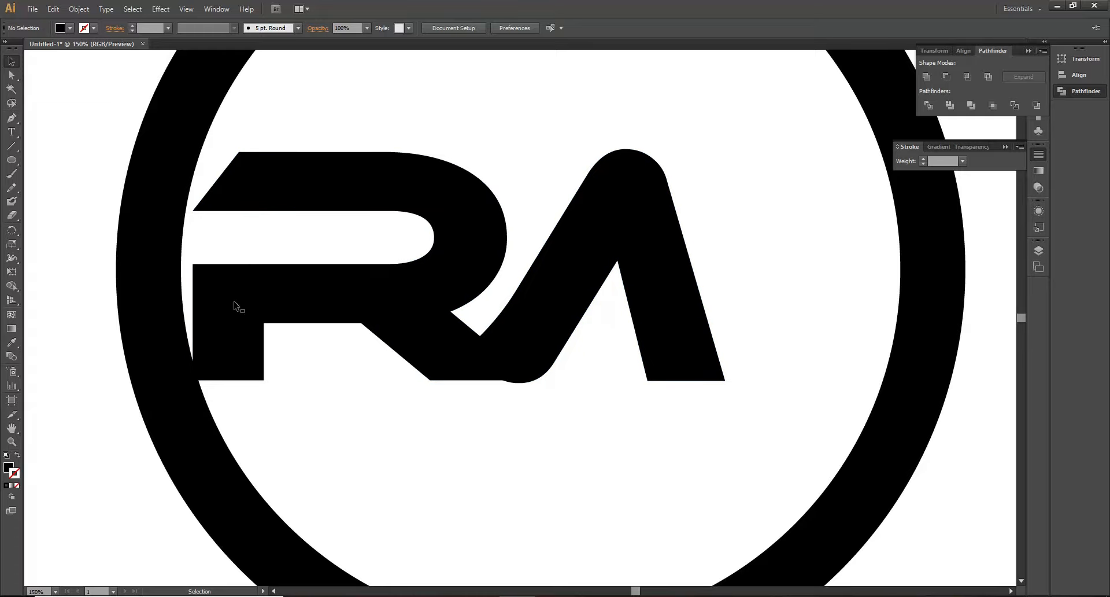
- Draw a closed black Pen shape with a curved upper edge from the R's diagonal leg, covering the R's lower bar and stem
{"action": "left_click", "coordinate": [11, 118]}
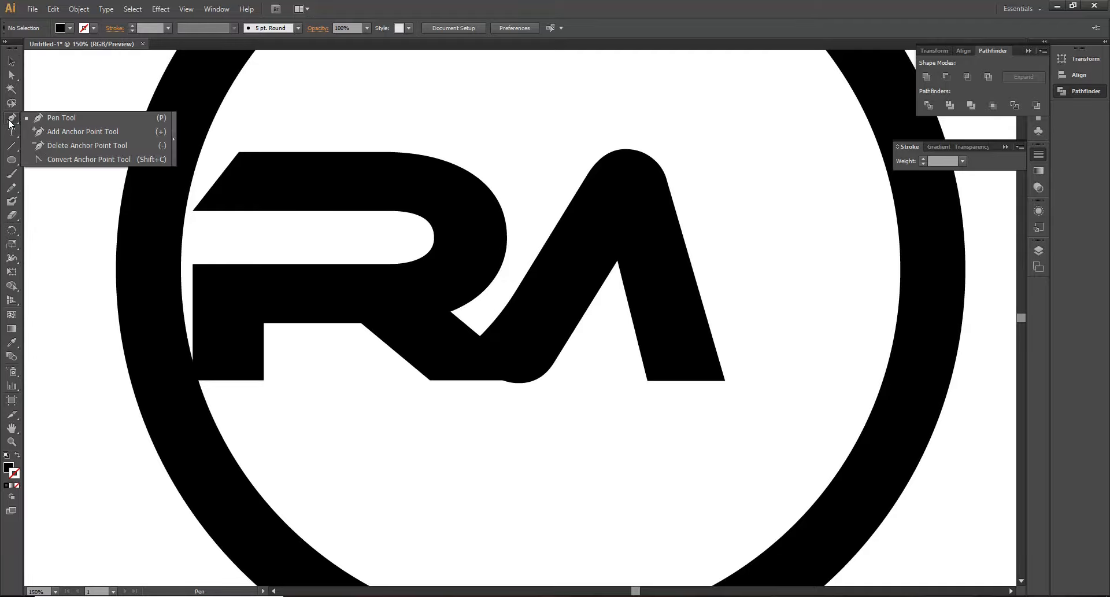
{"action": "left_click", "coordinate": [50, 118]}
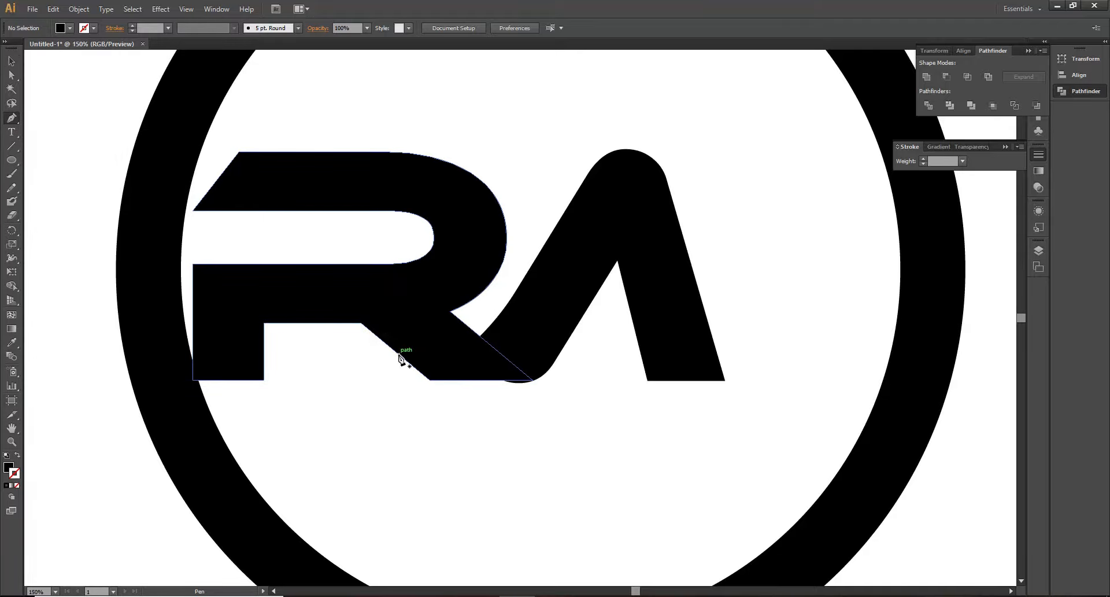
{"action": "left_click_drag", "start_coordinate": [397, 353], "coordinate": [269, 240]}
{"action": "left_click_drag", "start_coordinate": [269, 241], "coordinate": [265, 248]}
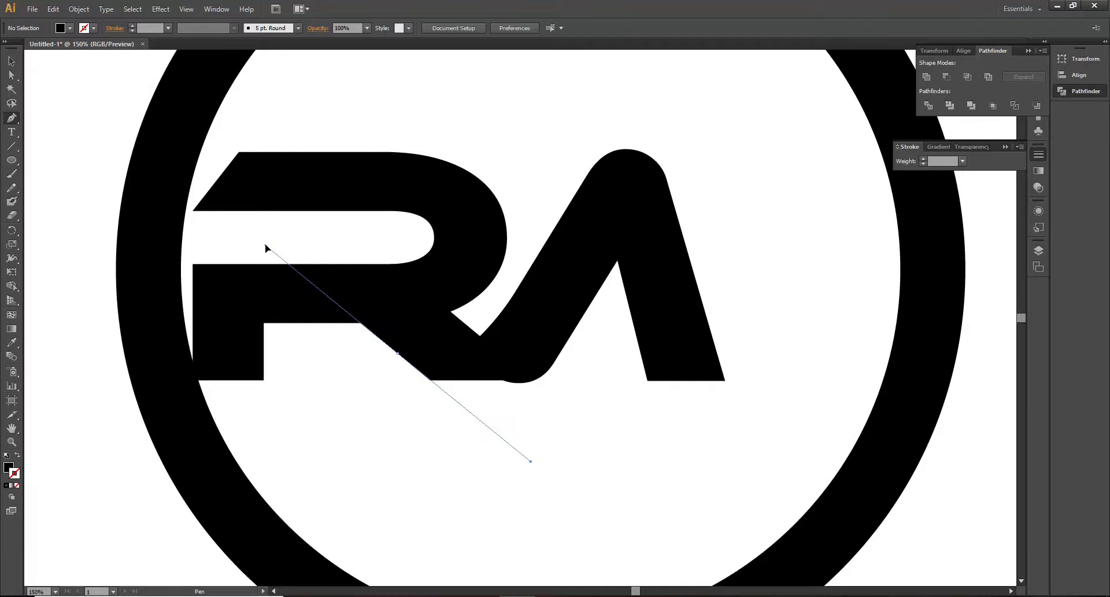
{"action": "left_click_drag", "start_coordinate": [265, 246], "coordinate": [268, 247]}
{"action": "left_click_drag", "start_coordinate": [139, 246], "coordinate": [95, 418]}
{"action": "left_click", "coordinate": [152, 498]}
{"action": "left_click", "coordinate": [433, 493]}
{"action": "left_click", "coordinate": [464, 468]}
{"action": "left_click", "coordinate": [401, 354]}
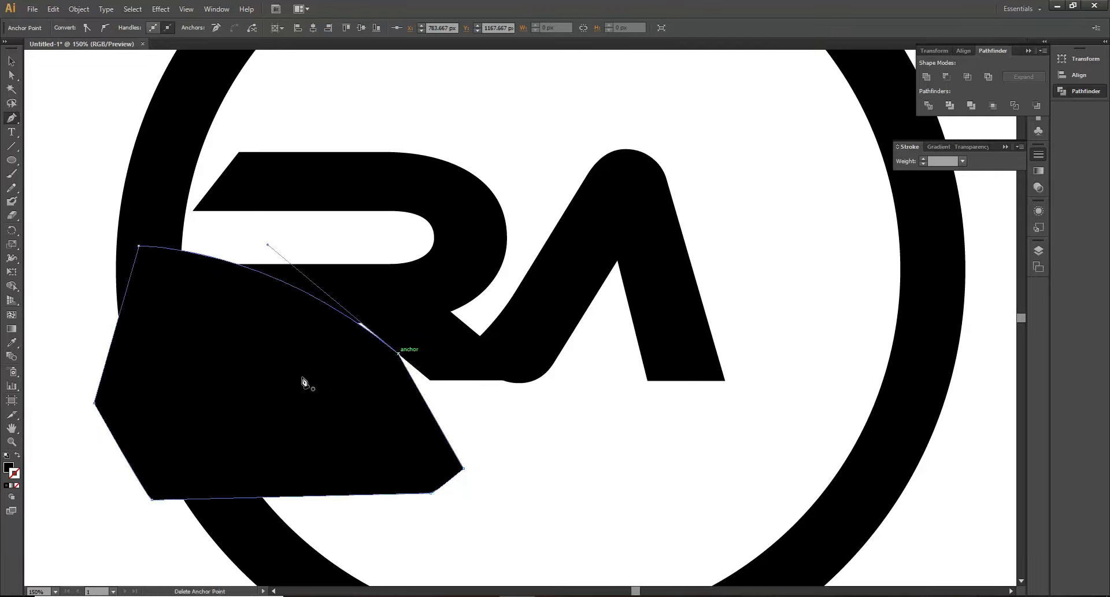
- Try to cut the R's stem and lower bar along the curve by subtracting the Pen shape with Minus Front
{"action": "key", "text": "v"}
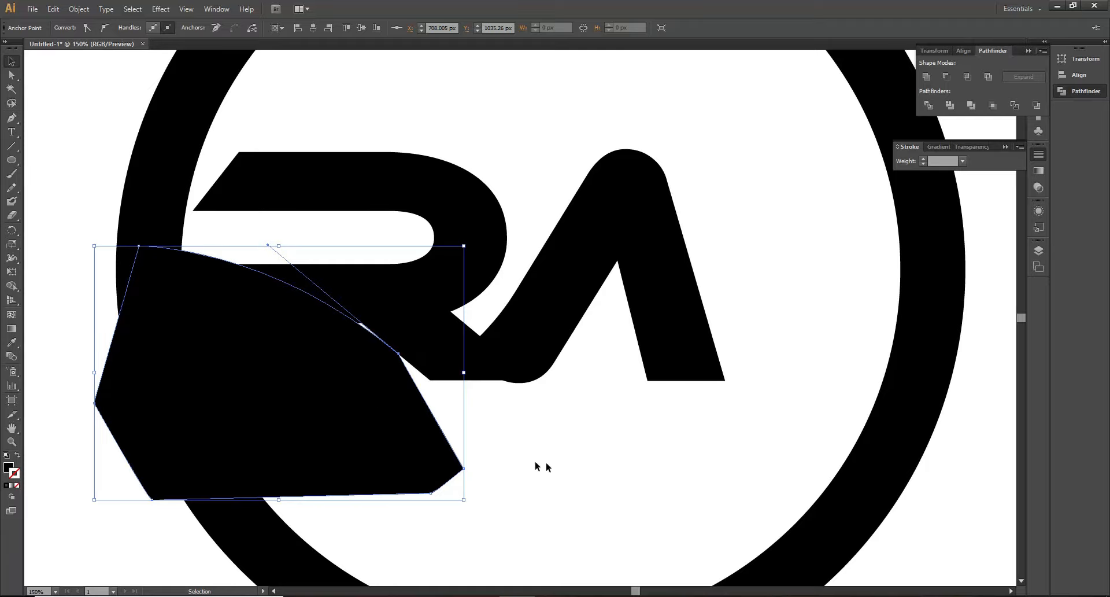
{"action": "left_click", "coordinate": [471, 225], "text": "shift"}
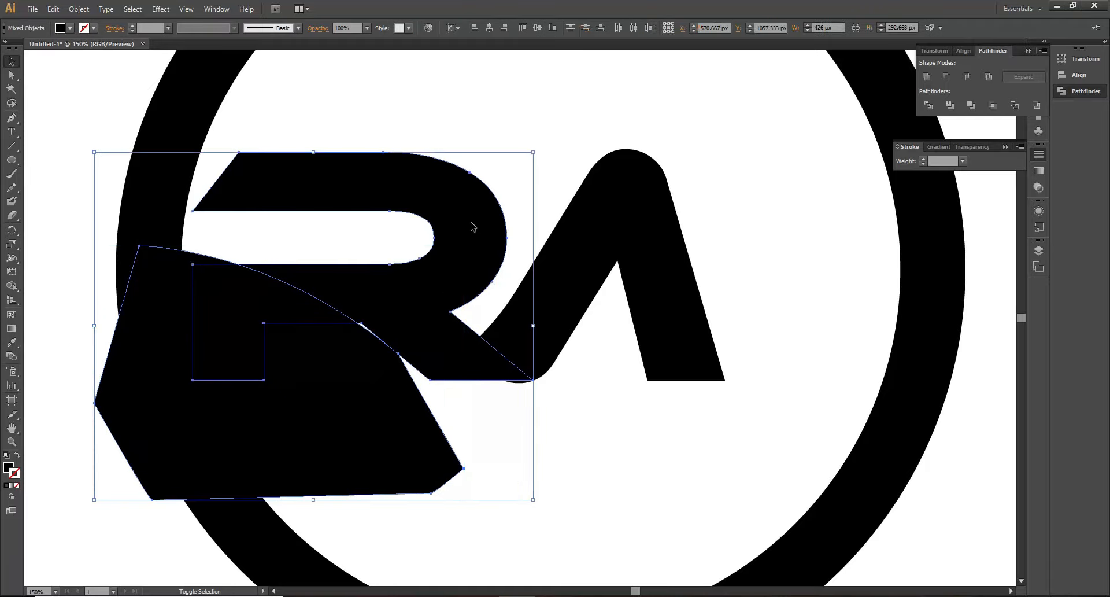
{"action": "left_click", "coordinate": [947, 77]}
{"action": "left_click", "coordinate": [409, 425]}
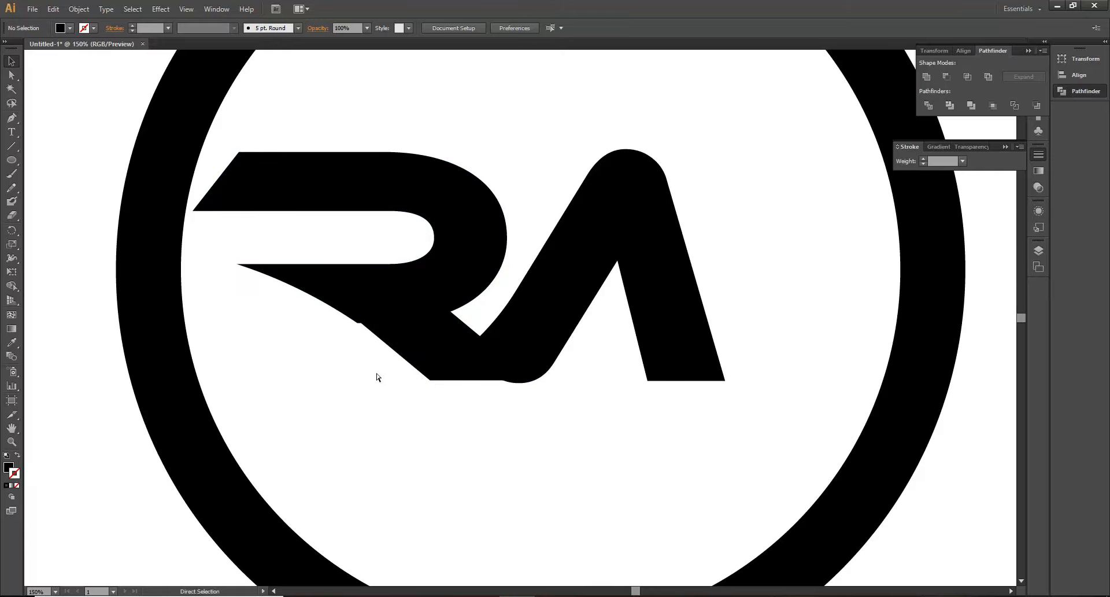
- Undo the R cut, its Pen shape and the M subtraction, and subtract the first Pen shape from the M again with Minus Front
{"action": "key", "text": "ctrl+z"}
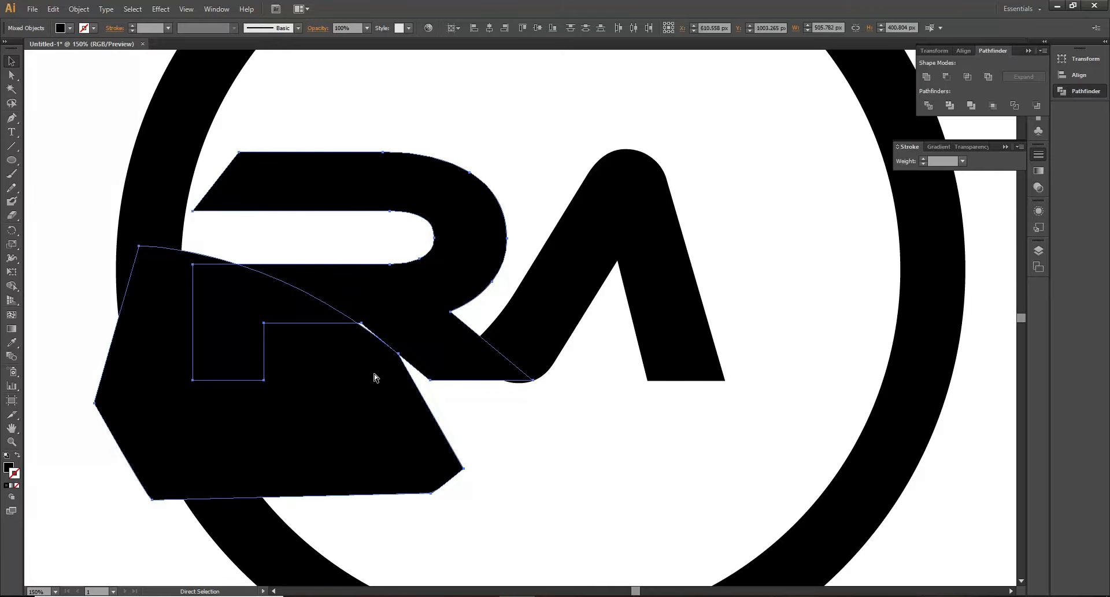
{"action": "key", "text": "ctrl+z"}
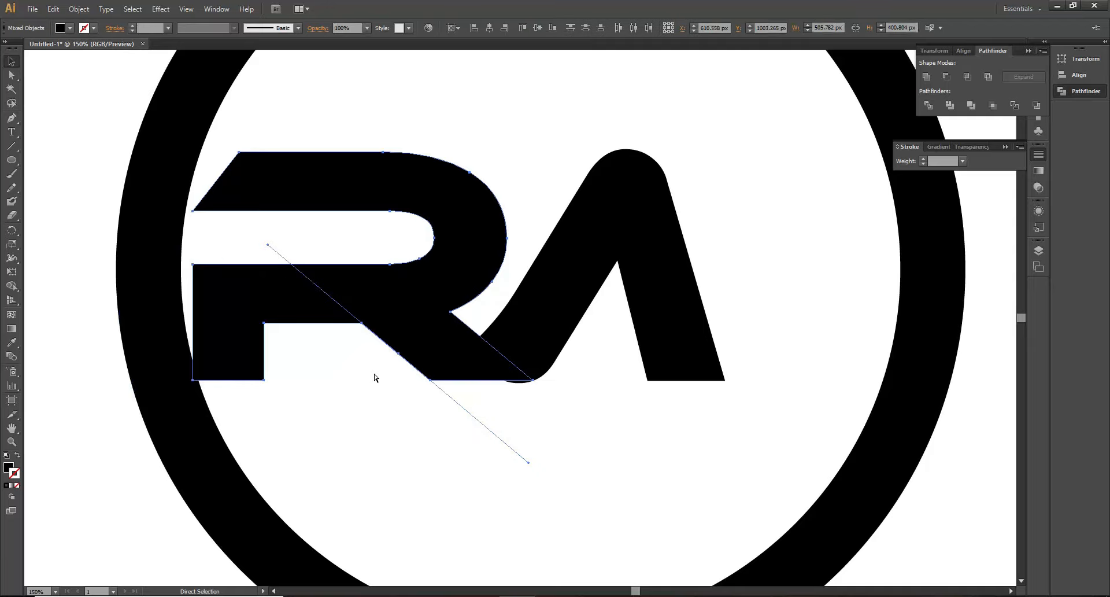
{"action": "key", "text": "a"}
{"action": "key", "text": "ctrl+shift+z"}
{"action": "key", "text": "ctrl+shift+z"}
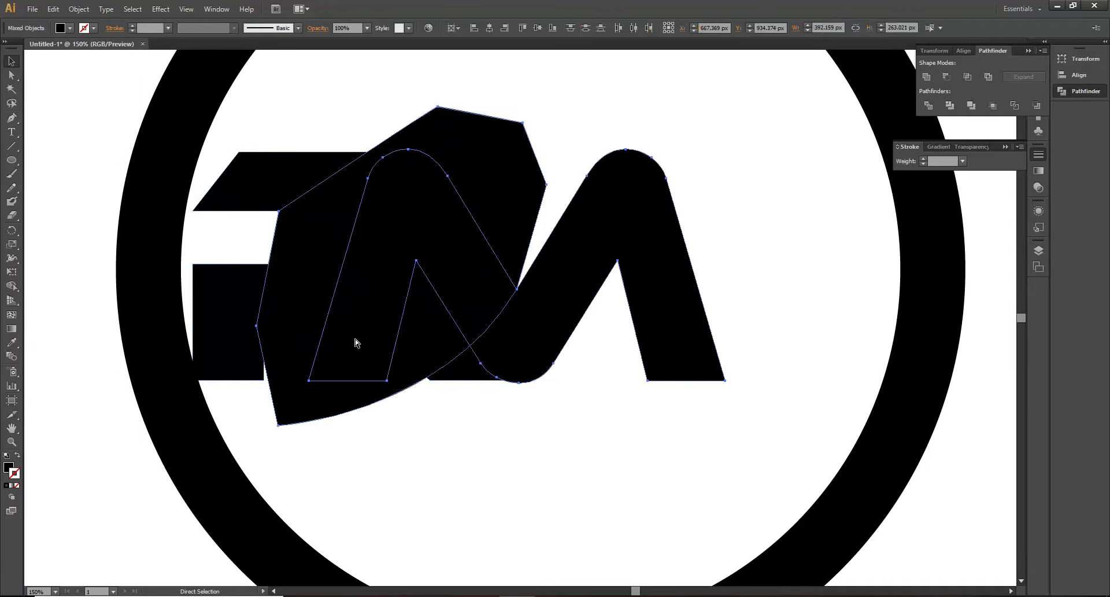
{"action": "key", "text": "v"}
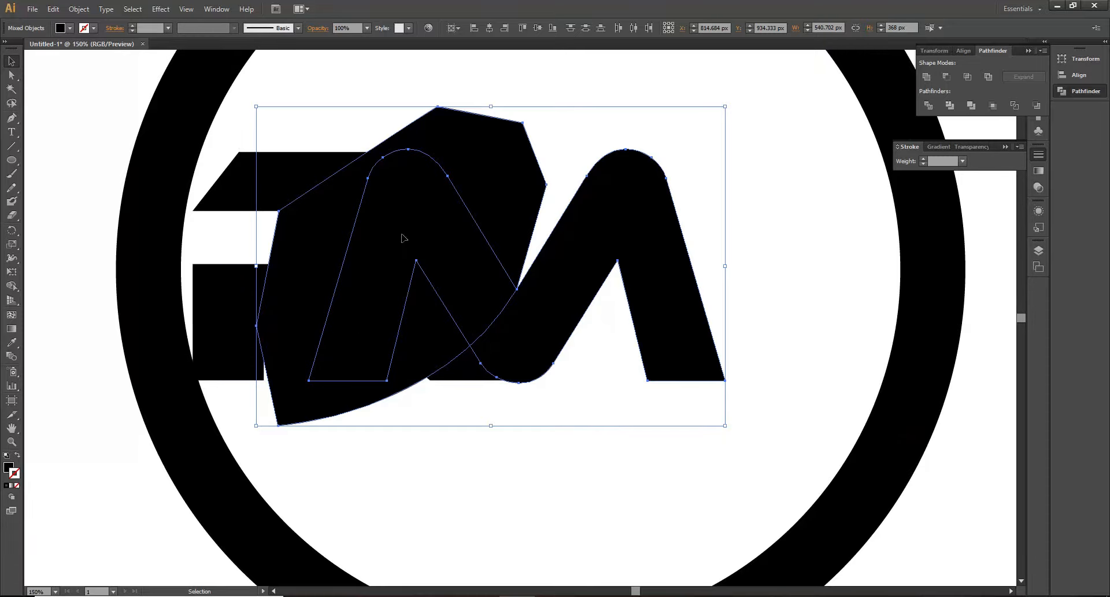
{"action": "left_click", "coordinate": [946, 77]}
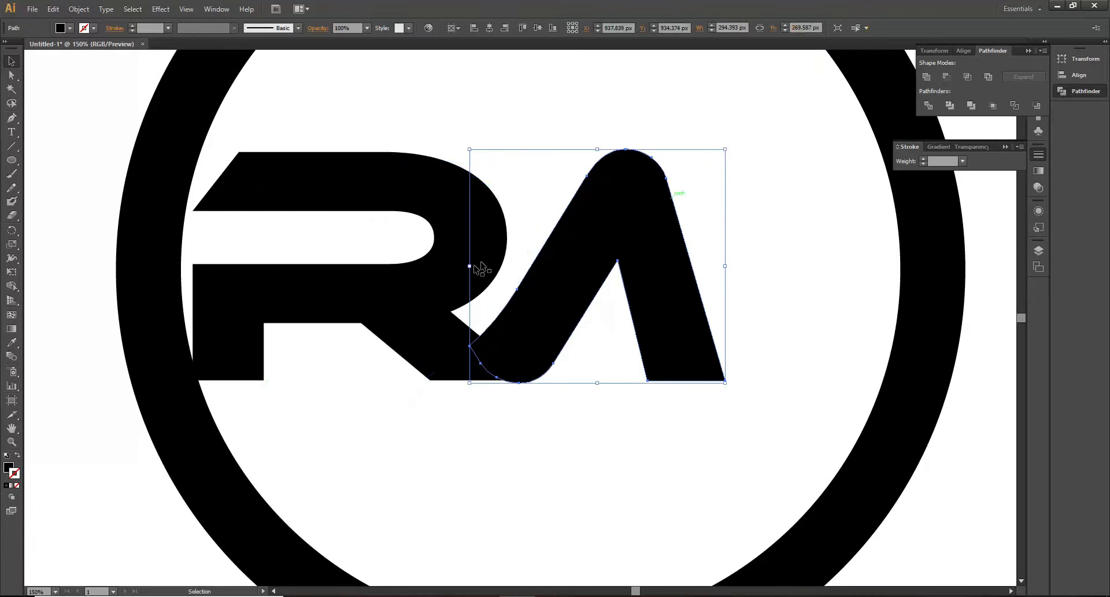
{"action": "left_click", "coordinate": [289, 133]}
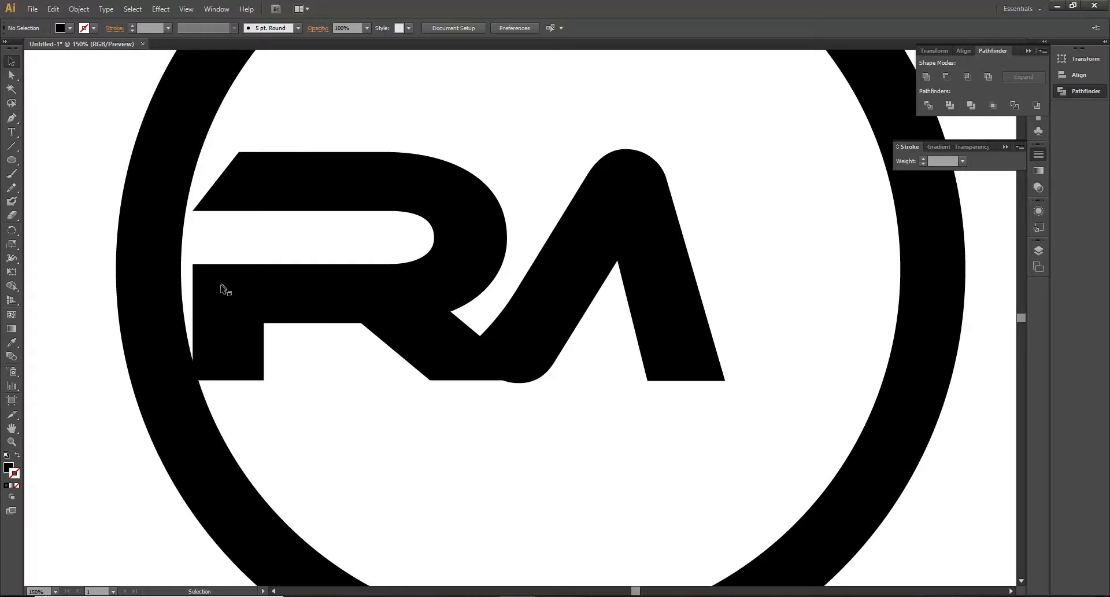
- Start a Pen path on the lower edge of the R's diagonal leg, with its direction handle aligned along that edge
{"action": "scroll", "coordinate": [188, 237], "scroll_direction": "up", "scroll_amount": 1}
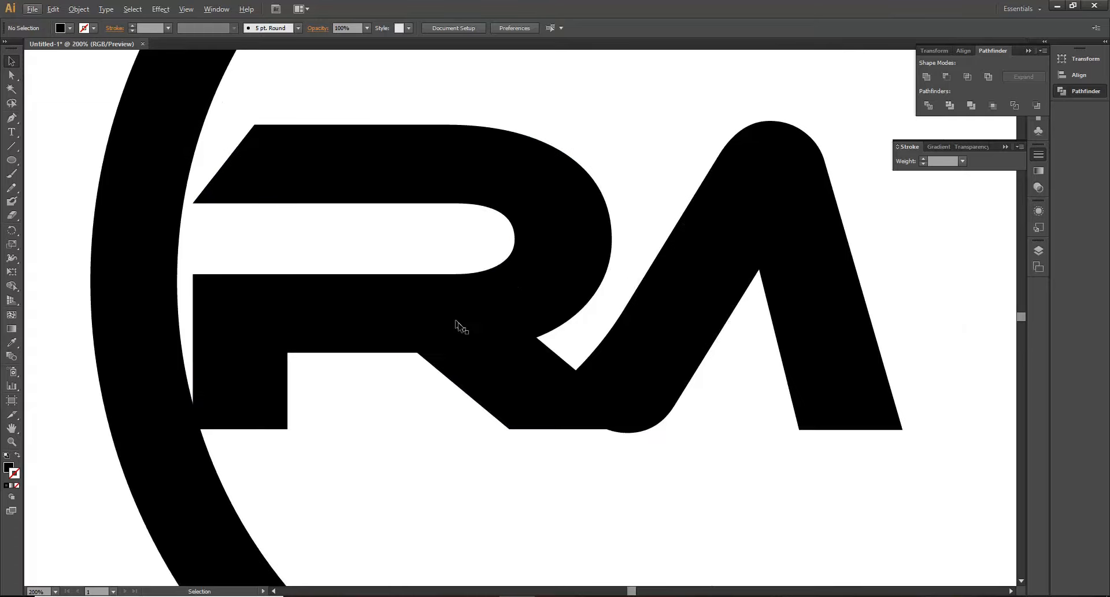
{"action": "left_click", "coordinate": [12, 119]}
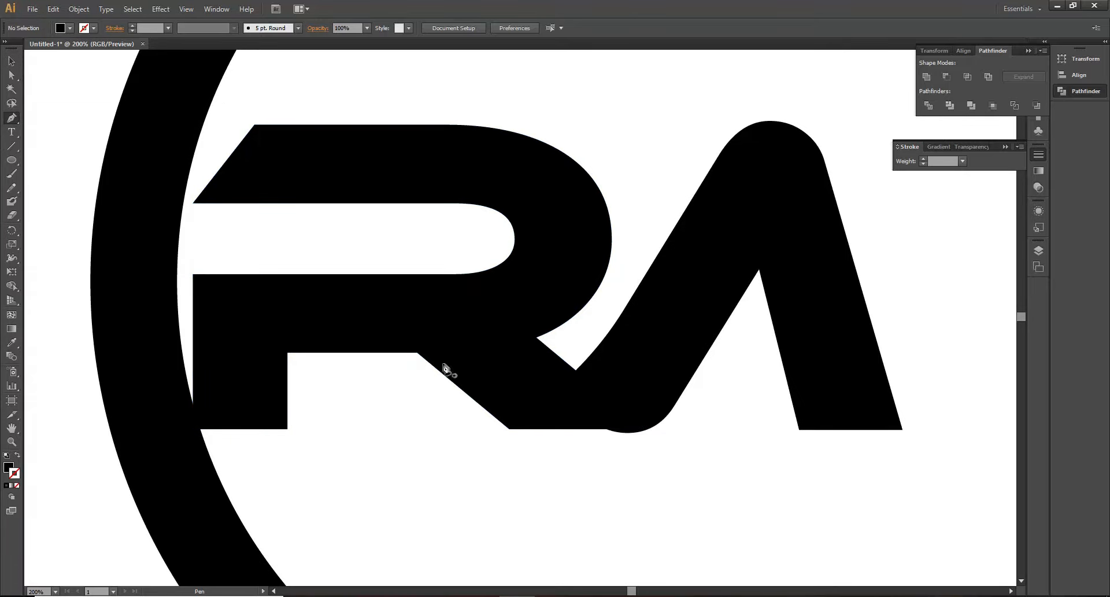
{"action": "left_click_drag", "start_coordinate": [461, 388], "coordinate": [234, 201]}
{"action": "left_click_drag", "start_coordinate": [234, 200], "coordinate": [250, 213]}
{"action": "left_click", "coordinate": [130, 261]}
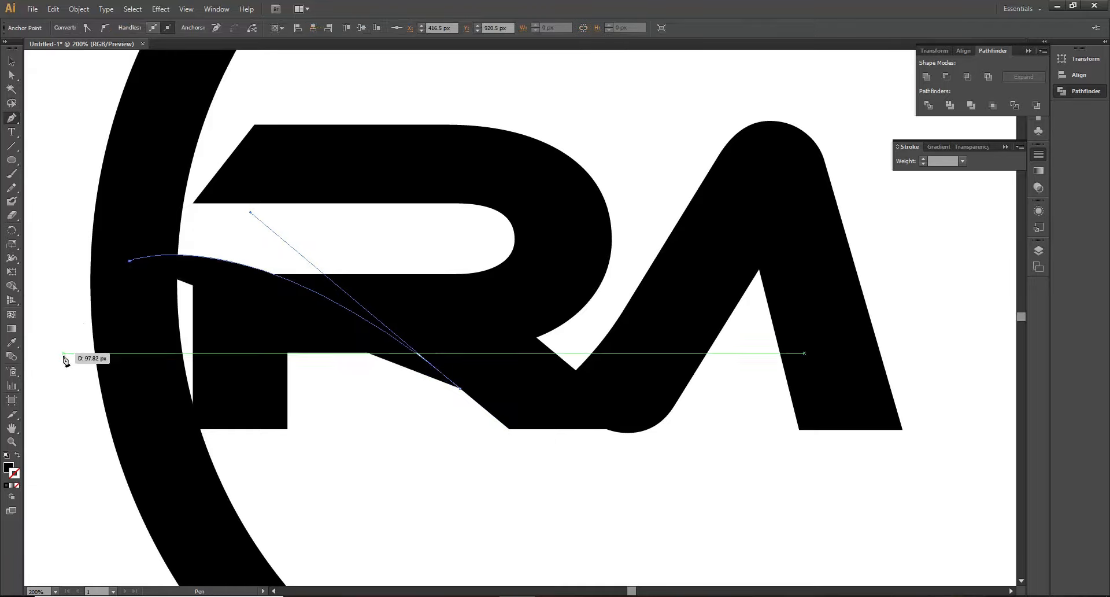
{"action": "key", "text": "ctrl+z"}
{"action": "key", "text": "ctrl+z"}
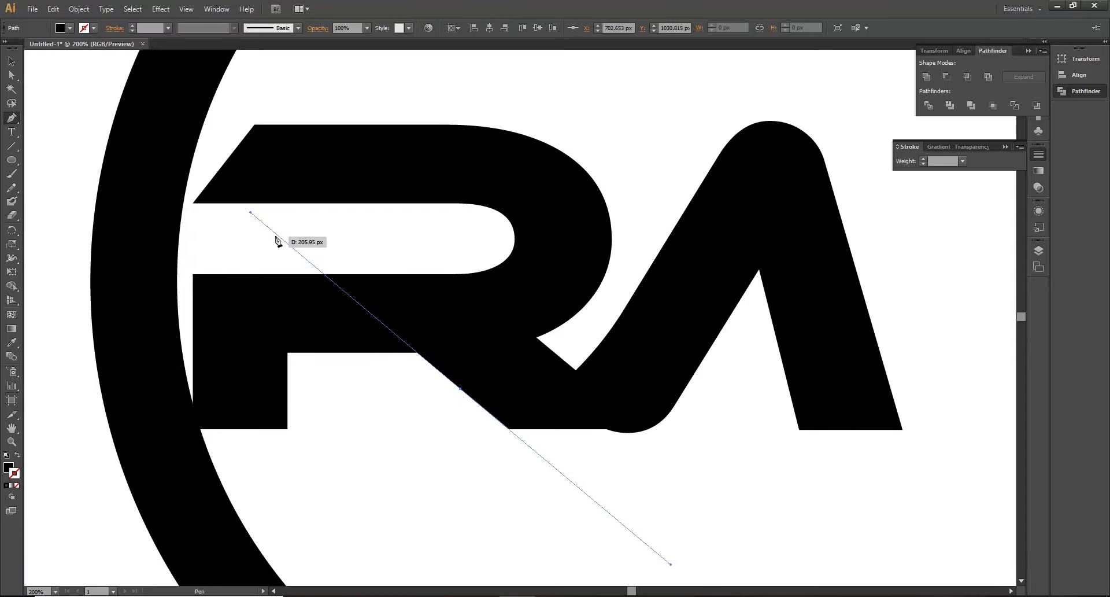
{"action": "left_click", "coordinate": [216, 233]}
{"action": "key", "text": "ctrl+z"}
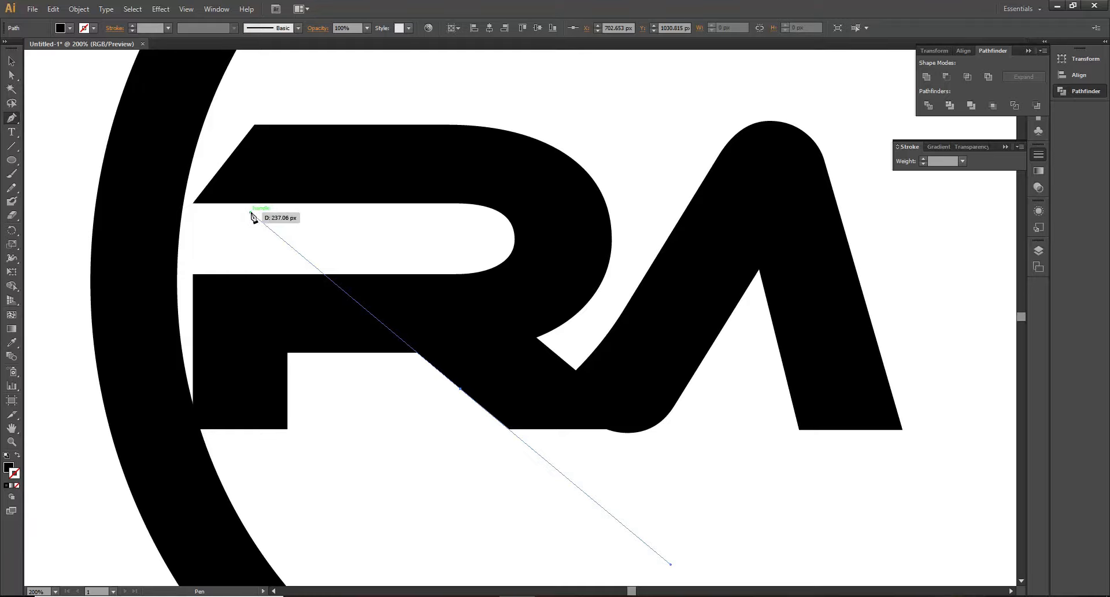
- Extend the Pen path straight along the leg's slope and close it around the R's stem and lower bar
{"action": "left_click", "coordinate": [250, 213]}
{"action": "left_click", "coordinate": [139, 253]}
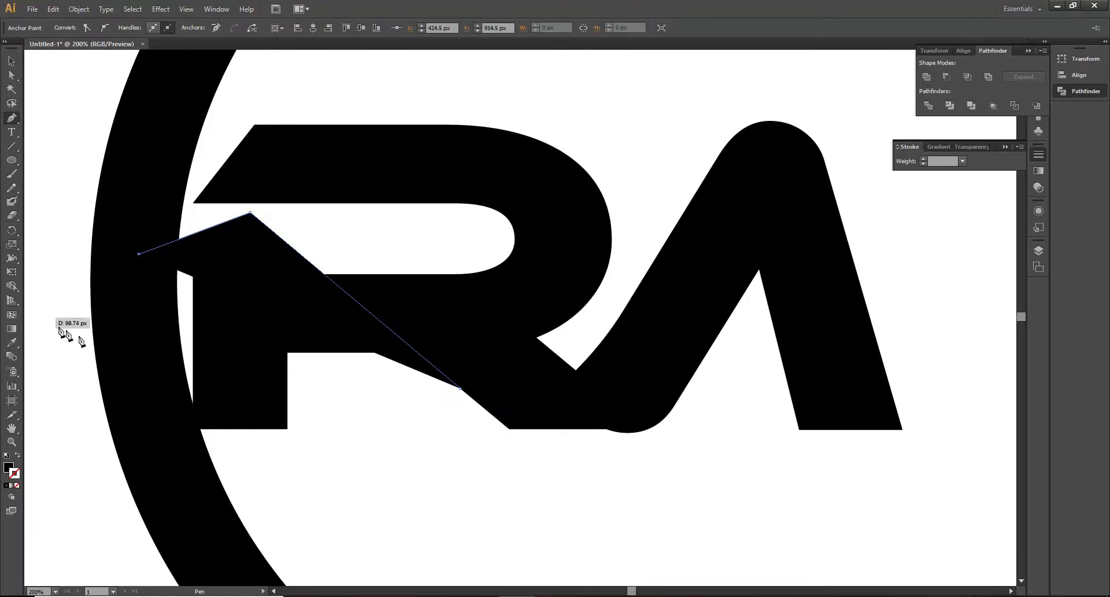
{"action": "left_click", "coordinate": [77, 374]}
{"action": "left_click", "coordinate": [255, 502]}
{"action": "left_click", "coordinate": [420, 522]}
{"action": "left_click", "coordinate": [464, 432]}
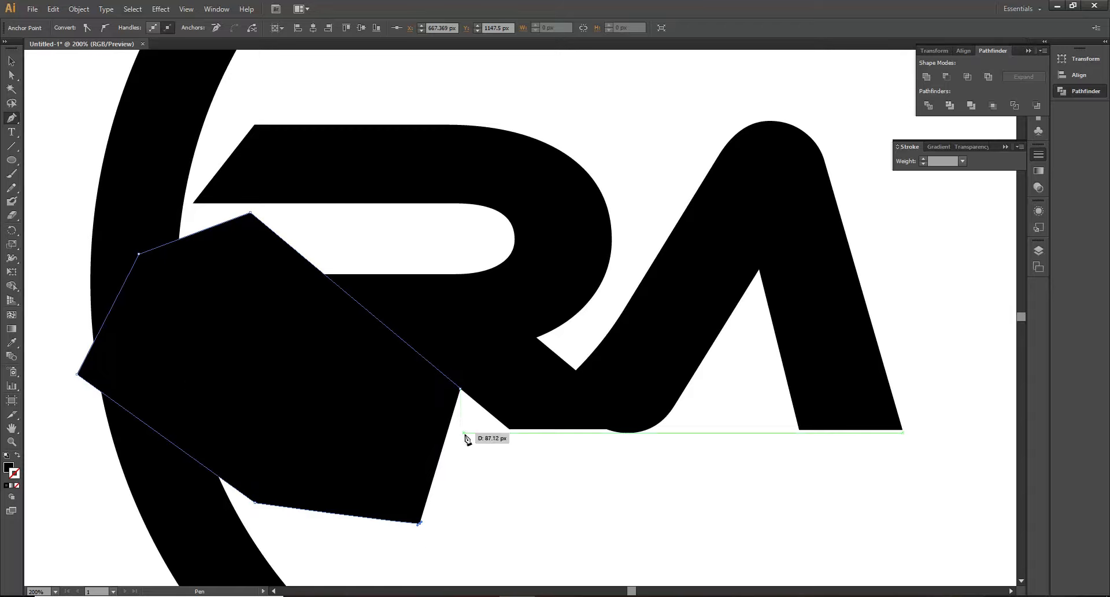
{"action": "left_click", "coordinate": [461, 389]}
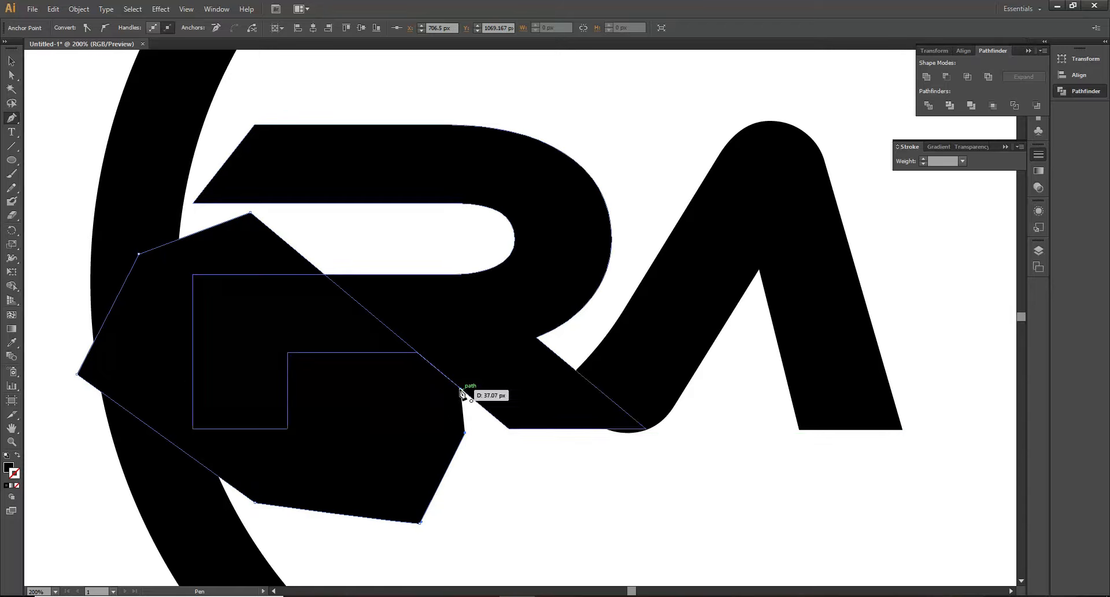
- Subtract the straight-edged Pen shape from the R with Minus Front, leaving the diagonal leg ending in a point
{"action": "key", "text": "v"}
{"action": "left_click", "coordinate": [529, 325], "text": "shift"}
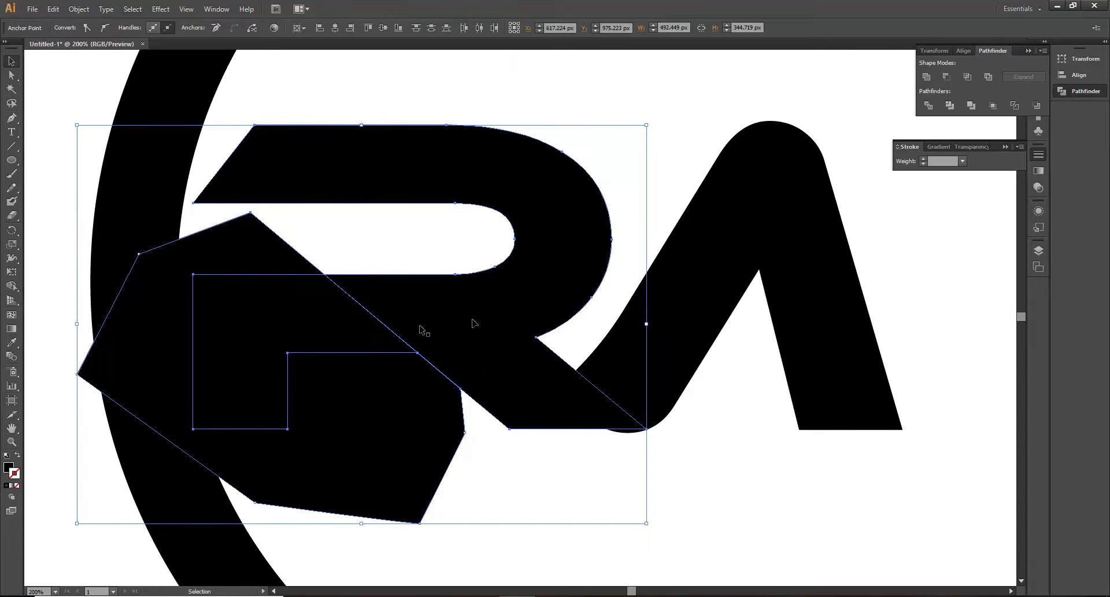
{"action": "left_click", "coordinate": [946, 76]}
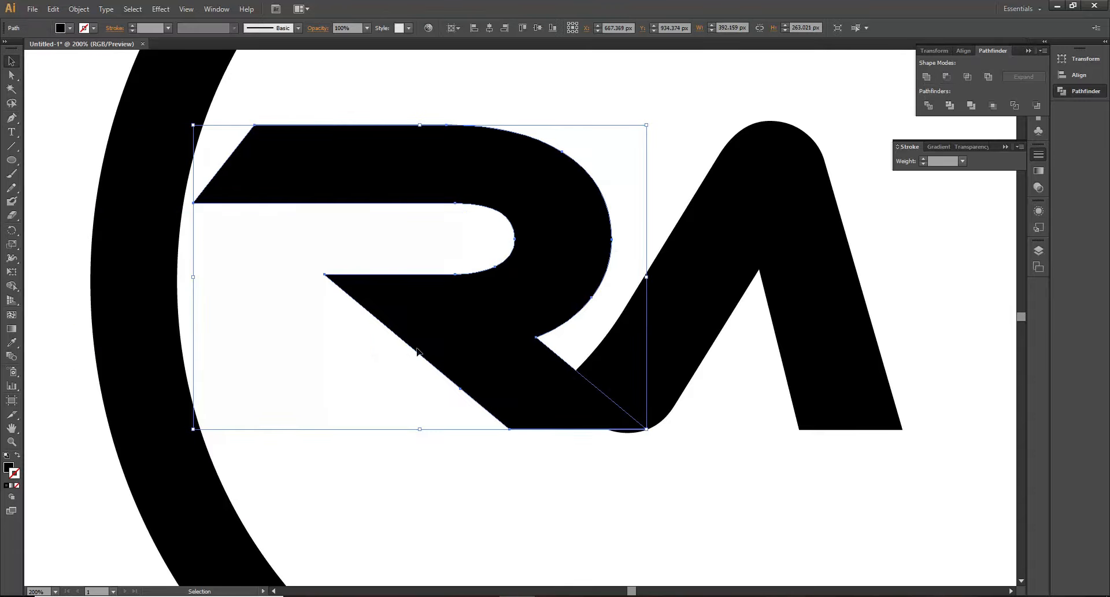
{"action": "left_click", "coordinate": [363, 352]}
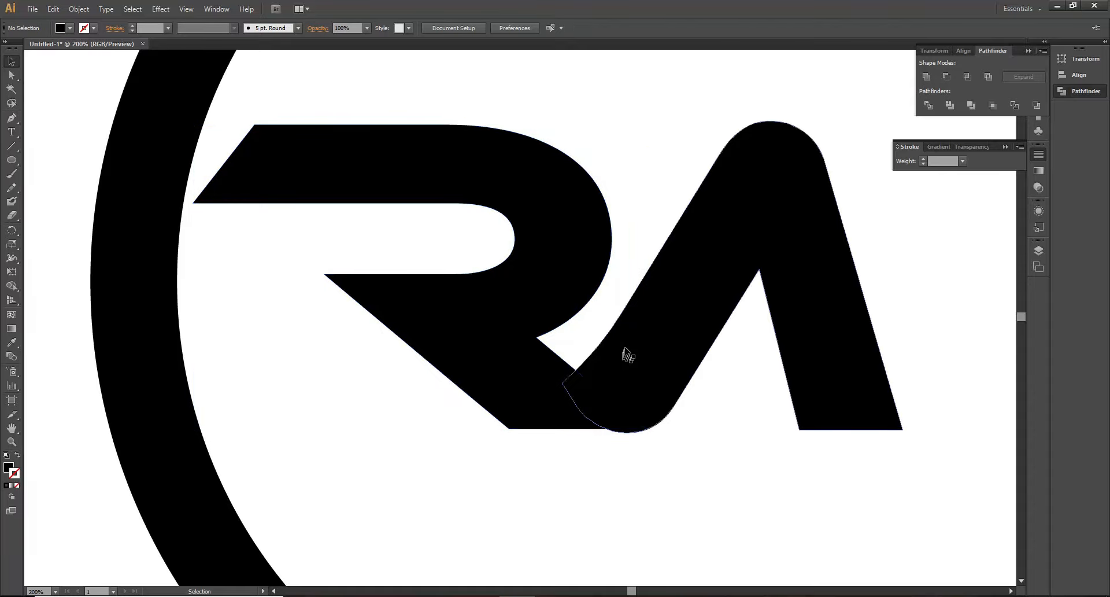
- Shift the M's lower-left end anchor slightly down and right with Direct Selection, adjusting its handle to straighten the edge meeting the R's leg
{"action": "left_click", "coordinate": [619, 366]}
{"action": "left_click", "coordinate": [681, 508]}
{"action": "left_click", "coordinate": [610, 367]}
{"action": "left_click", "coordinate": [717, 365]}
{"action": "left_click", "coordinate": [613, 366]}
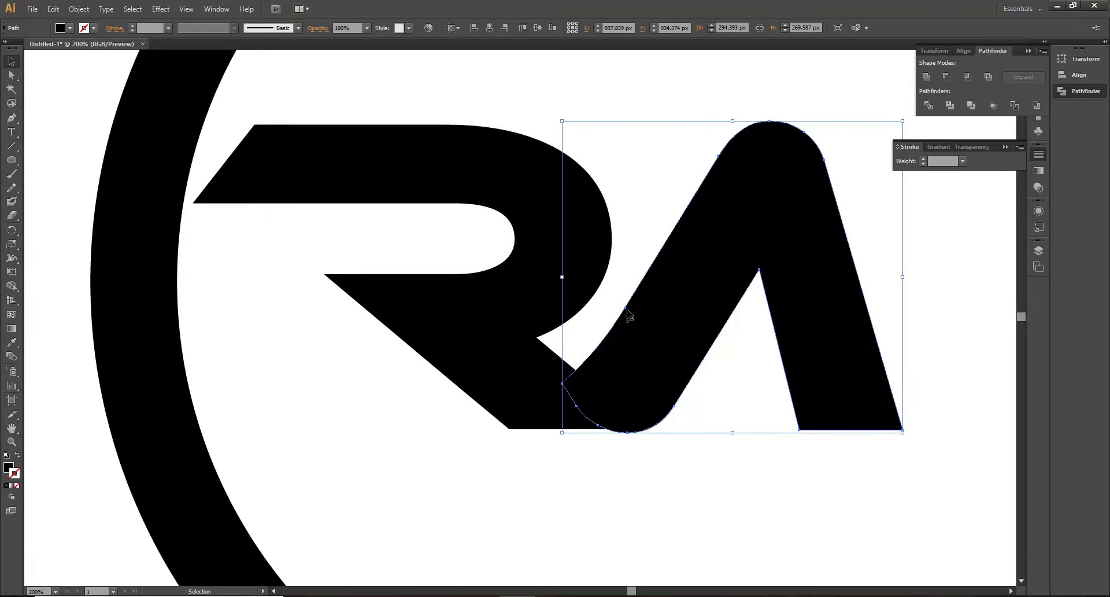
{"action": "left_click", "coordinate": [12, 75]}
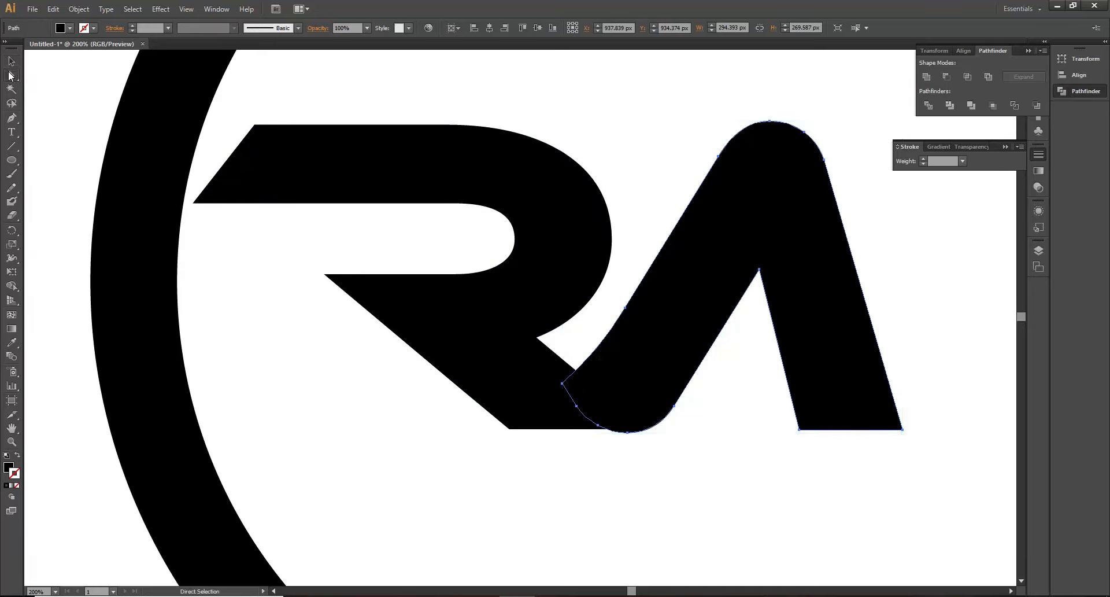
{"action": "left_click_drag", "start_coordinate": [548, 359], "coordinate": [572, 389]}
{"action": "key", "text": "ctrl+z"}
{"action": "left_click_drag", "start_coordinate": [11, 75], "coordinate": [35, 76]}
{"action": "left_click", "coordinate": [562, 384]}
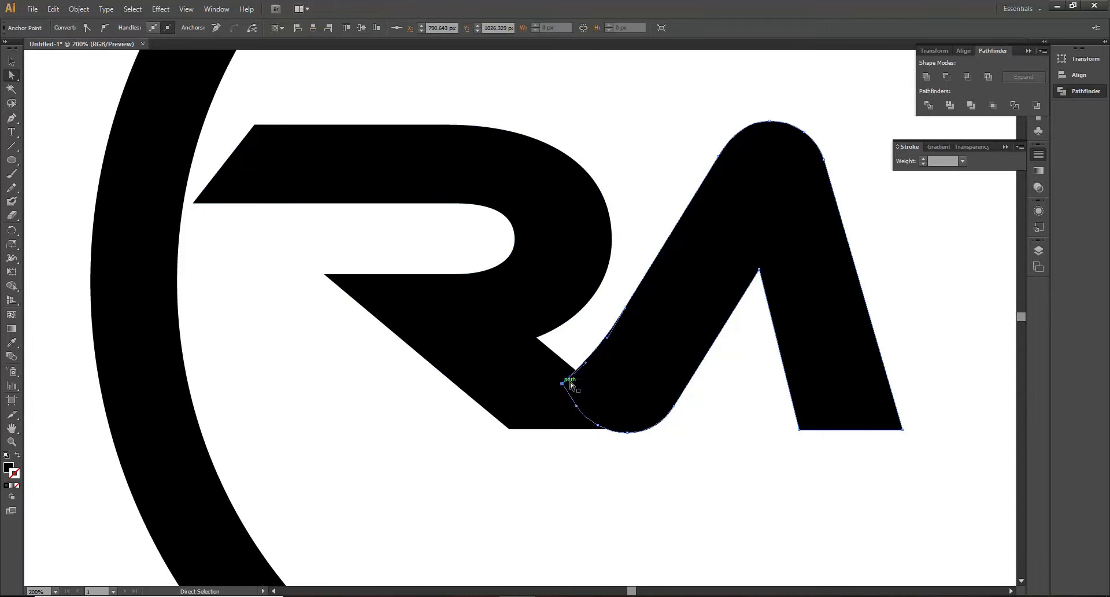
{"action": "left_click_drag", "start_coordinate": [565, 383], "coordinate": [584, 366]}
{"action": "left_click", "coordinate": [11, 60]}
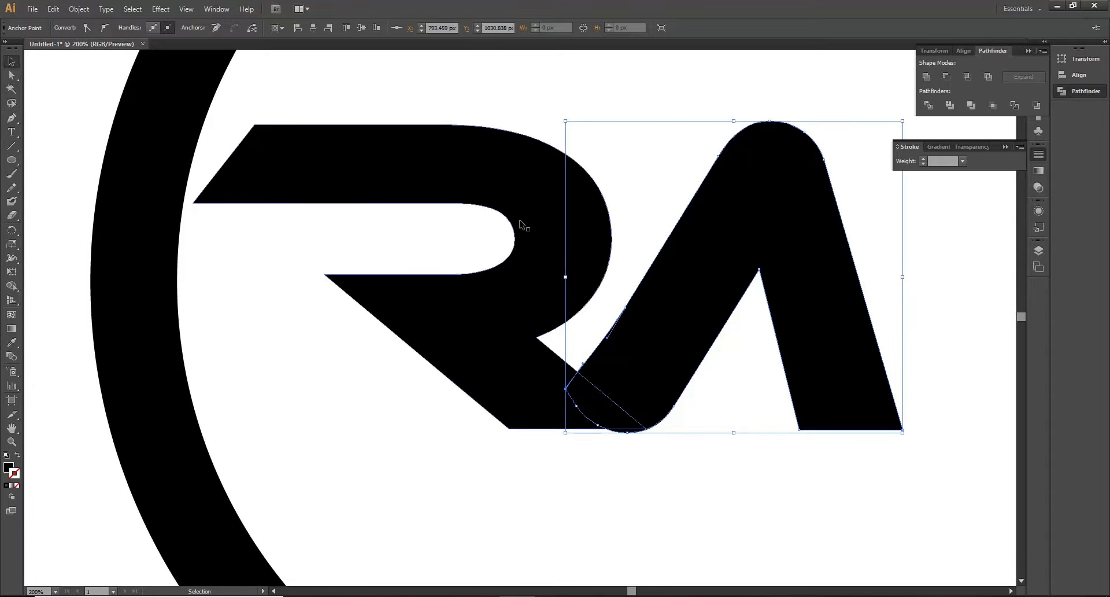
{"action": "left_click", "coordinate": [748, 384]}
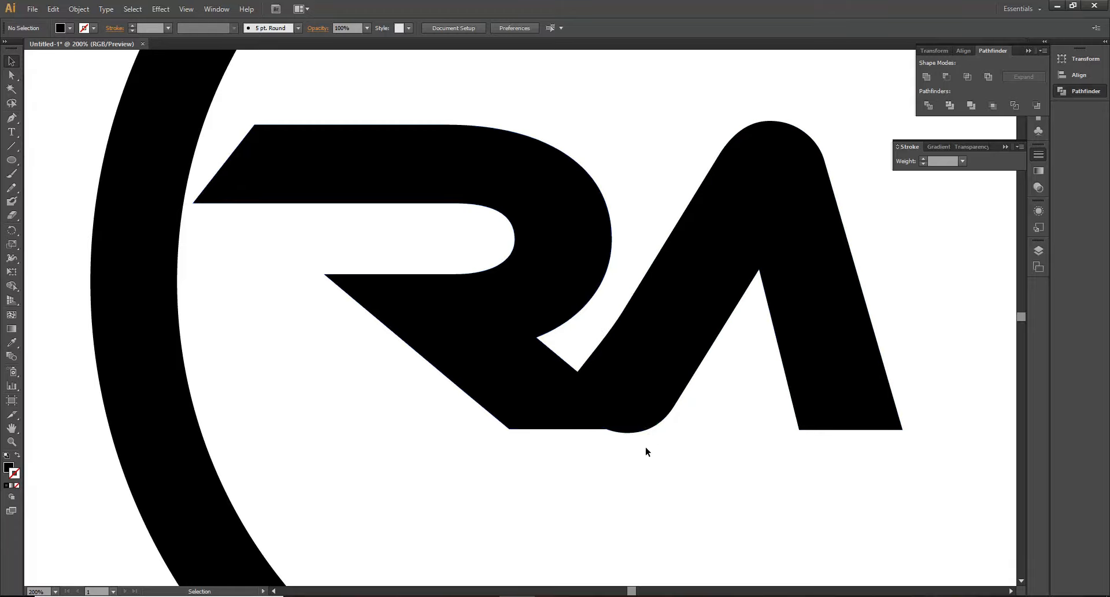
- Draw a rectangle about 185 × 60 px along the R's bottom edge, covering the part of the M's curved foot that extends below it
{"action": "left_click", "coordinate": [637, 403]}
{"action": "left_click", "coordinate": [636, 463]}
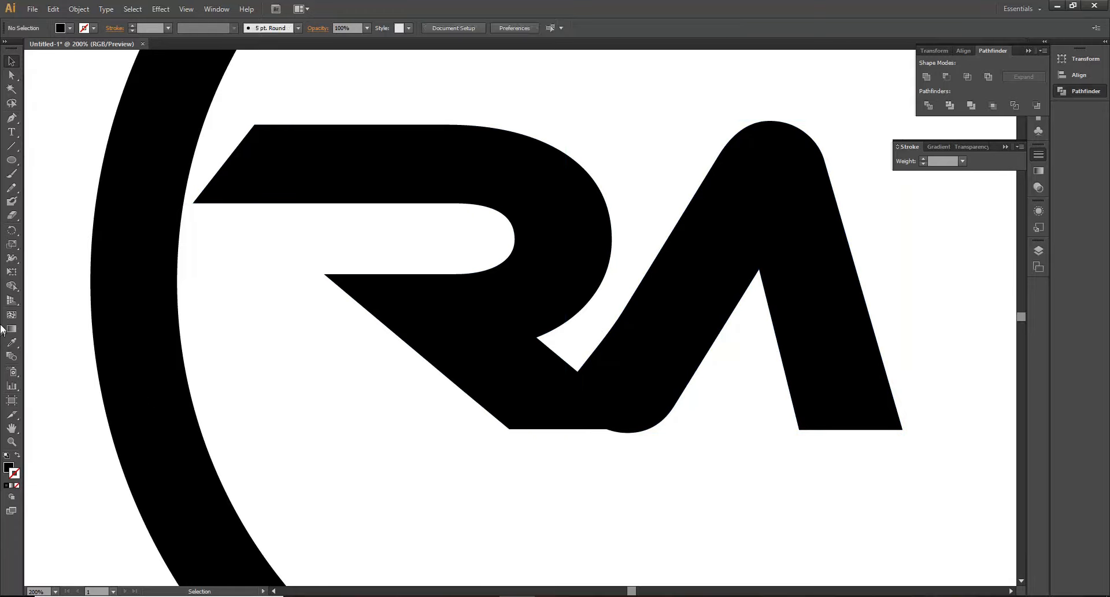
{"action": "left_click", "coordinate": [11, 160]}
{"action": "left_click", "coordinate": [35, 163]}
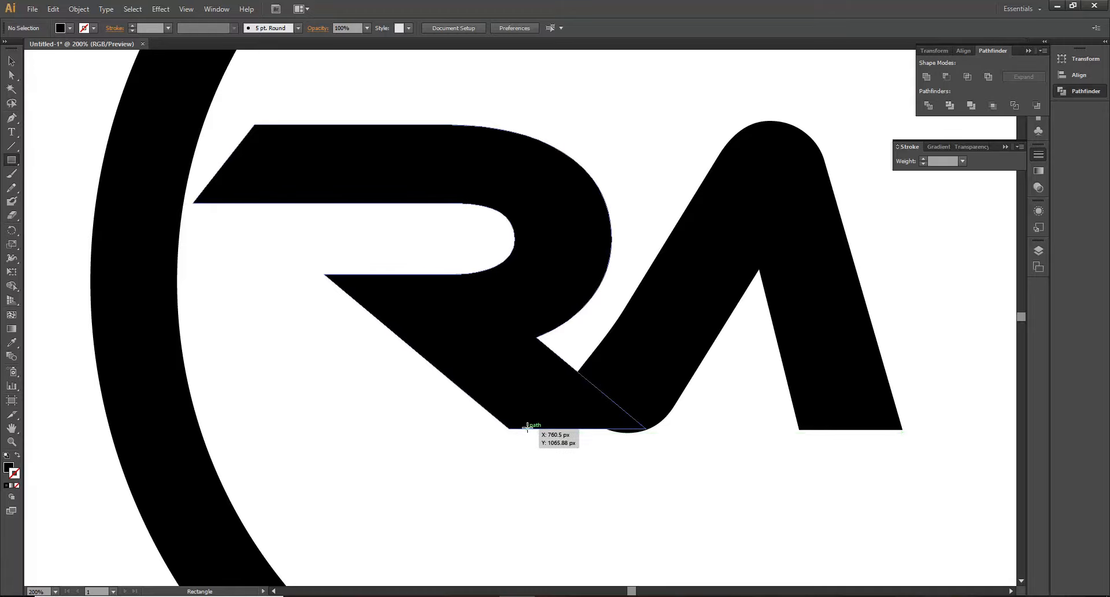
{"action": "mouse_move", "coordinate": [523, 428]}
{"action": "left_mouse_down"}
{"action": "mouse_move", "coordinate": [642, 477]}
{"action": "mouse_move", "coordinate": [727, 486]}
{"action": "mouse_move", "coordinate": [737, 498]}
{"action": "left_mouse_up"}
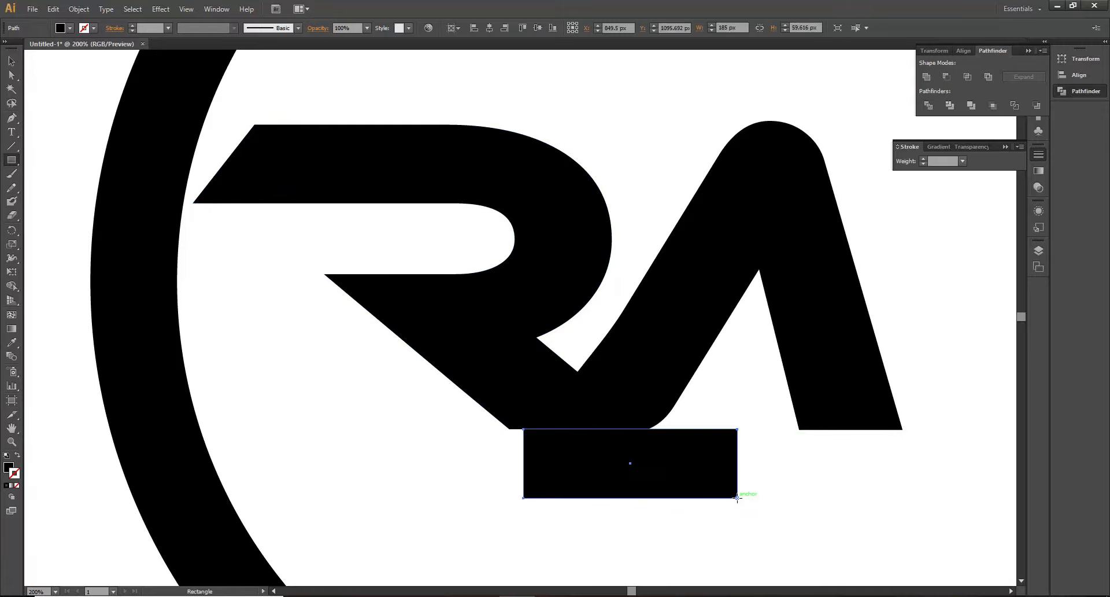
- Subtract the rectangle from the M with Minus Front so its curved foot is cut flush with the R's base
{"action": "key", "text": "v"}
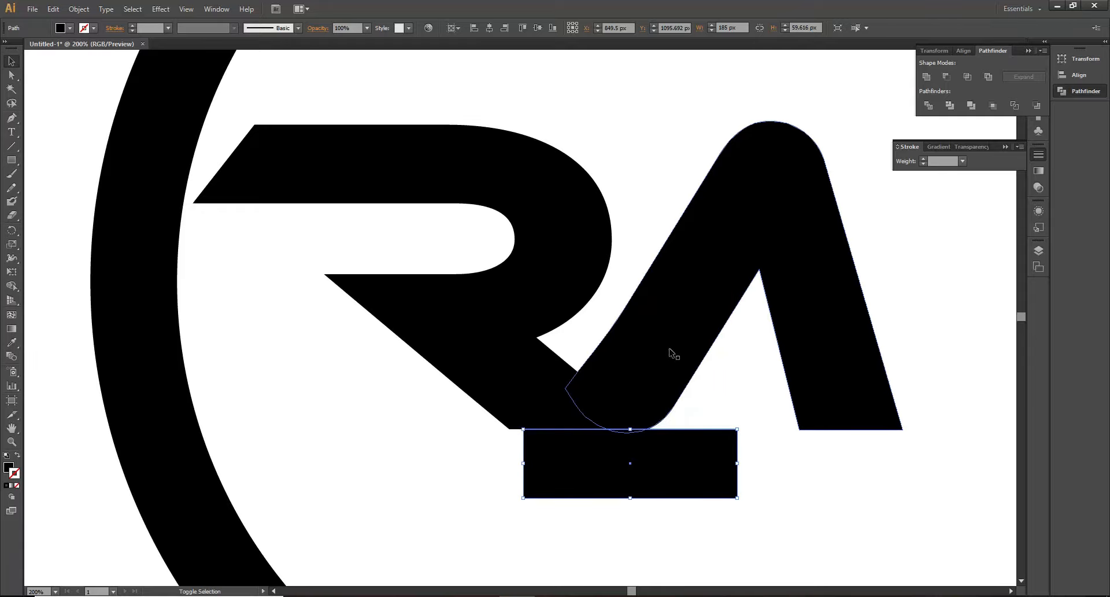
{"action": "left_click", "coordinate": [660, 390], "text": "shift"}
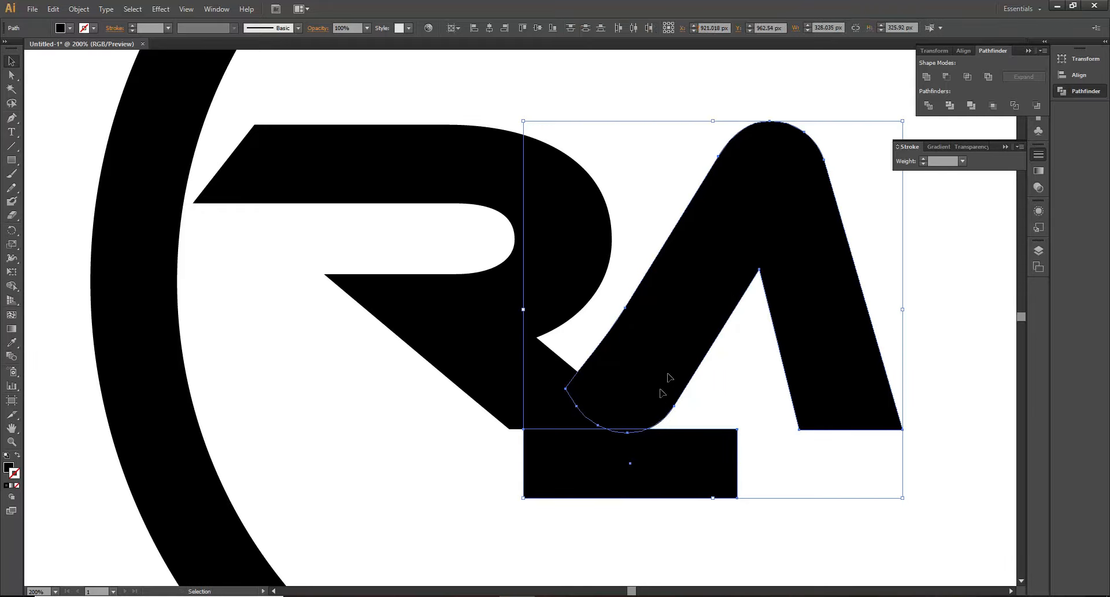
{"action": "left_click", "coordinate": [947, 76]}
{"action": "left_click", "coordinate": [661, 516]}
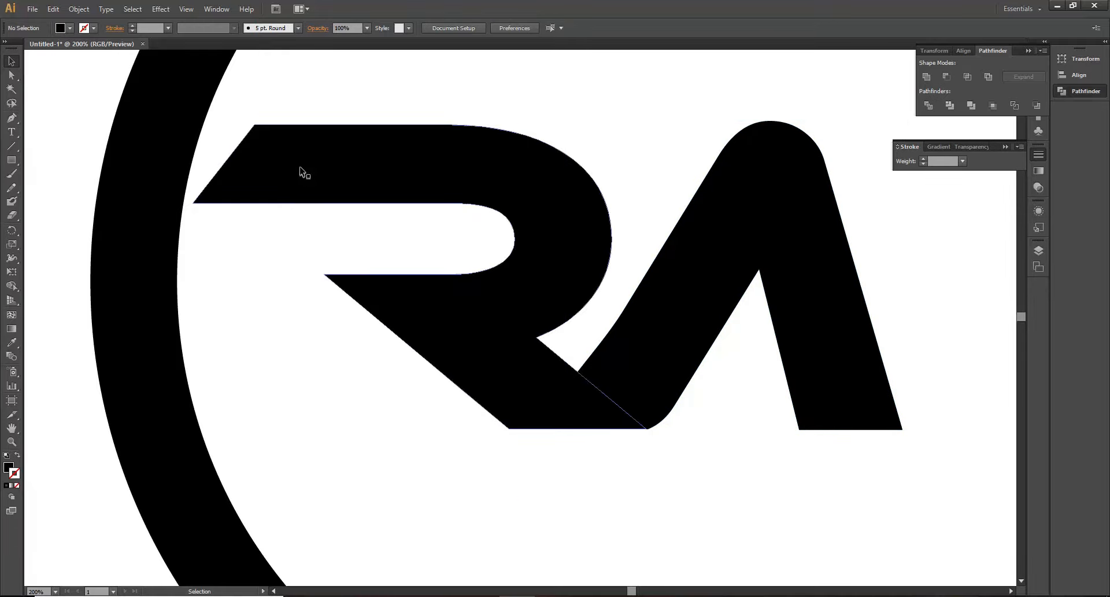
- Extend the R's upper bar leftward across the ring with a square end by moving both end anchors to X 356 px
{"action": "left_click", "coordinate": [267, 173]}
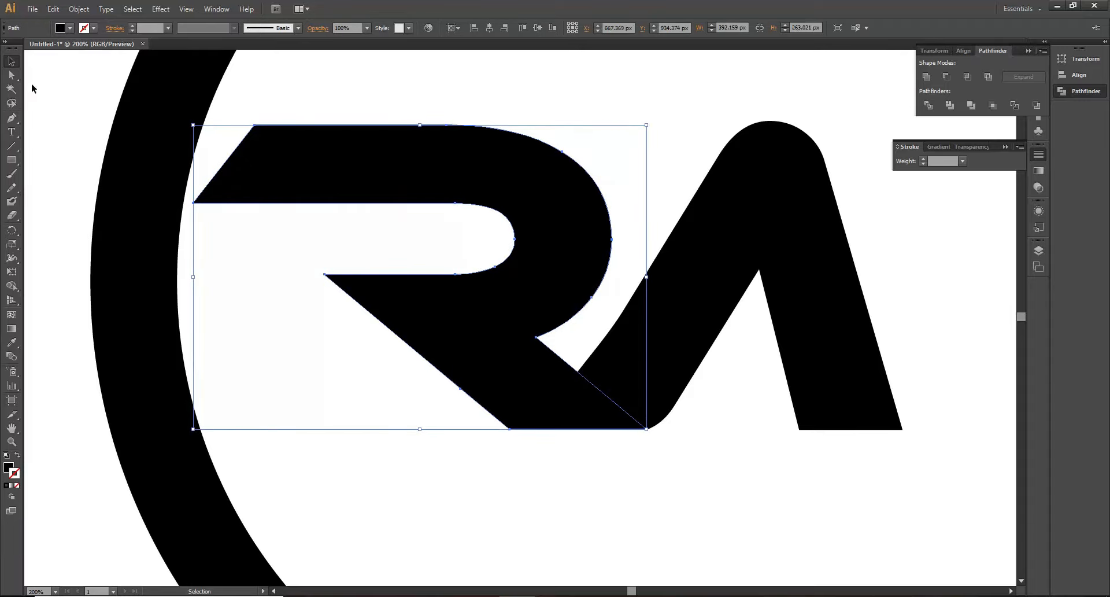
{"action": "left_click", "coordinate": [12, 75]}
{"action": "left_click_drag", "start_coordinate": [255, 126], "coordinate": [60, 124]}
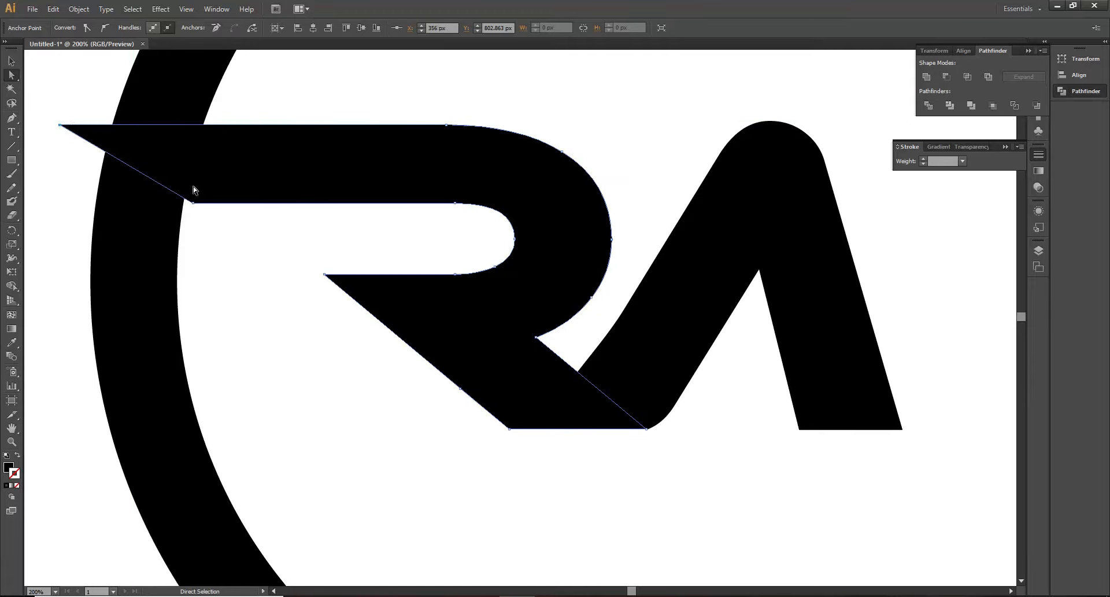
{"action": "left_click_drag", "start_coordinate": [193, 202], "coordinate": [163, 203]}
{"action": "left_click", "coordinate": [199, 202]}
{"action": "key", "text": "ctrl+z"}
{"action": "left_click", "coordinate": [193, 203]}
{"action": "left_click_drag", "start_coordinate": [193, 203], "coordinate": [60, 203]}
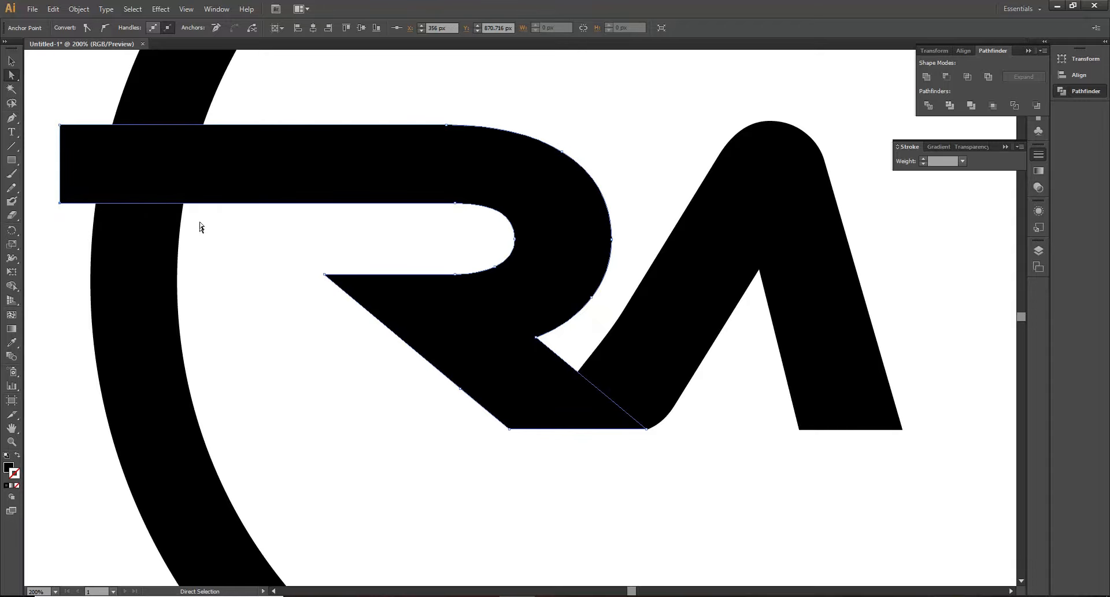
{"action": "key", "text": "v"}
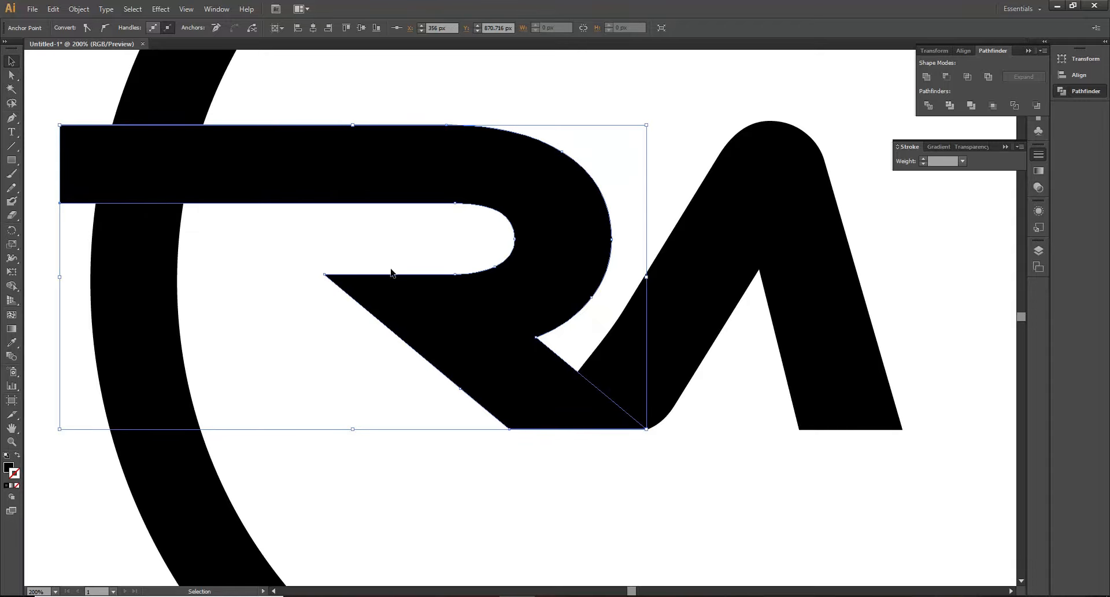
- Select the R and M together and move them 32 px right and 22 px up inside the ring
{"action": "scroll", "coordinate": [422, 303], "scroll_direction": "down", "scroll_amount": 2}
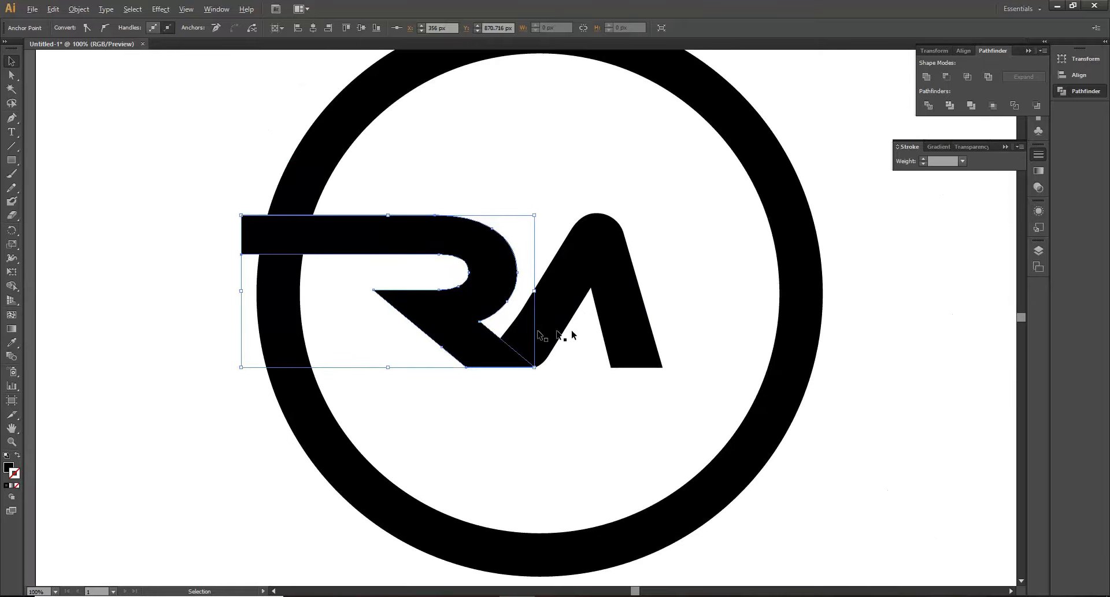
{"action": "left_click", "coordinate": [204, 210]}
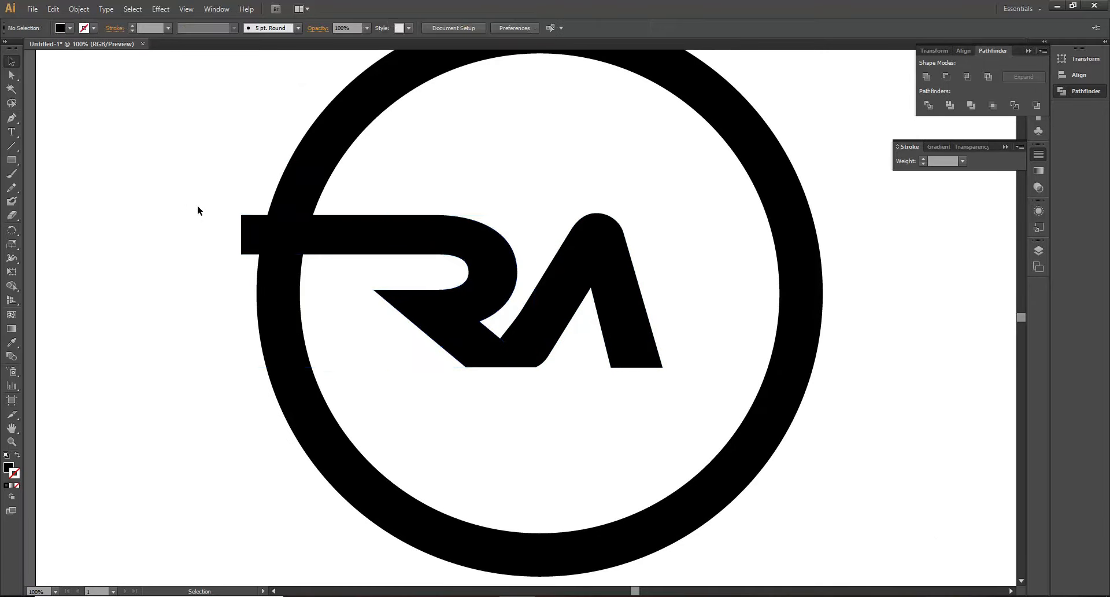
{"action": "left_click_drag", "start_coordinate": [165, 182], "coordinate": [254, 232]}
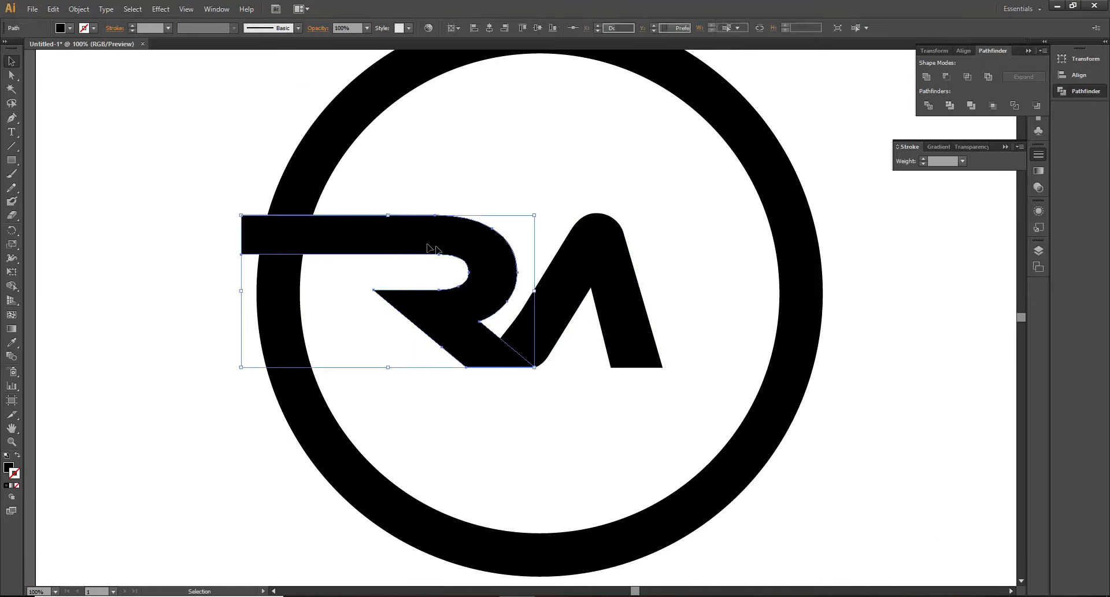
{"action": "left_click", "coordinate": [622, 311], "text": "shift"}
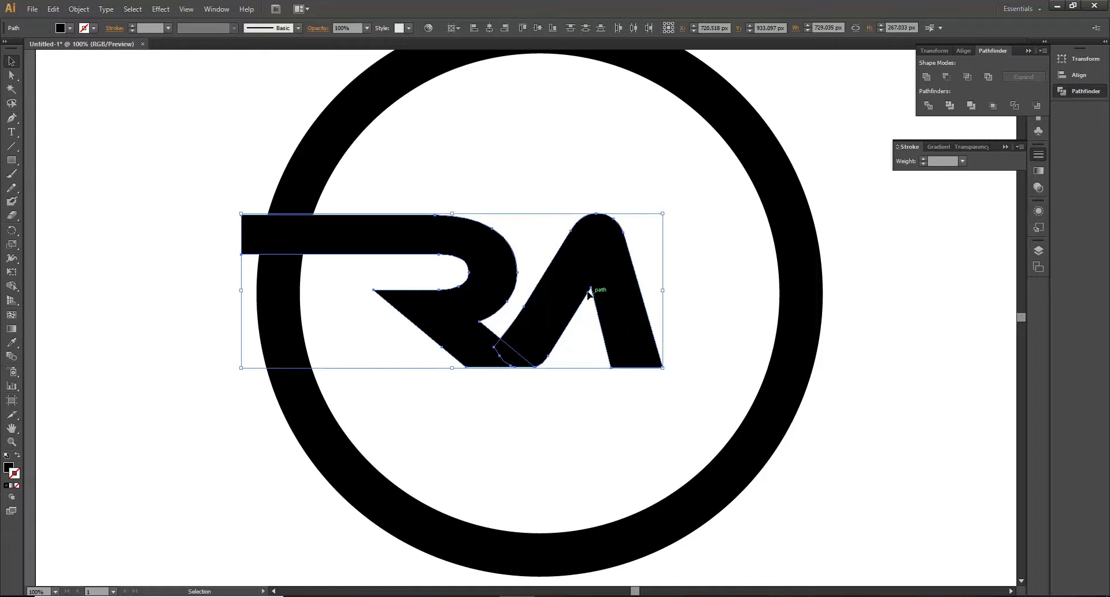
{"action": "left_click_drag", "start_coordinate": [583, 284], "coordinate": [601, 271]}
- Try enlarging the R and M together to about 945 × 346 px, and undo the scaling
{"action": "left_click_drag", "start_coordinate": [681, 359], "coordinate": [805, 474]}
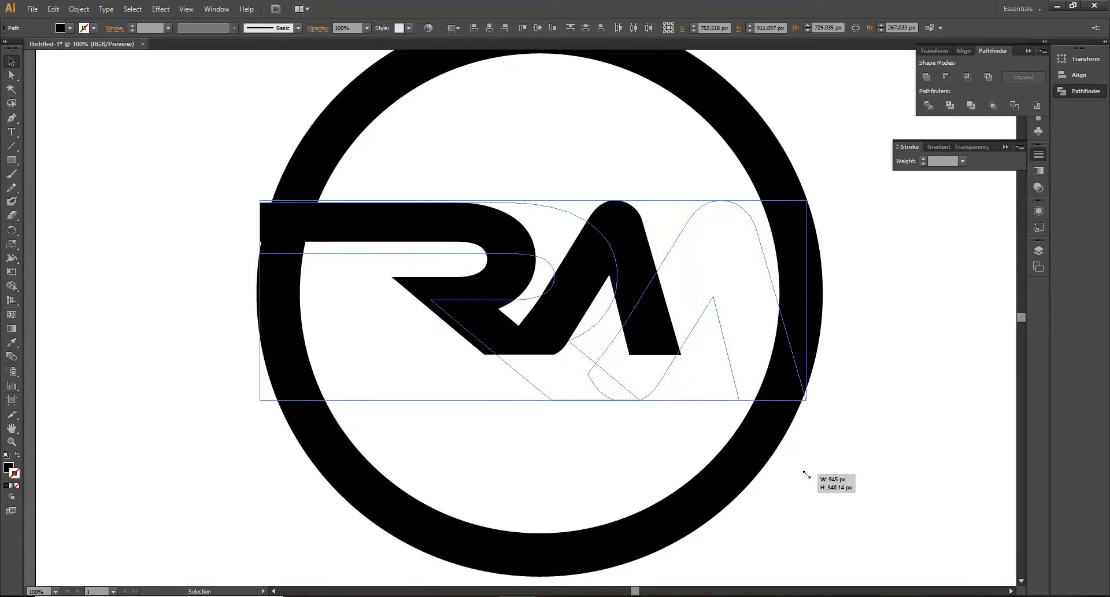
{"action": "left_click_drag", "start_coordinate": [807, 474], "coordinate": [806, 475]}
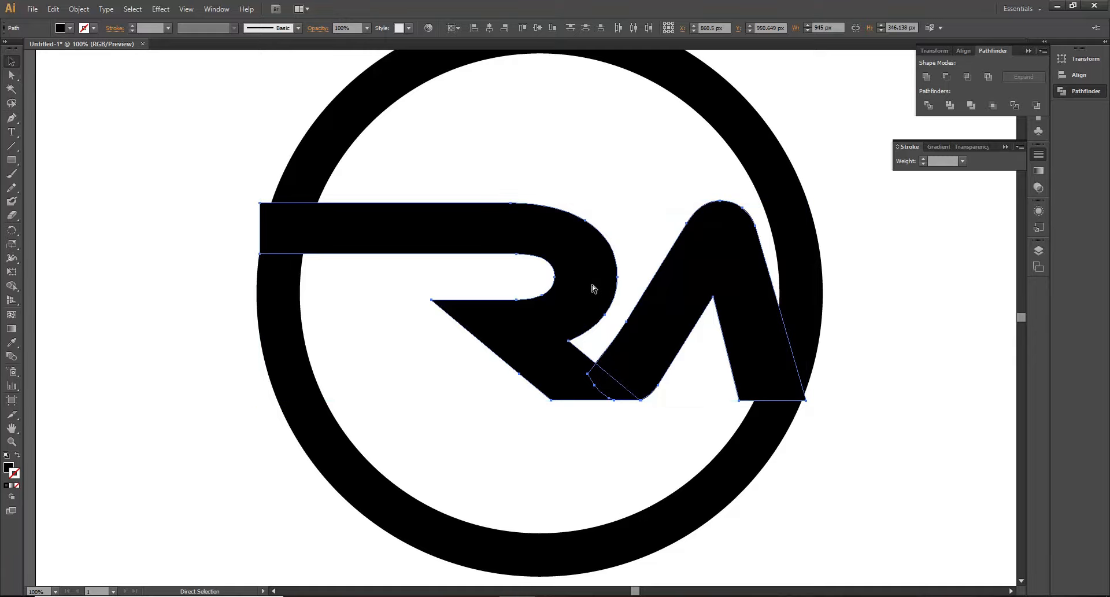
{"action": "key", "text": "ctrl+z"}
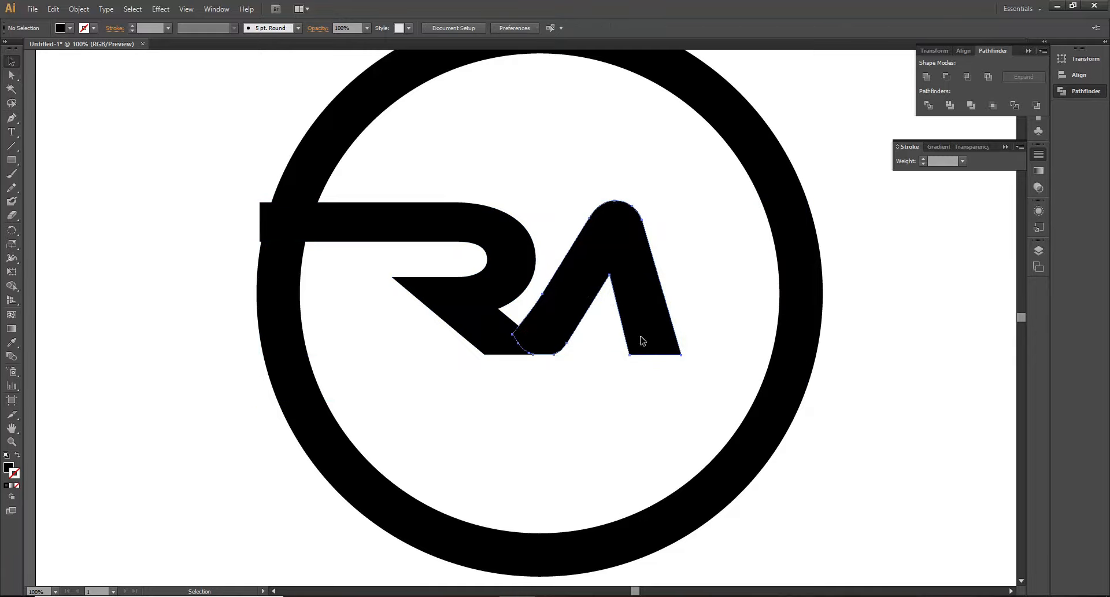
- Extend the M's right leg along its slope down across the ring by moving both of its bottom anchors, making the M about 597 px tall
{"action": "double_click", "coordinate": [639, 341]}
{"action": "double_click", "coordinate": [352, 194]}
{"action": "left_click", "coordinate": [644, 289]}
{"action": "left_click", "coordinate": [11, 75]}
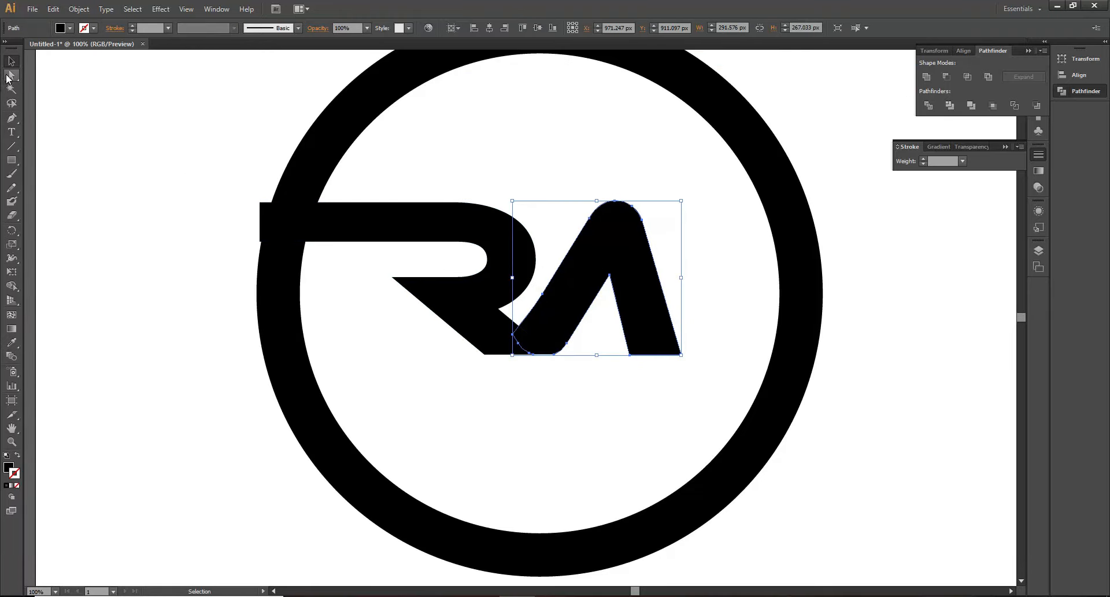
{"action": "scroll", "coordinate": [672, 362], "scroll_direction": "up", "scroll_amount": 1, "text": "alt"}
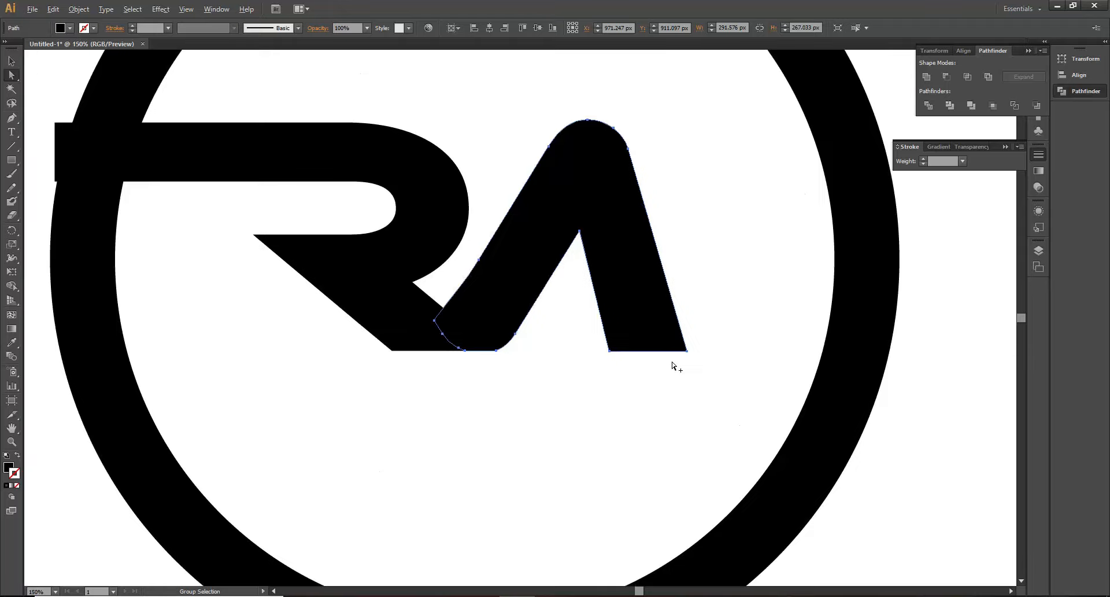
{"action": "scroll", "coordinate": [674, 342], "scroll_direction": "down", "scroll_amount": 1, "text": "alt"}
{"action": "scroll", "coordinate": [714, 528], "scroll_direction": "up", "scroll_amount": 1, "text": "alt"}
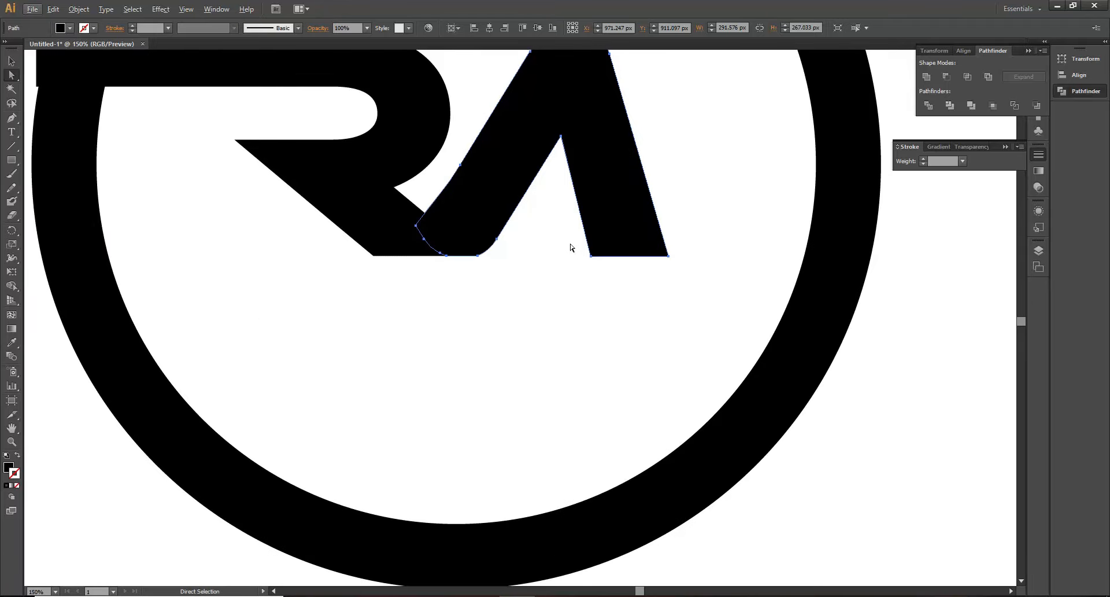
{"action": "left_click_drag", "start_coordinate": [571, 244], "coordinate": [643, 259]}
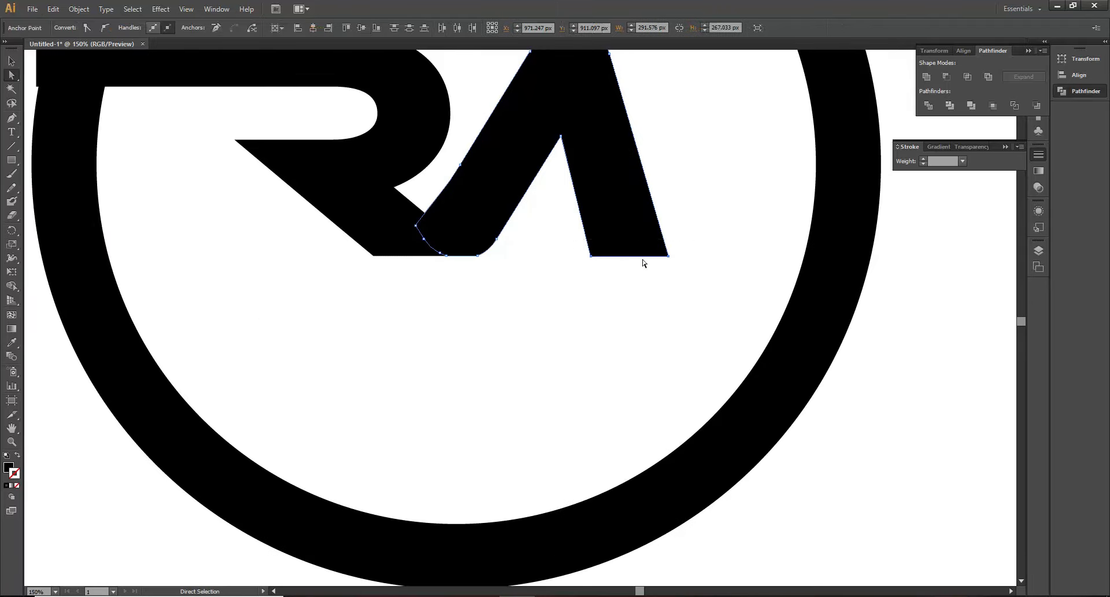
{"action": "left_click", "coordinate": [591, 257]}
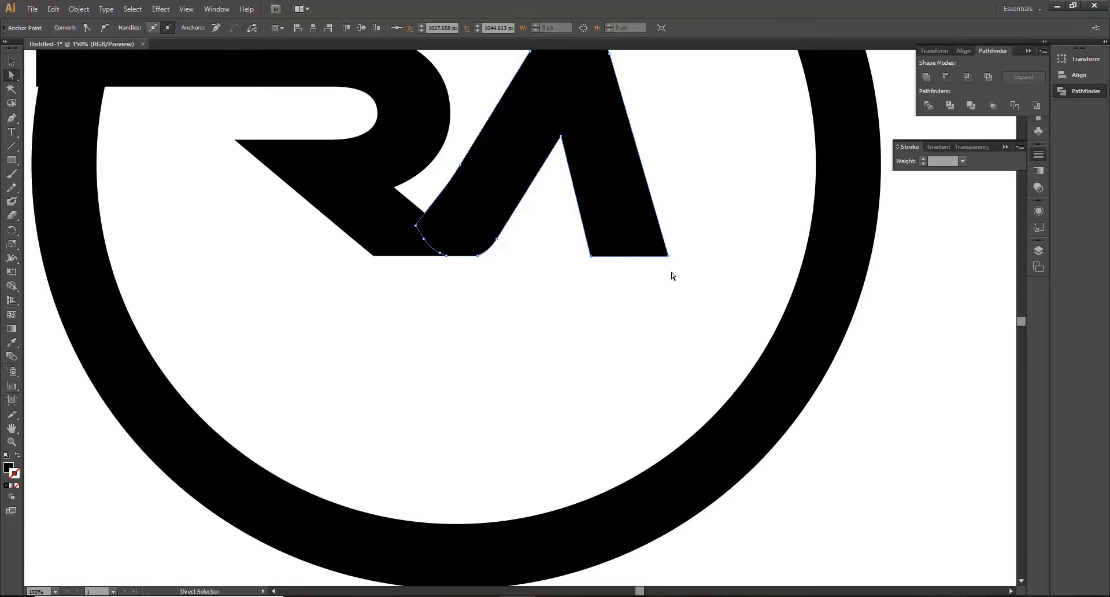
{"action": "left_click", "coordinate": [667, 255], "text": "shift"}
{"action": "left_click_drag", "start_coordinate": [592, 258], "coordinate": [670, 545]}
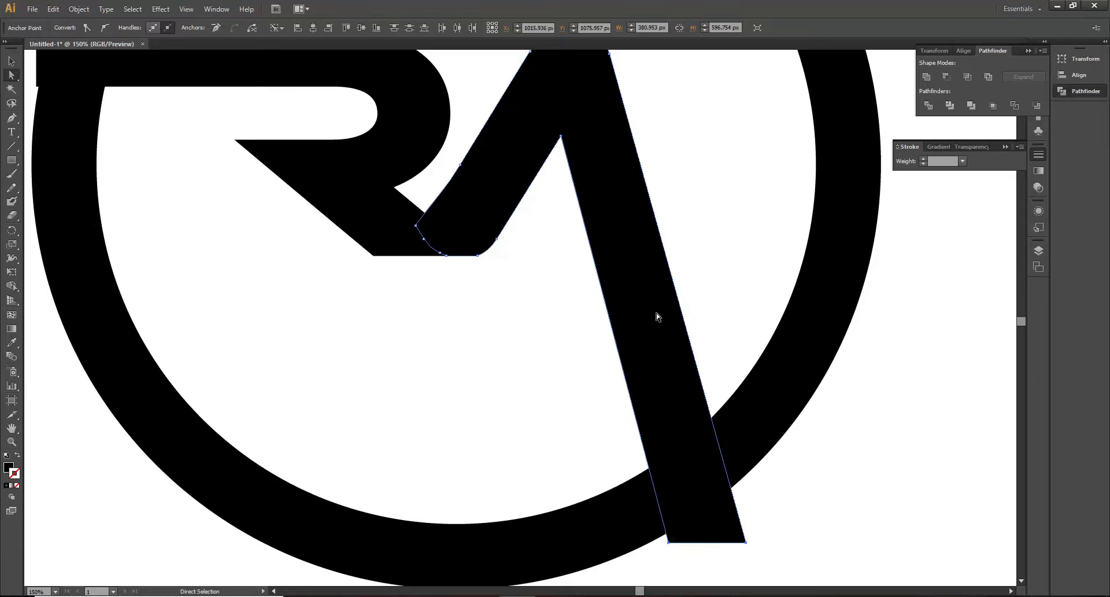
{"action": "key", "text": "ctrl"}
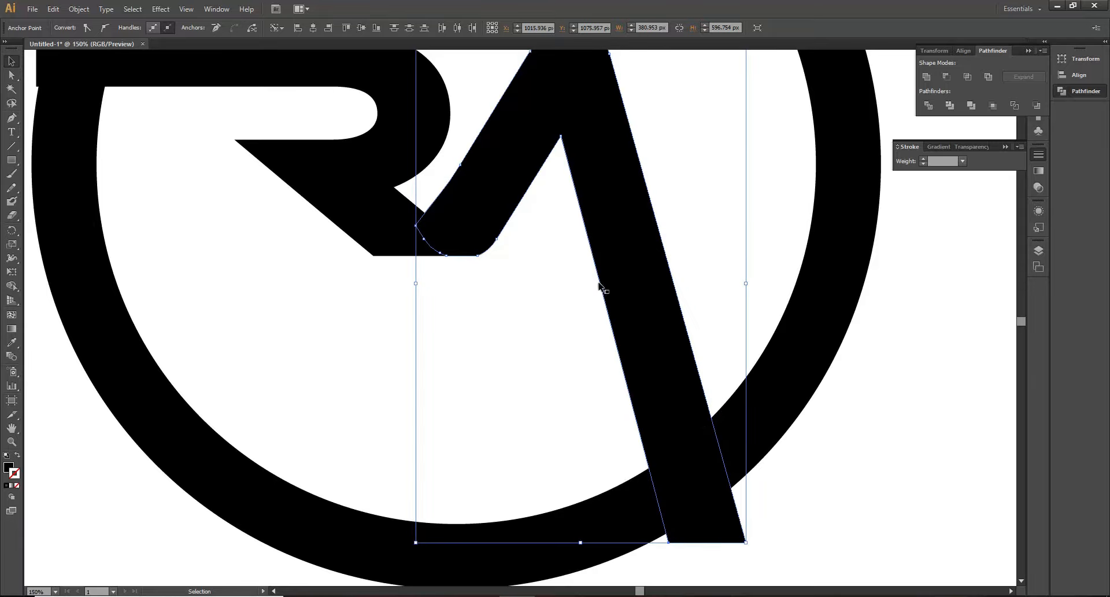
- Select the R and M together and move them about 52 px to the right, keeping their height in the ring
{"action": "scroll", "coordinate": [605, 306], "scroll_direction": "down", "scroll_amount": 2}
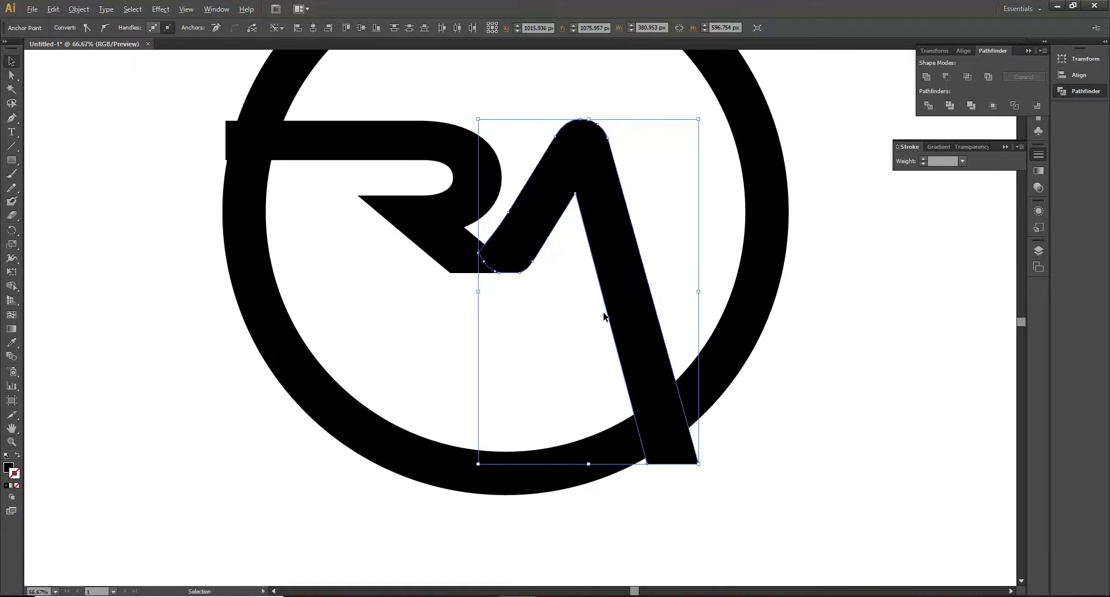
{"action": "left_click", "coordinate": [449, 303]}
{"action": "left_click", "coordinate": [421, 197]}
{"action": "left_click_drag", "start_coordinate": [604, 241], "coordinate": [623, 239]}
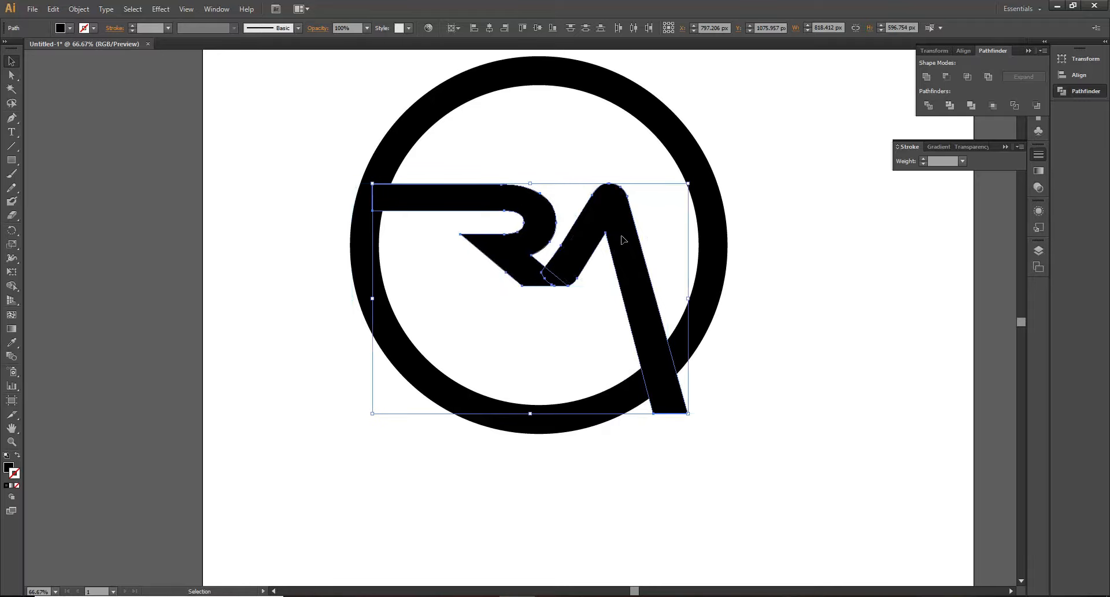
{"action": "left_click", "coordinate": [341, 232]}
- Group the R and the M into one object
{"action": "left_click", "coordinate": [483, 198]}
{"action": "left_click", "coordinate": [622, 231]}
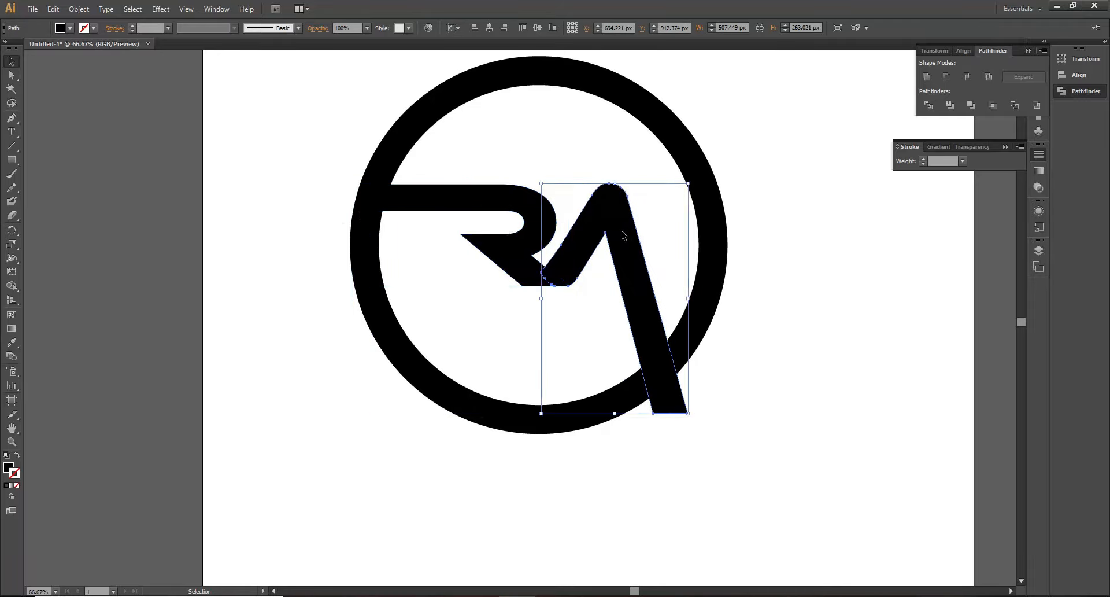
{"action": "left_click", "coordinate": [495, 211], "text": "shift"}
{"action": "key", "text": "a"}
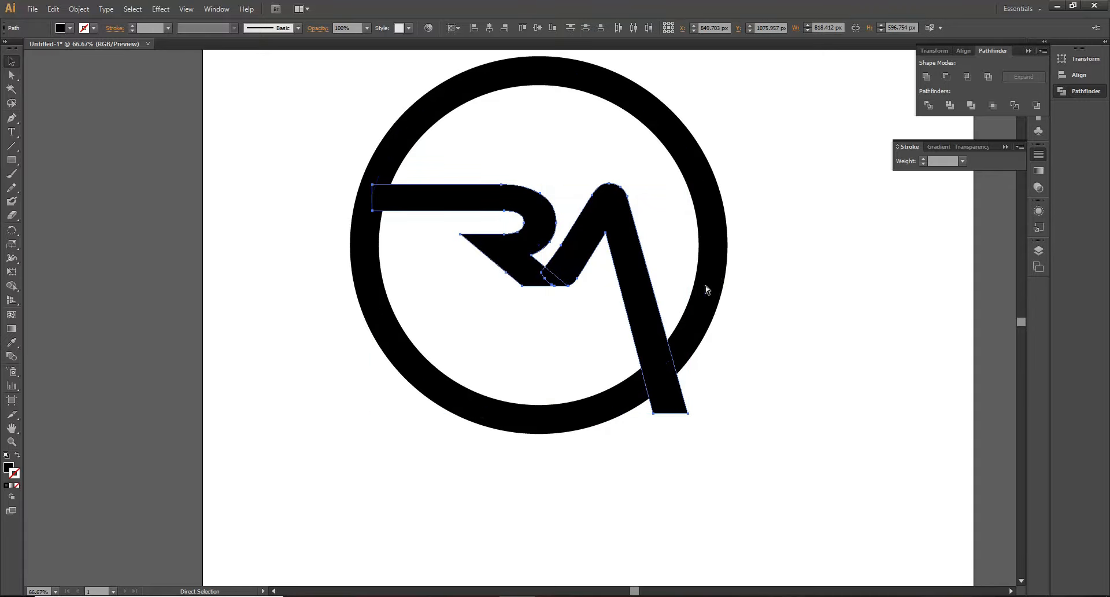
{"action": "key", "text": "ctrl+g"}
{"action": "key", "text": "v"}
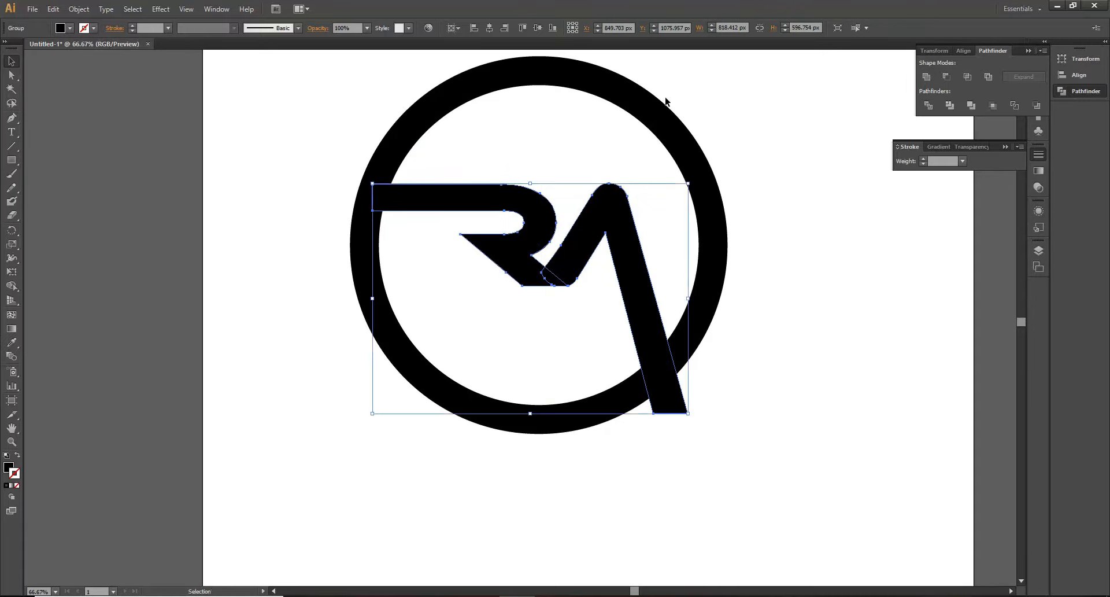
- Center the RM group and the ring horizontally on the artboard
{"action": "left_click", "coordinate": [489, 28]}
{"action": "left_click", "coordinate": [833, 189]}
{"action": "left_click", "coordinate": [669, 150]}
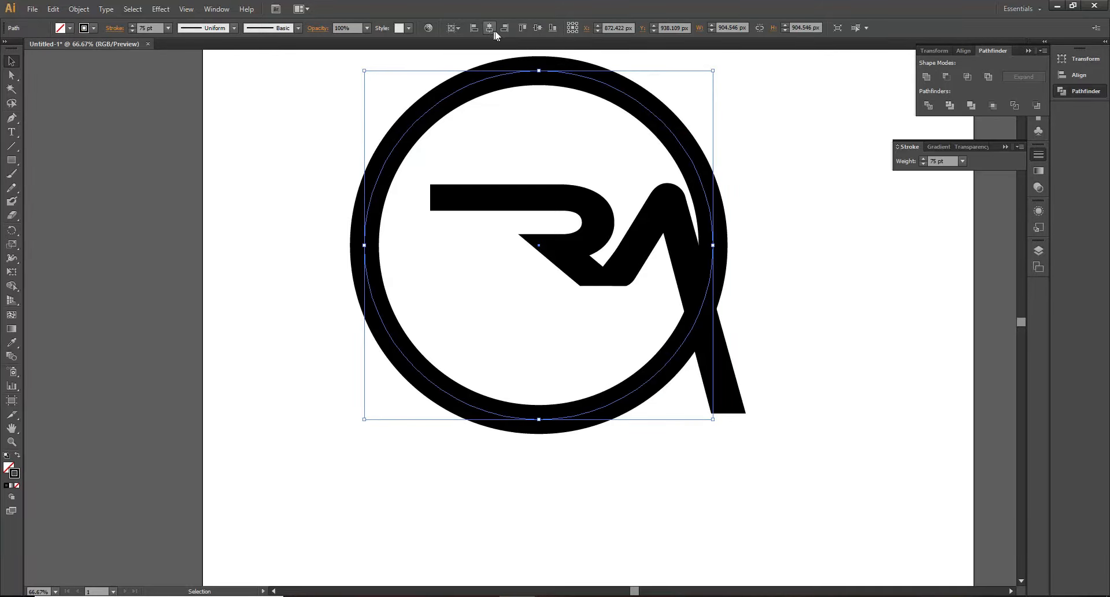
{"action": "left_click", "coordinate": [494, 29]}
{"action": "left_click", "coordinate": [345, 218]}
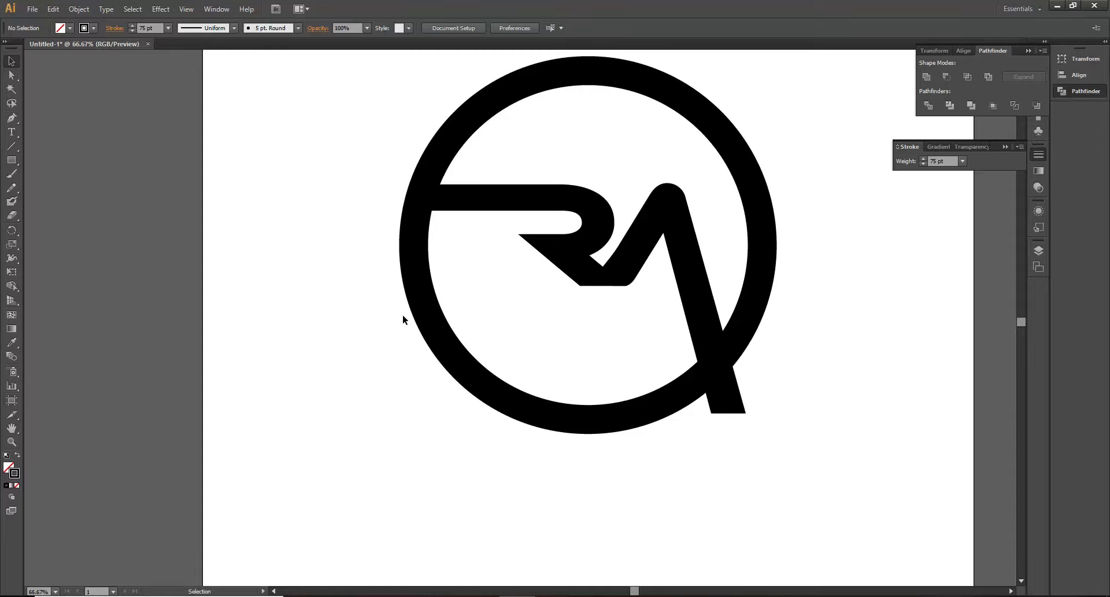
{"action": "left_click", "coordinate": [586, 216]}
{"action": "left_click", "coordinate": [810, 359]}
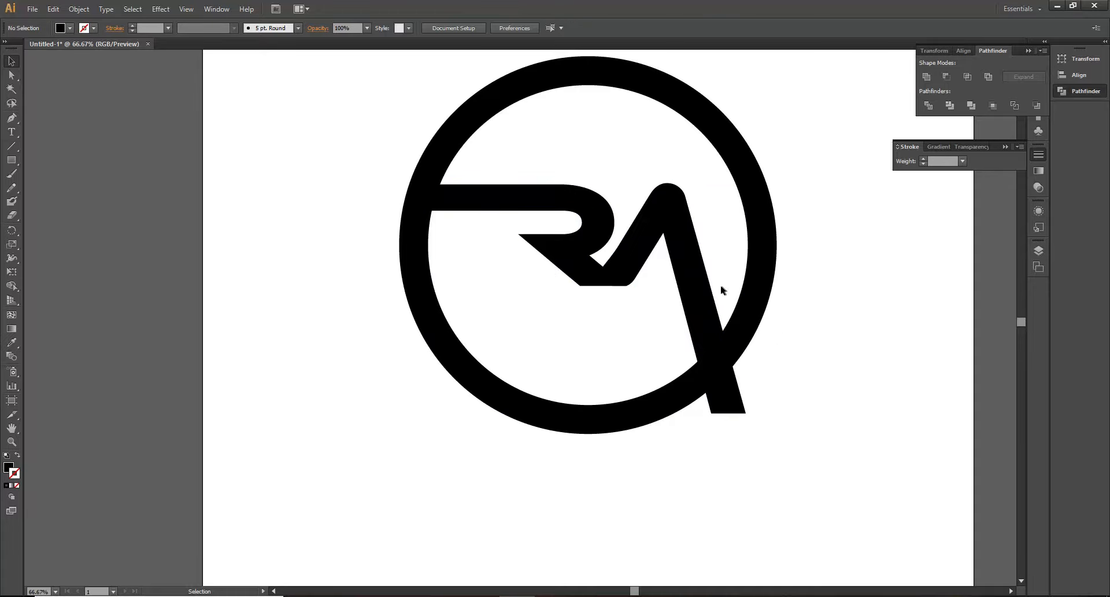
- Scale the ring down proportionally about its center so its path is about 811 px in diameter
{"action": "left_click", "coordinate": [668, 232]}
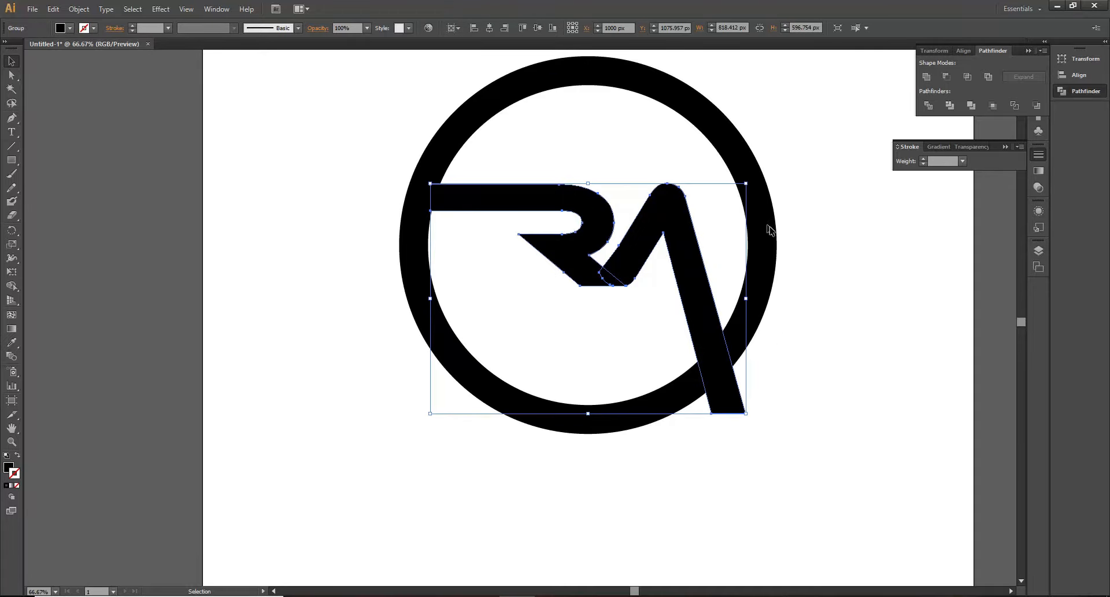
{"action": "left_click", "coordinate": [769, 229]}
{"action": "left_click", "coordinate": [766, 269]}
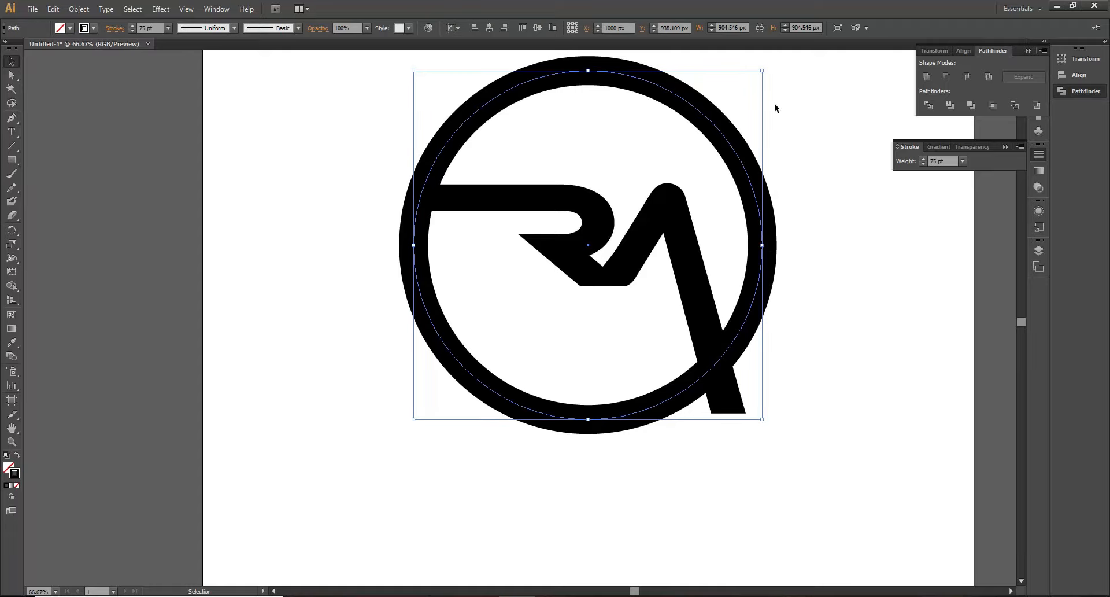
{"action": "left_click_drag", "start_coordinate": [762, 71], "coordinate": [744, 89]}
{"action": "left_click", "coordinate": [828, 256]}
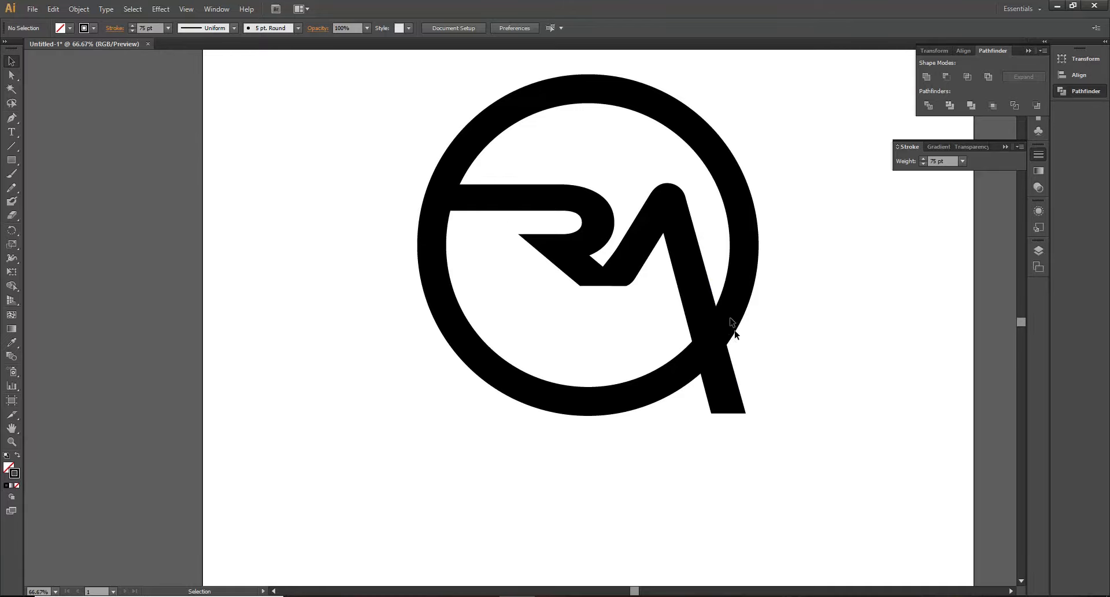
- Move the RM group about 36 px to the left, keeping its height in the ring
{"action": "left_click", "coordinate": [528, 189]}
{"action": "left_click", "coordinate": [810, 236]}
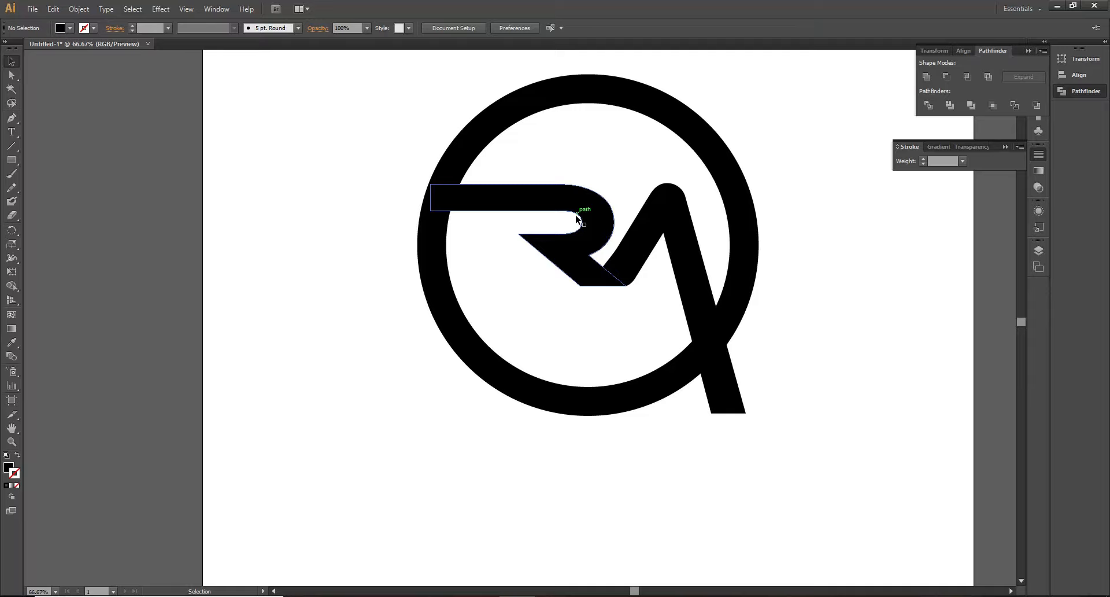
{"action": "left_click", "coordinate": [607, 231]}
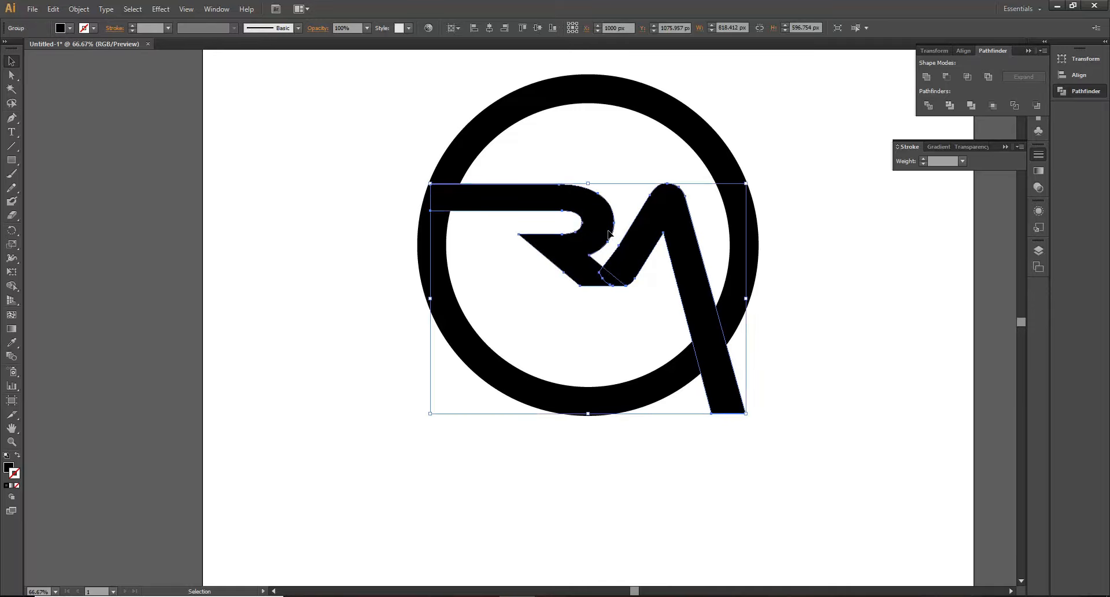
{"action": "left_click_drag", "start_coordinate": [596, 232], "coordinate": [587, 232]}
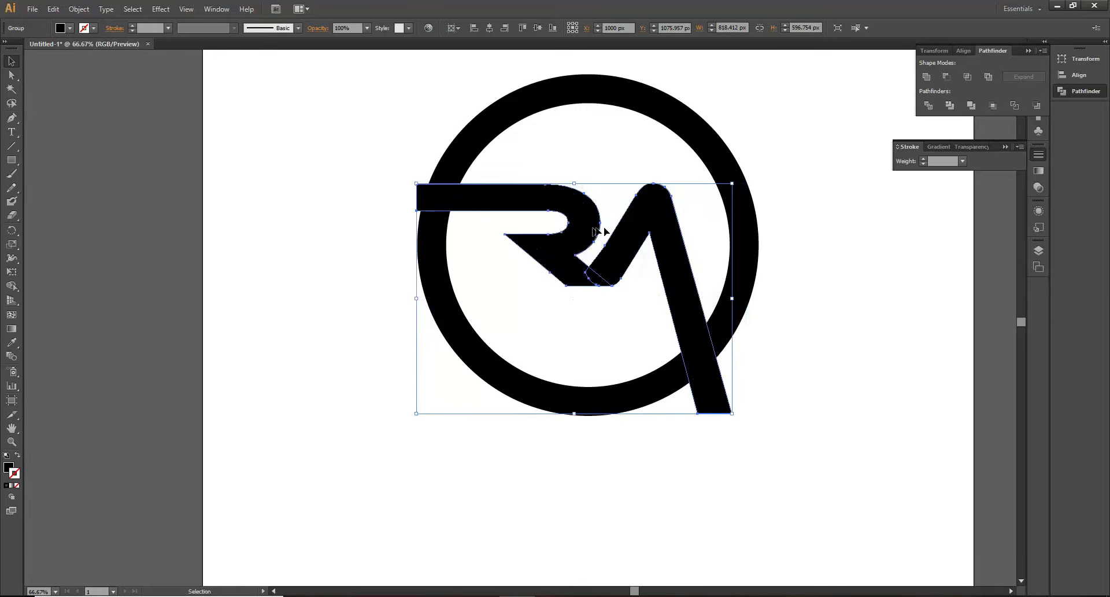
{"action": "left_click", "coordinate": [853, 285]}
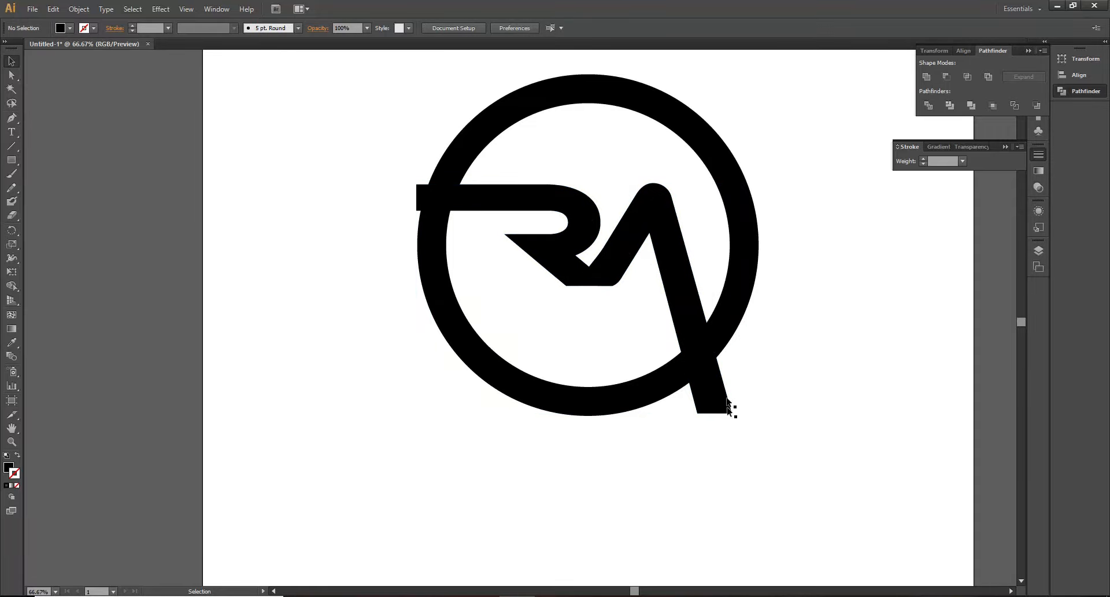
- Try to remove the M's leg end outside the ring with the Shape Builder on the RM group, and undo it
{"action": "left_click", "coordinate": [456, 199]}
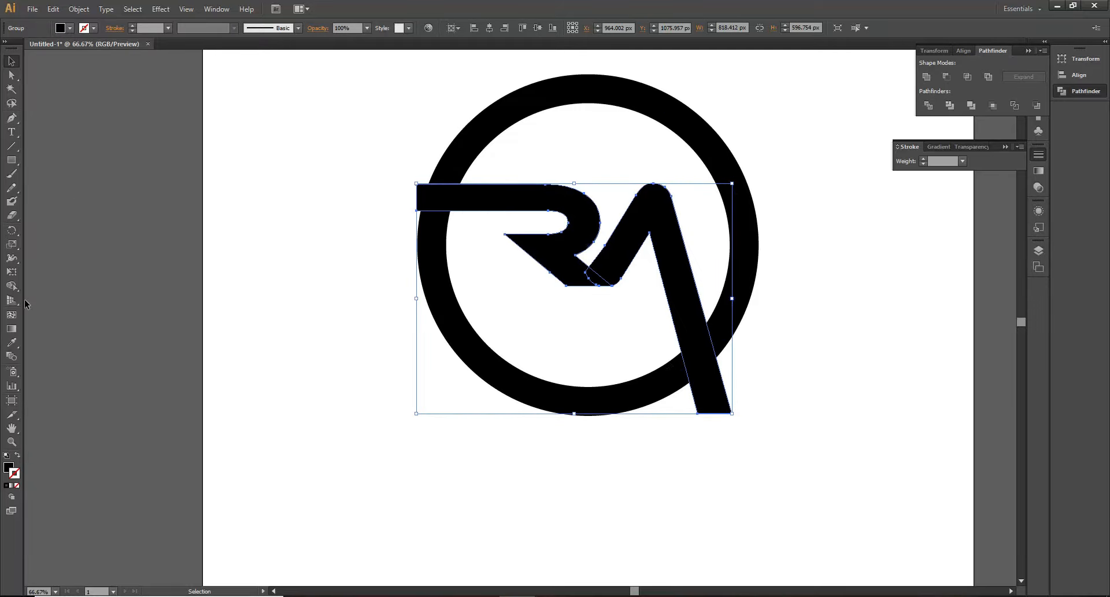
{"action": "left_click", "coordinate": [13, 286]}
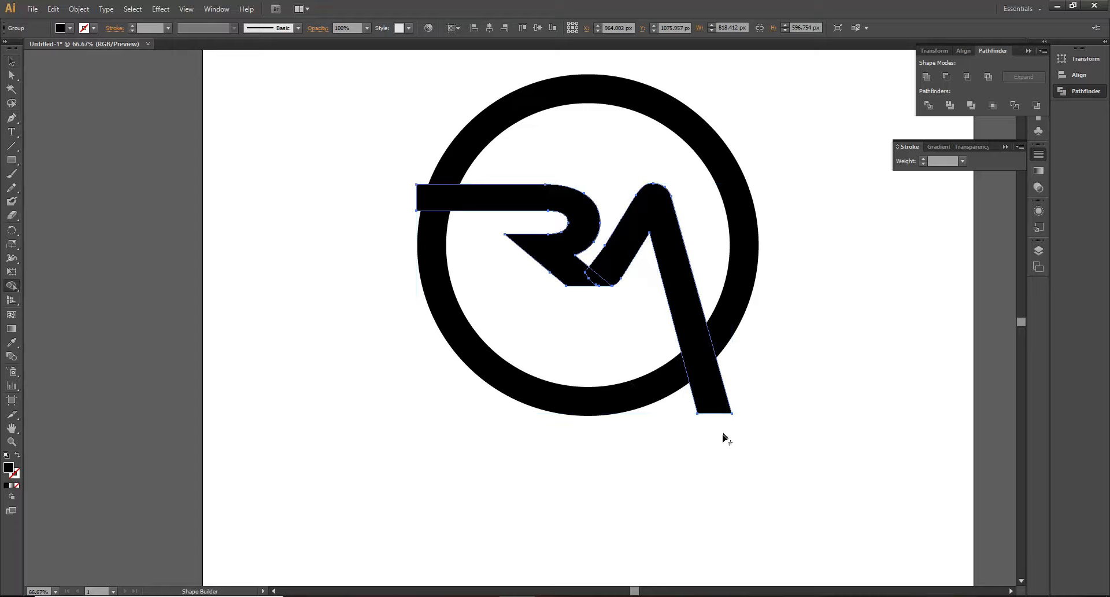
{"action": "left_click_drag", "start_coordinate": [744, 389], "coordinate": [672, 434]}
{"action": "key", "text": "ctrl+z"}
{"action": "key", "text": "ctrl+z"}
- Ungroup the R and the M
{"action": "left_click", "coordinate": [12, 61]}
{"action": "key", "text": "ctrl+shift+g"}
{"action": "left_click", "coordinate": [872, 318]}
- Try to cut the M's protruding leg end with the Shape Builder on the M alone, and undo the removal
{"action": "left_click", "coordinate": [679, 302]}
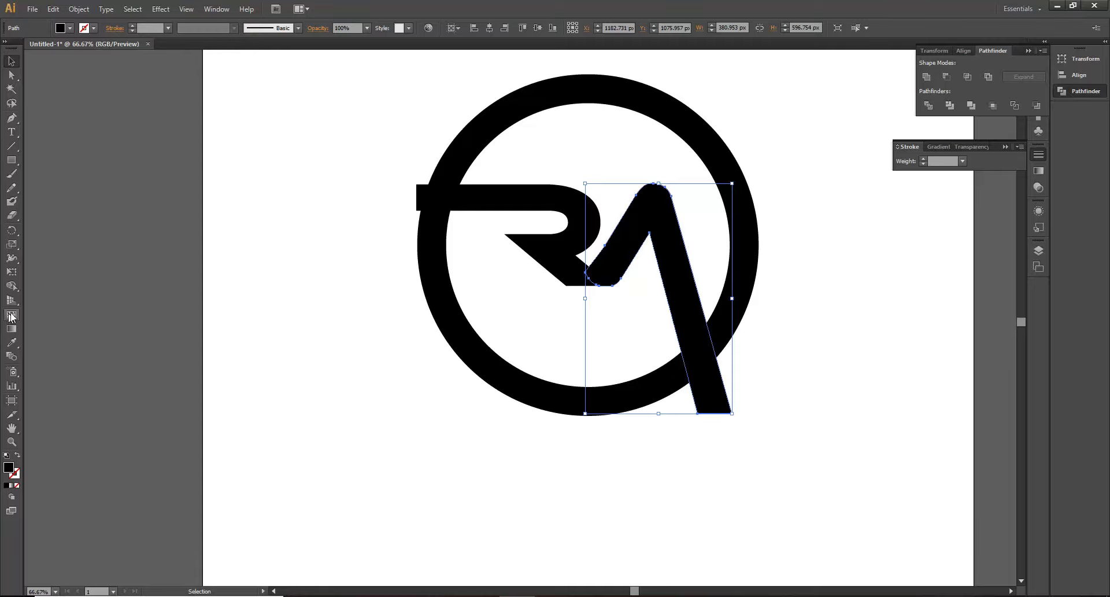
{"action": "left_click", "coordinate": [12, 287]}
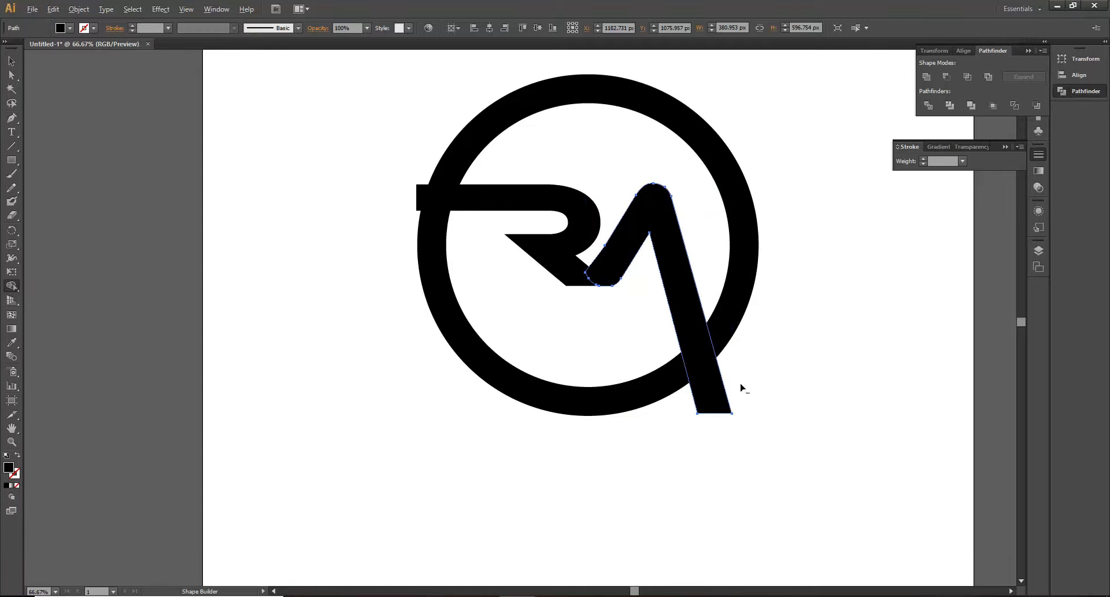
{"action": "left_click_drag", "start_coordinate": [723, 401], "coordinate": [688, 432]}
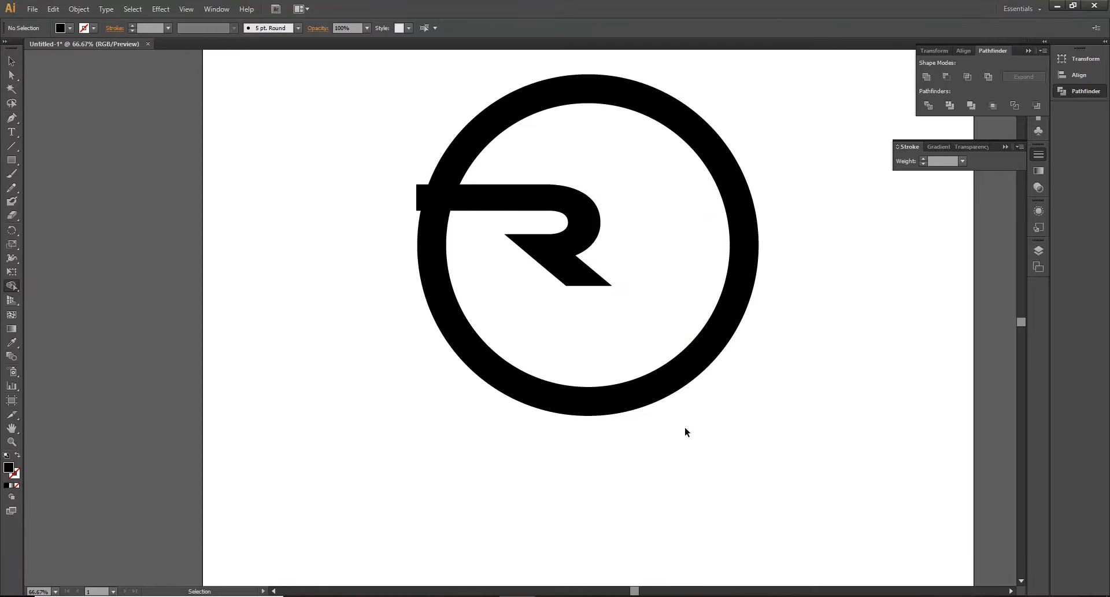
{"action": "key", "text": "ctrl+z"}
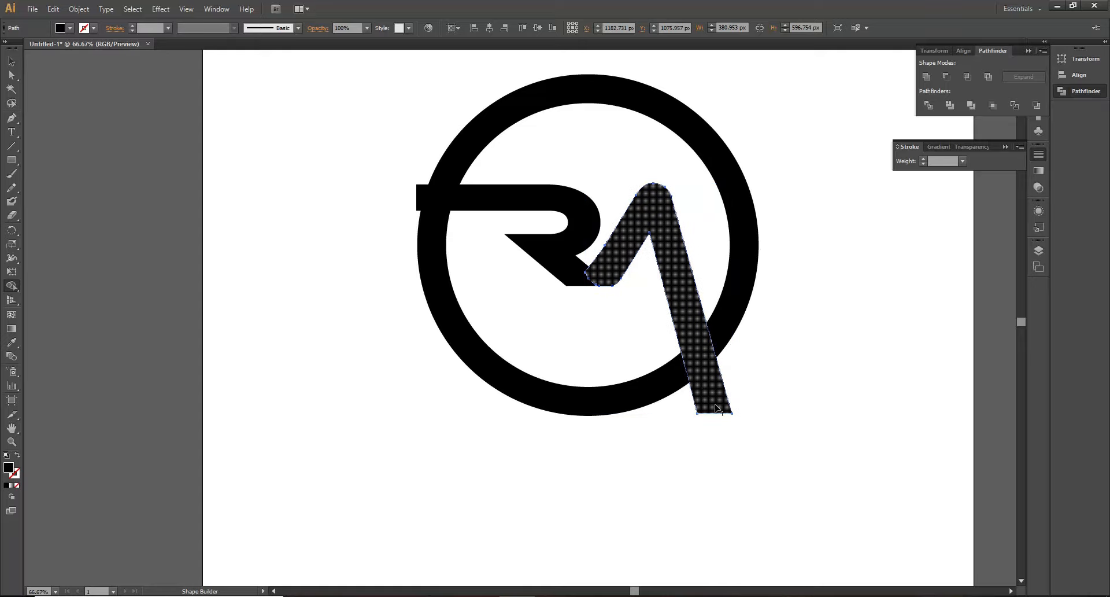
{"action": "left_click", "coordinate": [12, 61]}
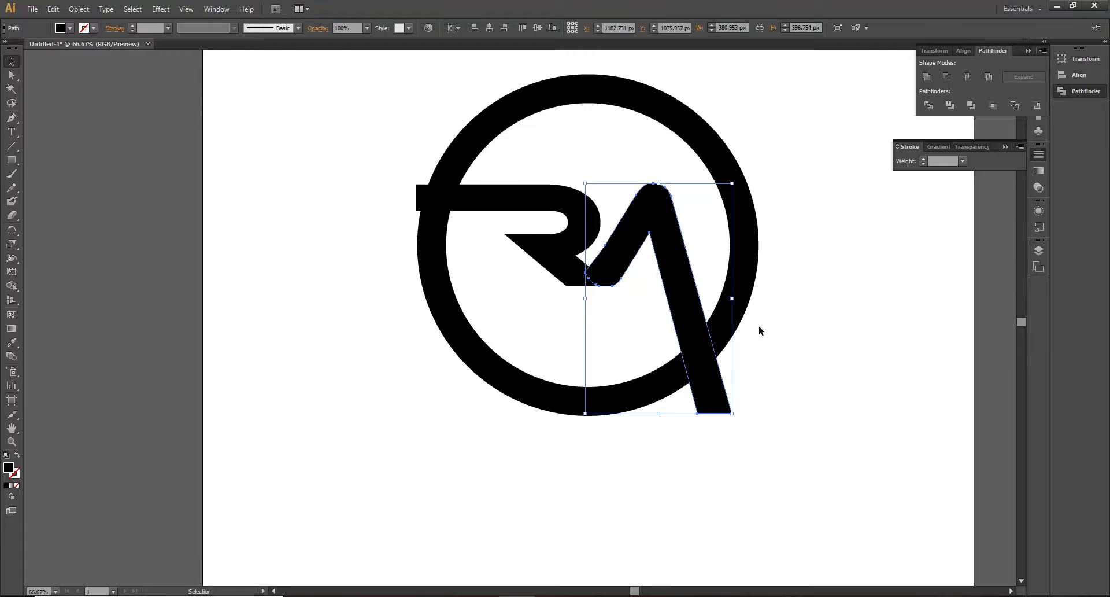
{"action": "left_click", "coordinate": [763, 310]}
{"action": "left_click", "coordinate": [699, 332]}
{"action": "left_click", "coordinate": [663, 408]}
{"action": "left_click", "coordinate": [688, 387]}
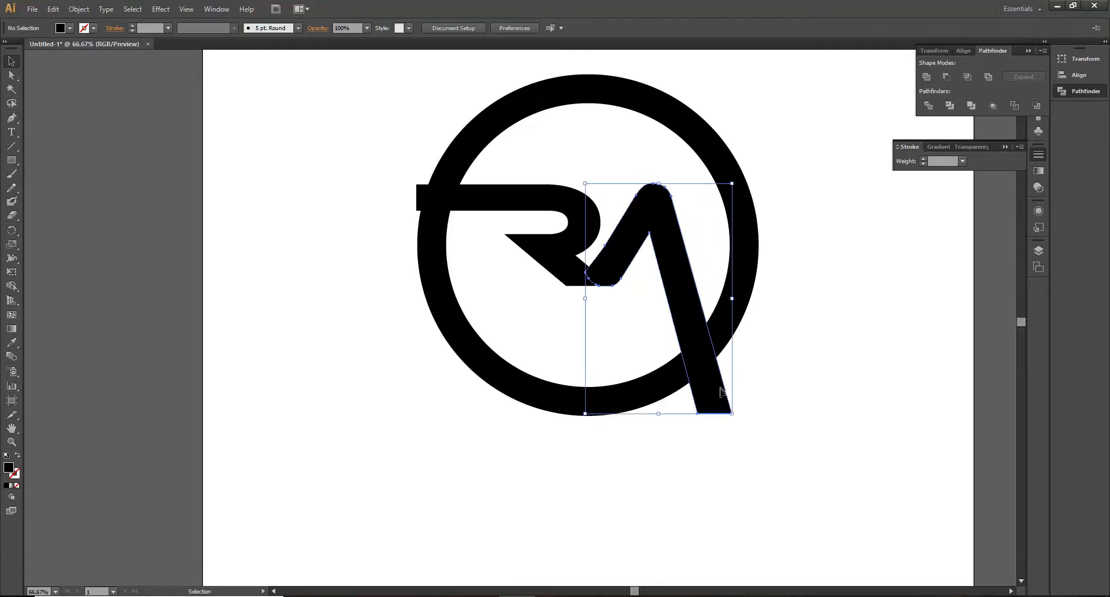
{"action": "left_click", "coordinate": [776, 398]}
{"action": "left_click", "coordinate": [733, 402]}
{"action": "left_click", "coordinate": [791, 373]}
{"action": "left_click", "coordinate": [489, 212]}
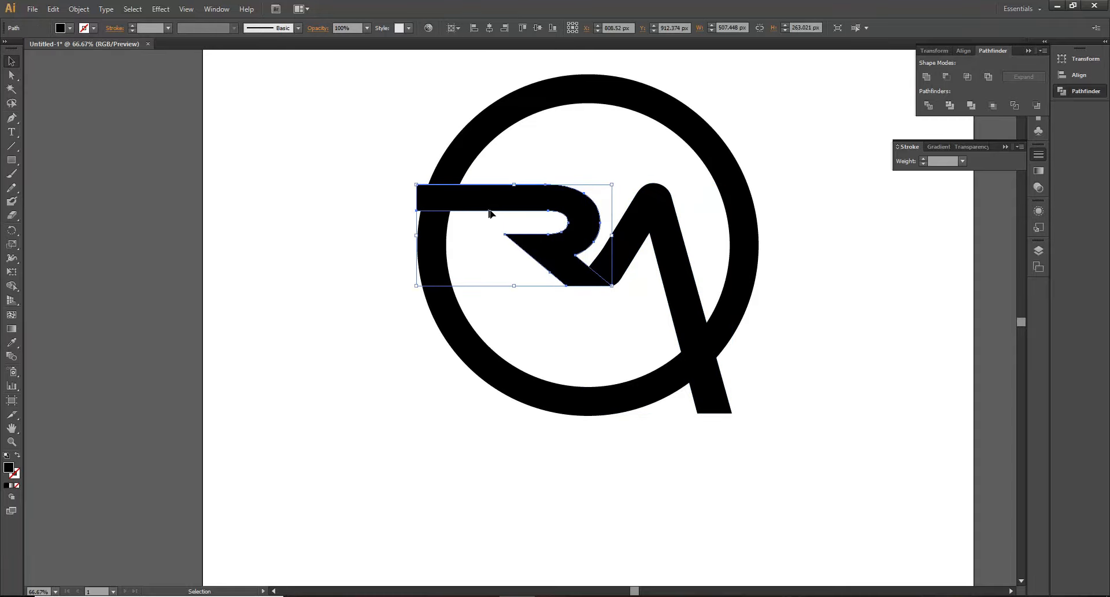
{"action": "left_click", "coordinate": [691, 291]}
{"action": "left_click", "coordinate": [565, 216], "text": "shift"}
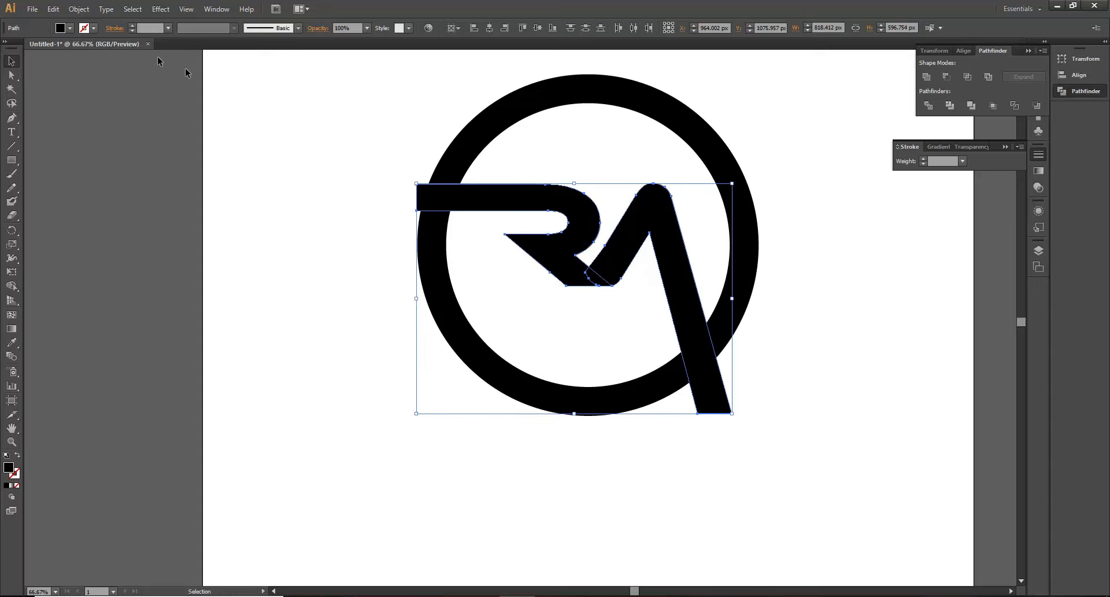
{"action": "left_click", "coordinate": [78, 10]}
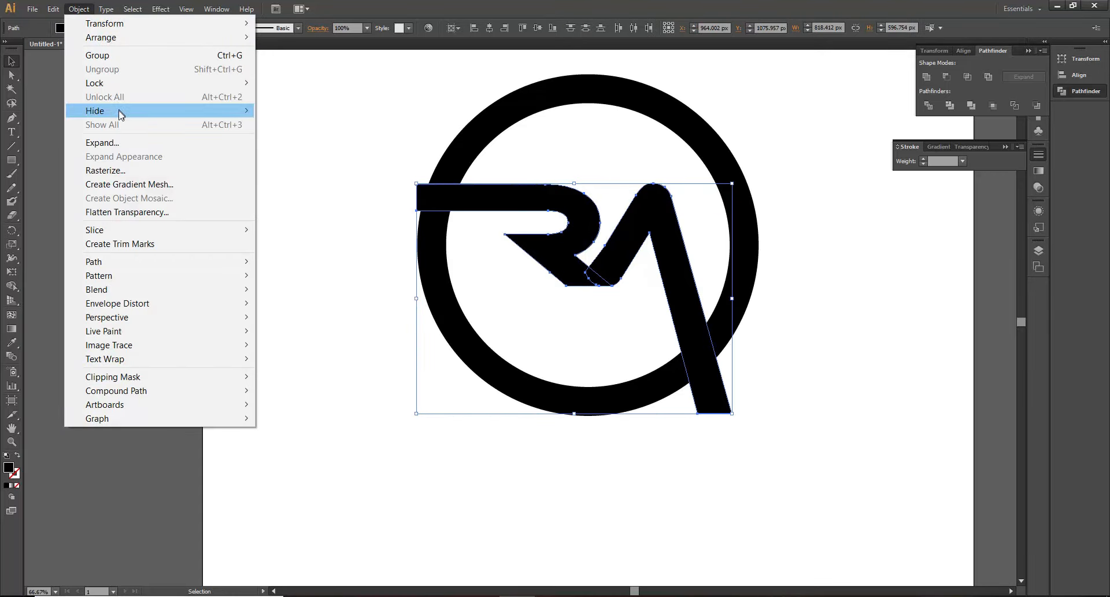
{"action": "left_click", "coordinate": [404, 223]}
- Try again to trim the M's leg past the ring using the Shape Builder, and undo the deletion
{"action": "left_click", "coordinate": [806, 371]}
{"action": "left_click", "coordinate": [717, 384]}
{"action": "left_click_drag", "start_coordinate": [734, 423], "coordinate": [716, 406]}
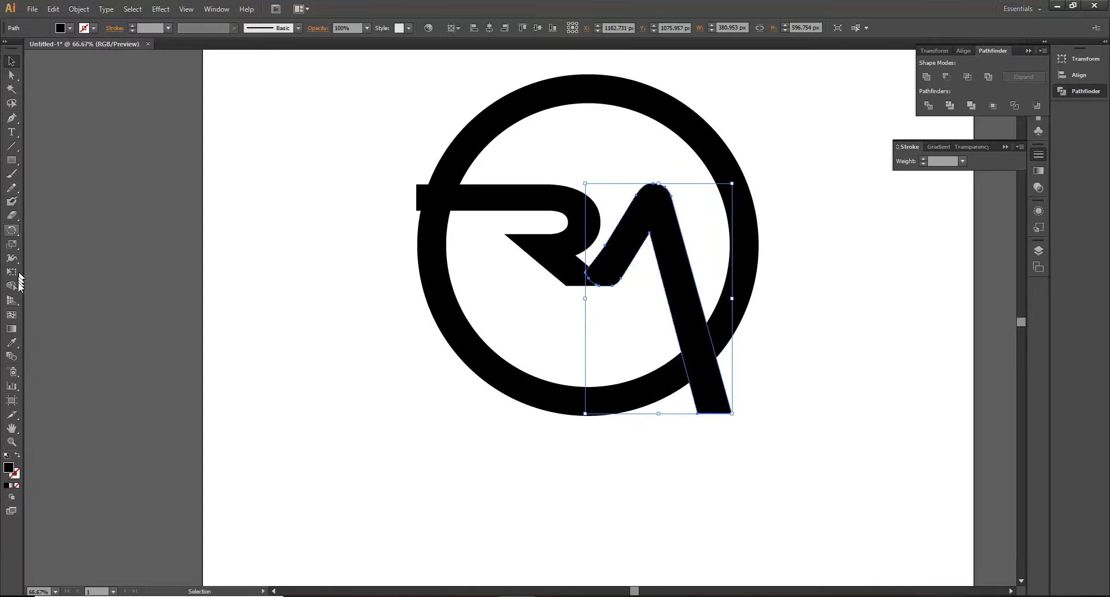
{"action": "left_click", "coordinate": [12, 286]}
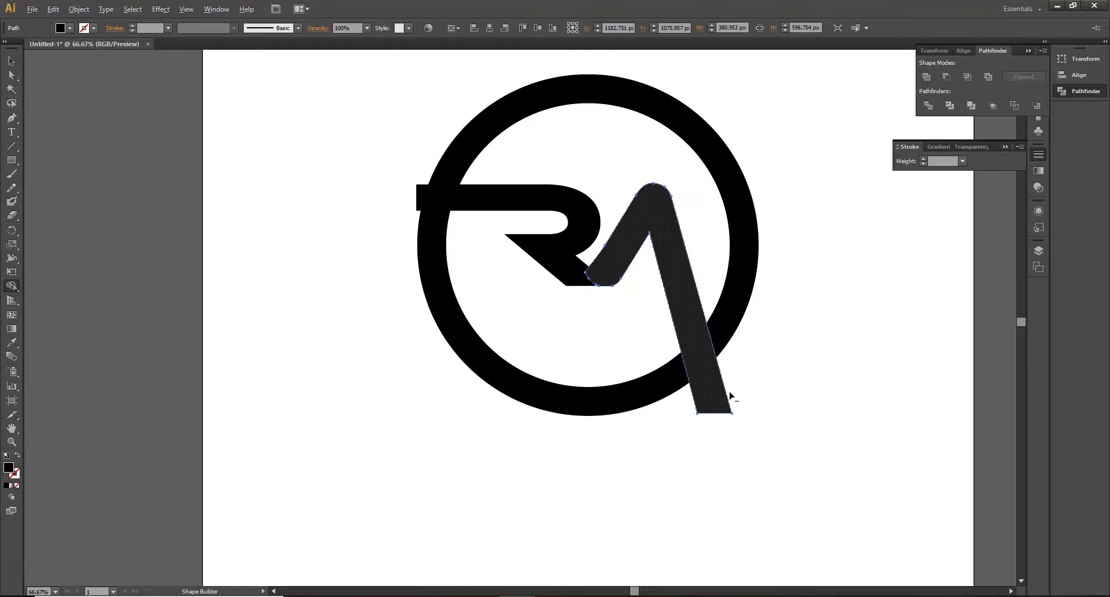
{"action": "mouse_move", "coordinate": [747, 392]}
{"action": "left_mouse_down"}
{"action": "mouse_move", "coordinate": [702, 438]}
{"action": "mouse_move", "coordinate": [630, 423]}
{"action": "left_mouse_up"}
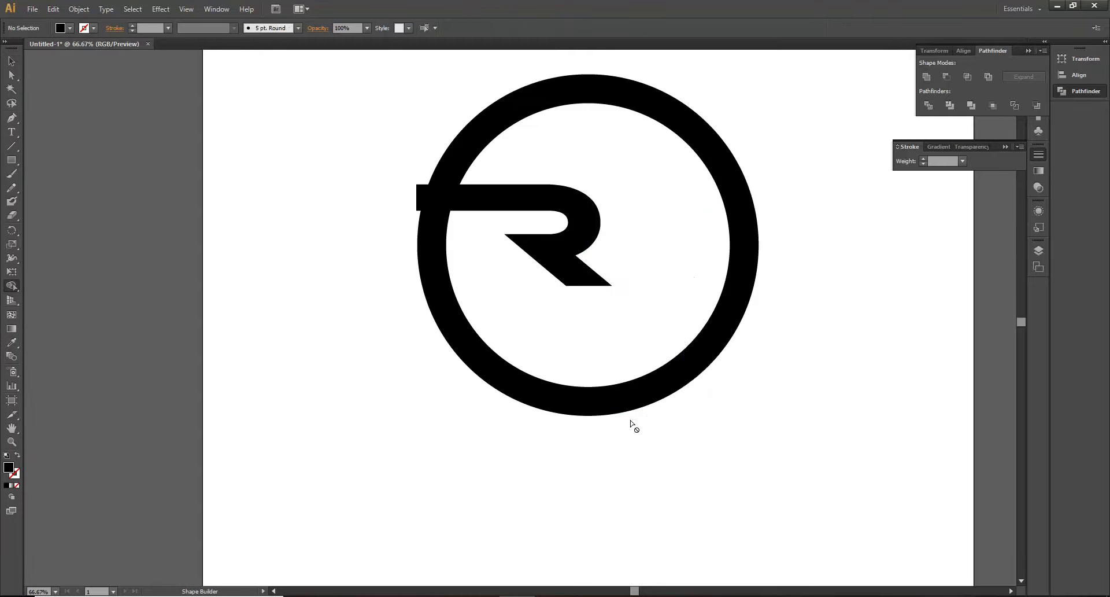
{"action": "key", "text": "ctrl+z"}
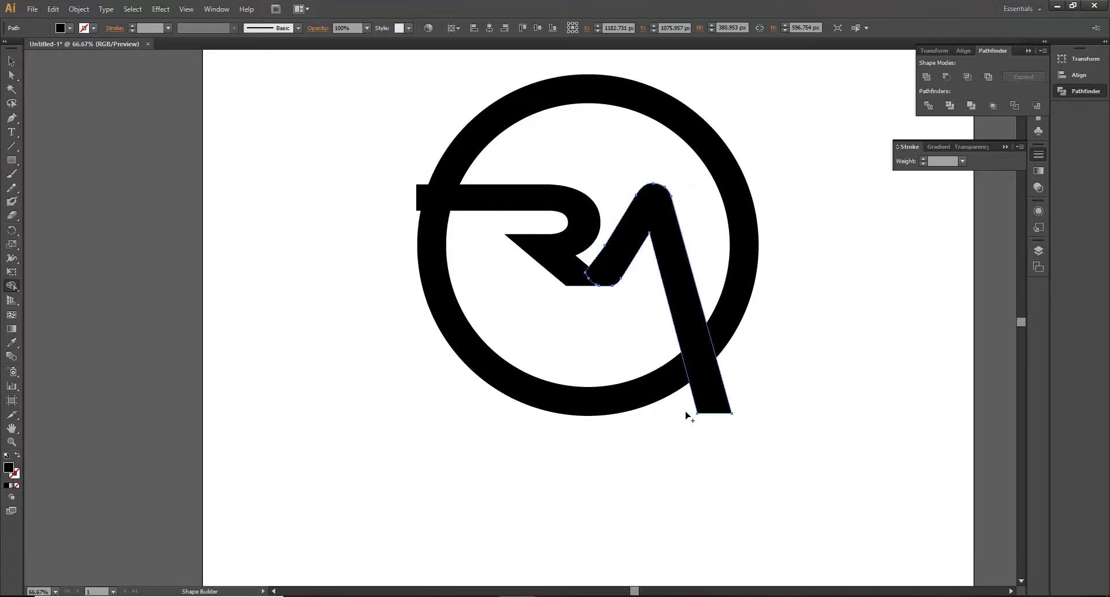
{"action": "key", "text": "v"}
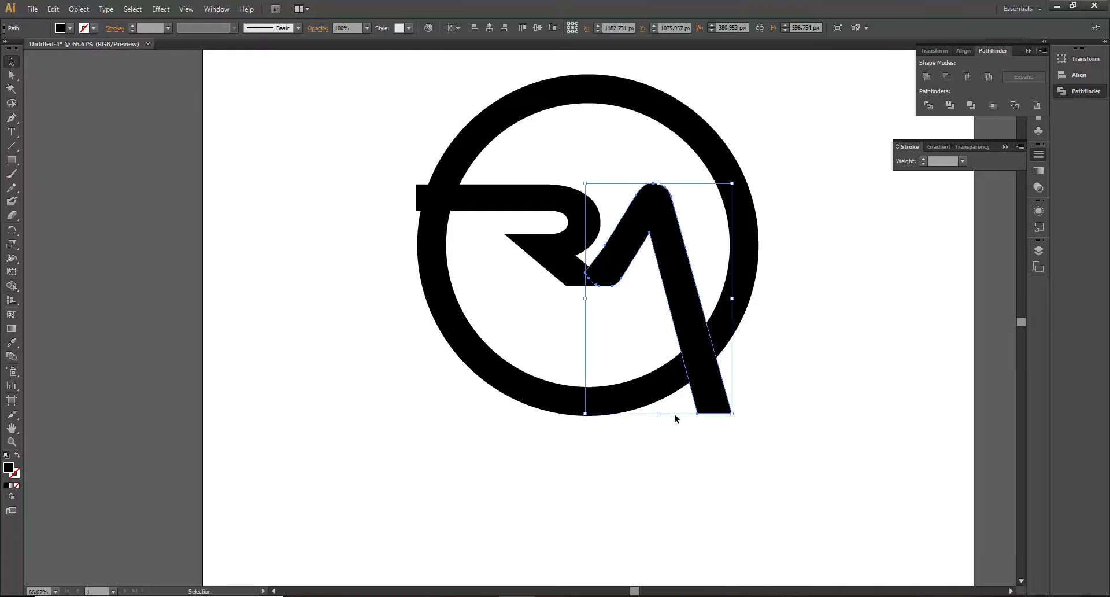
{"action": "left_click", "coordinate": [771, 416]}
{"action": "left_click", "coordinate": [712, 389]}
{"action": "left_click", "coordinate": [753, 376]}
{"action": "left_click", "coordinate": [716, 374]}
{"action": "left_click", "coordinate": [747, 367]}
{"action": "left_click", "coordinate": [708, 374]}
{"action": "left_click", "coordinate": [742, 305]}
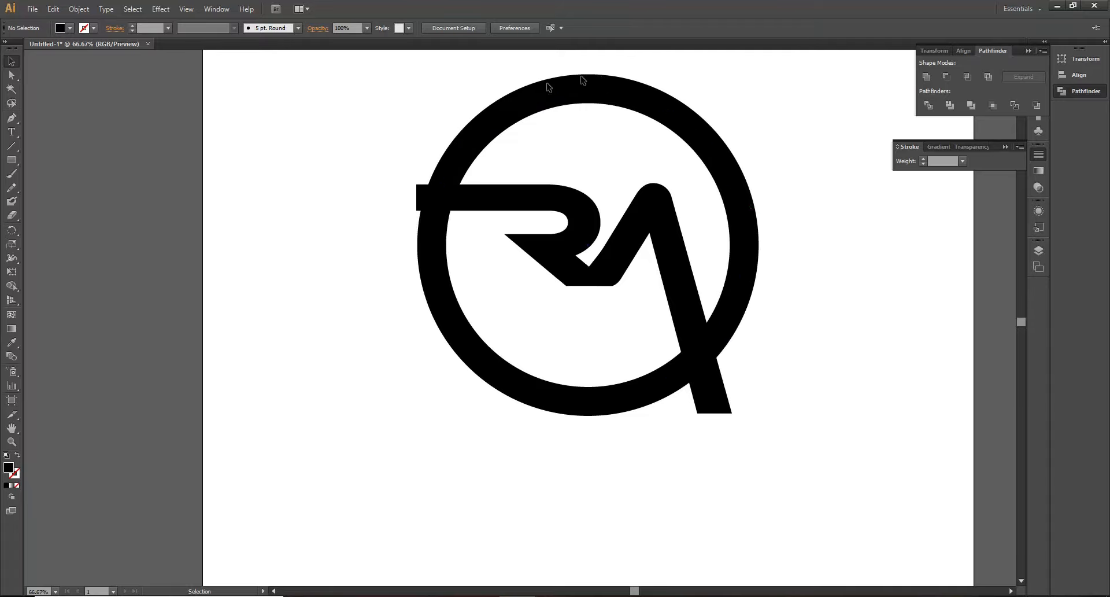
- Expand the ring's fill and stroke into an outlined shape
{"action": "left_click", "coordinate": [450, 176]}
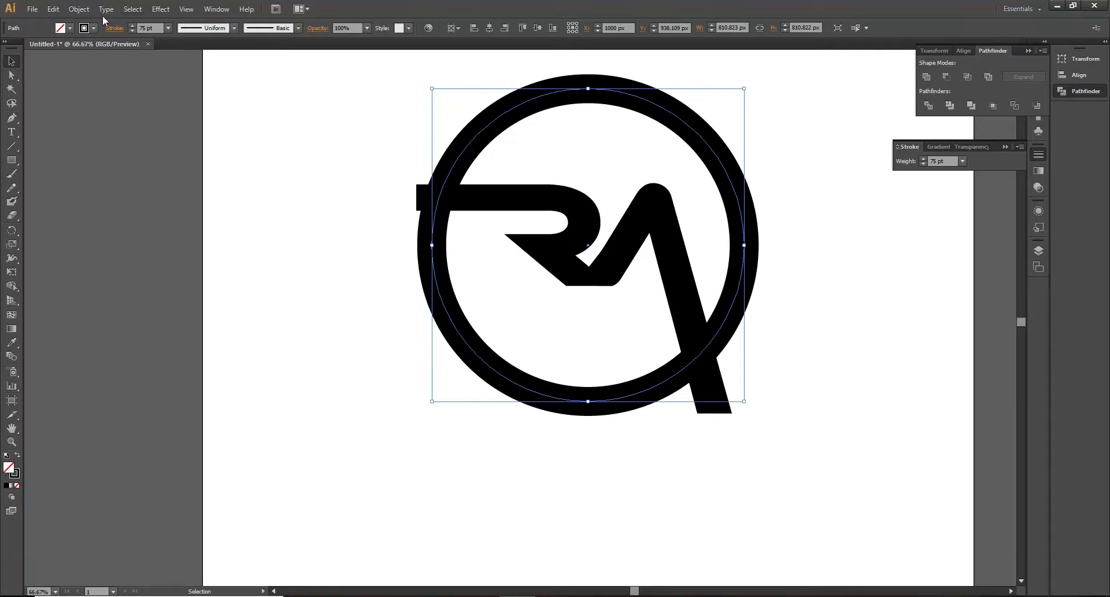
{"action": "left_click", "coordinate": [86, 11]}
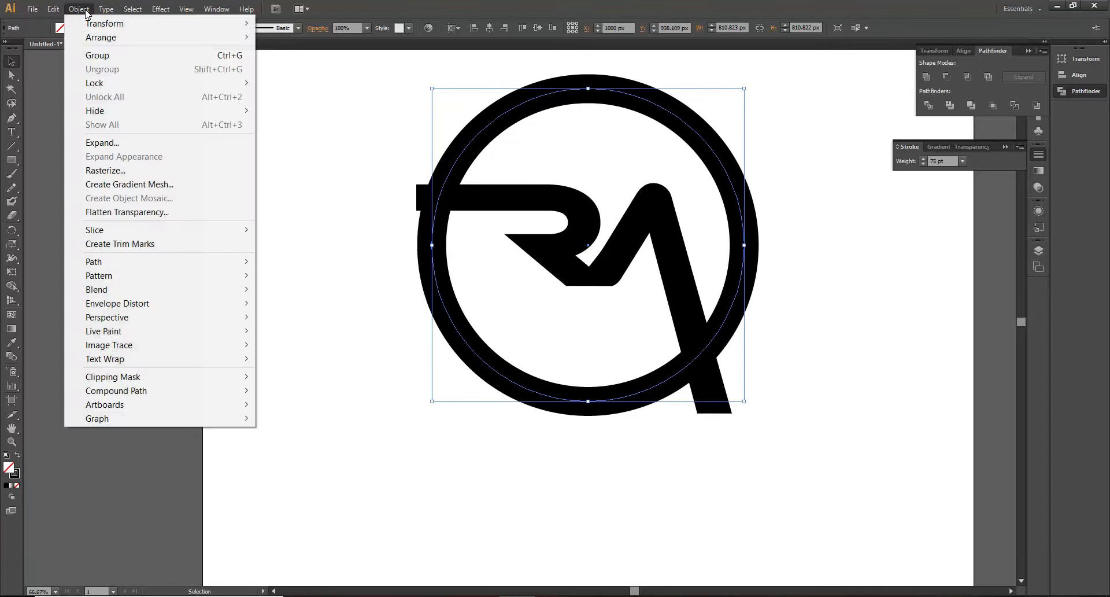
{"action": "left_click", "coordinate": [118, 144]}
{"action": "left_click", "coordinate": [529, 370]}
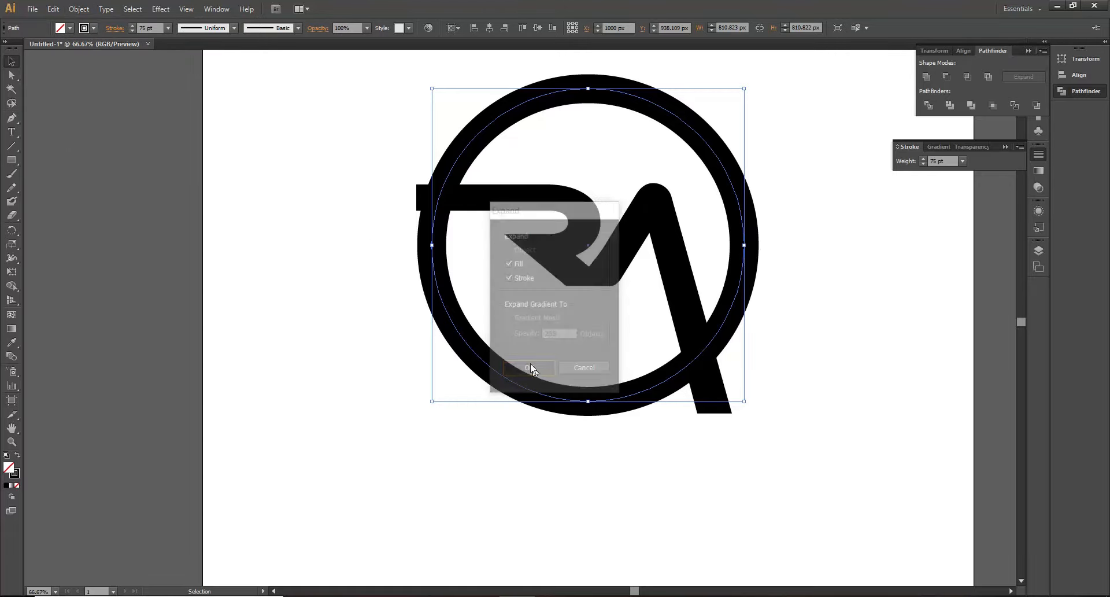
- Select the ring with both letters and trim off the parts of the R and M that protrude beyond the ring's outer edge
{"action": "left_click", "coordinate": [705, 377]}
{"action": "left_click", "coordinate": [665, 382]}
{"action": "left_click", "coordinate": [719, 384]}
{"action": "left_click", "coordinate": [779, 373]}
{"action": "left_click", "coordinate": [718, 323]}
{"action": "left_click", "coordinate": [513, 421]}
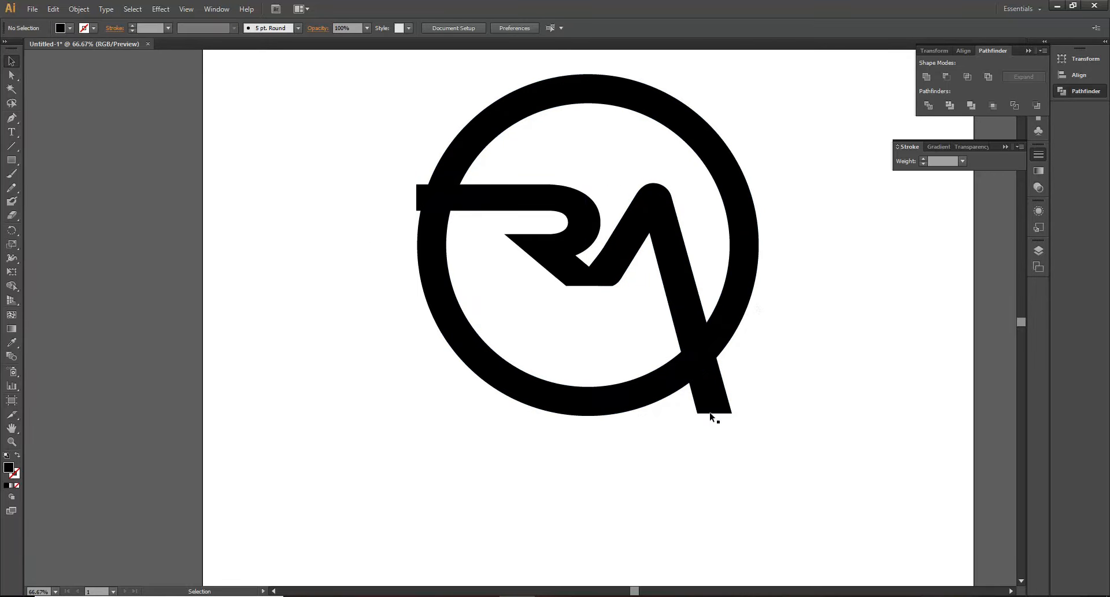
{"action": "left_click_drag", "start_coordinate": [824, 359], "coordinate": [512, 453]}
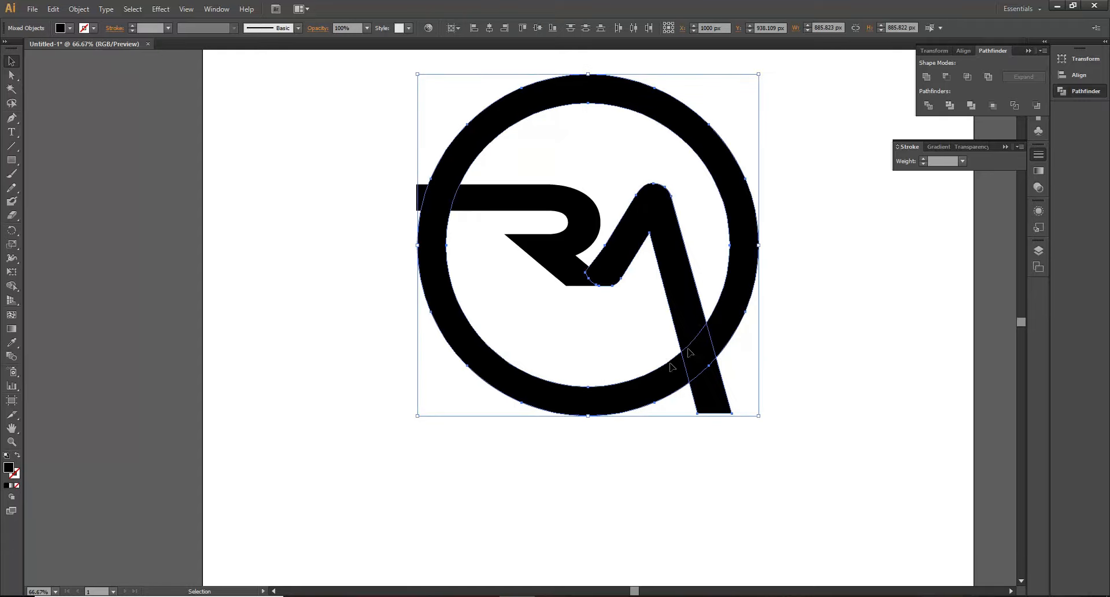
{"action": "left_click_drag", "start_coordinate": [860, 220], "coordinate": [388, 416]}
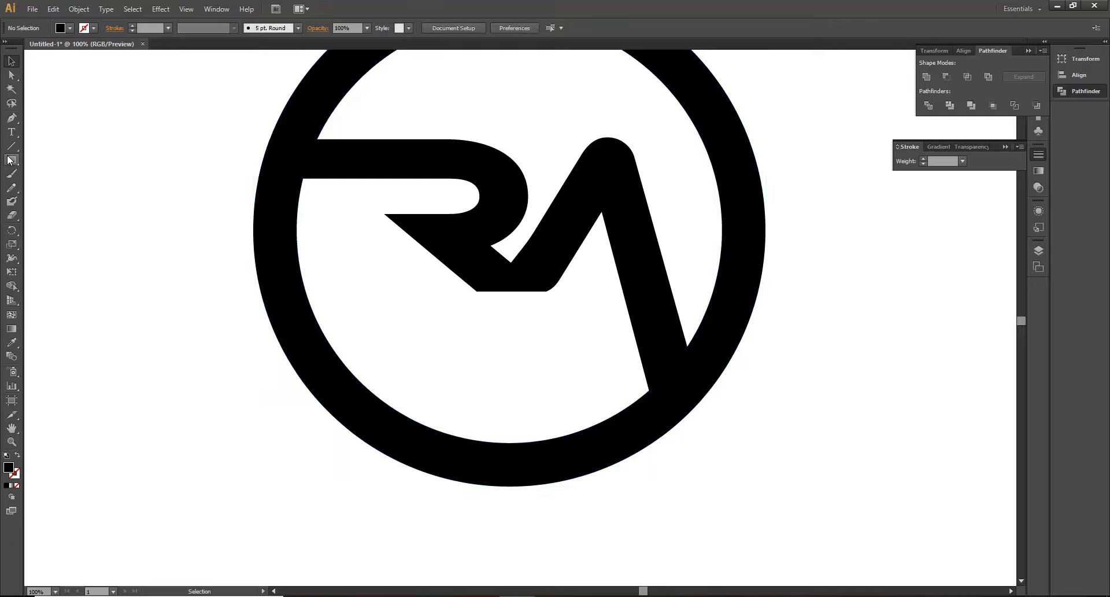
- Draw a rectangle about 185 × 29 px across the ring just below the R's bar, and place a copy inside the ring beside the M's leg
{"action": "left_click", "coordinate": [11, 160]}
{"action": "left_click_drag", "start_coordinate": [317, 178], "coordinate": [210, 196]}
{"action": "left_click", "coordinate": [11, 61]}
{"action": "left_click_drag", "start_coordinate": [279, 195], "coordinate": [585, 373]}
- Subtract the thin rectangle below the R's bar from the ring to cut a gap
{"action": "left_click", "coordinate": [293, 189]}
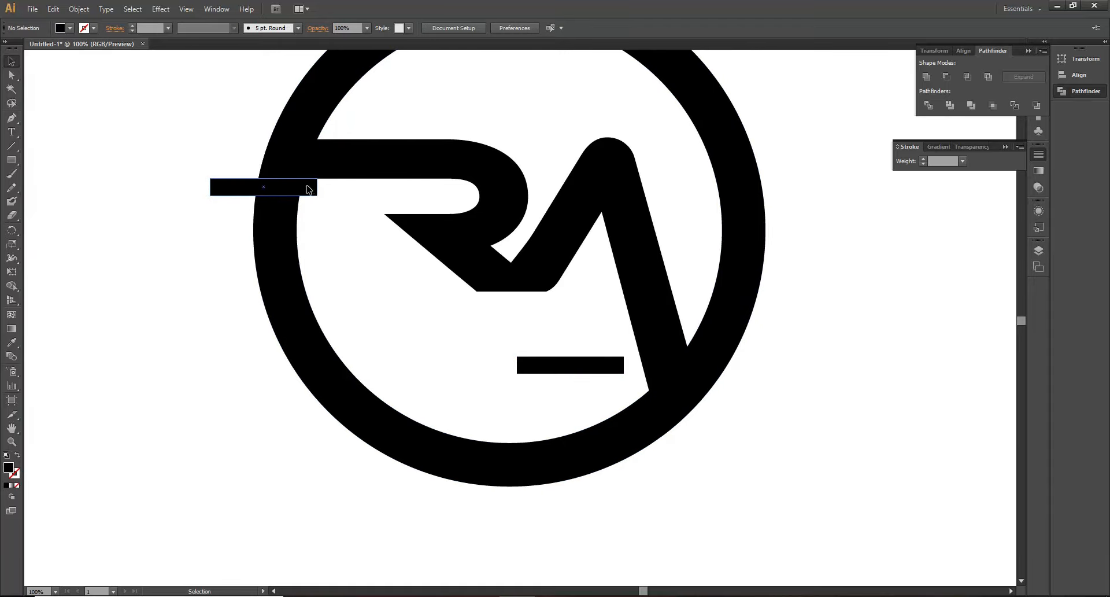
{"action": "left_click", "coordinate": [292, 257], "text": "shift"}
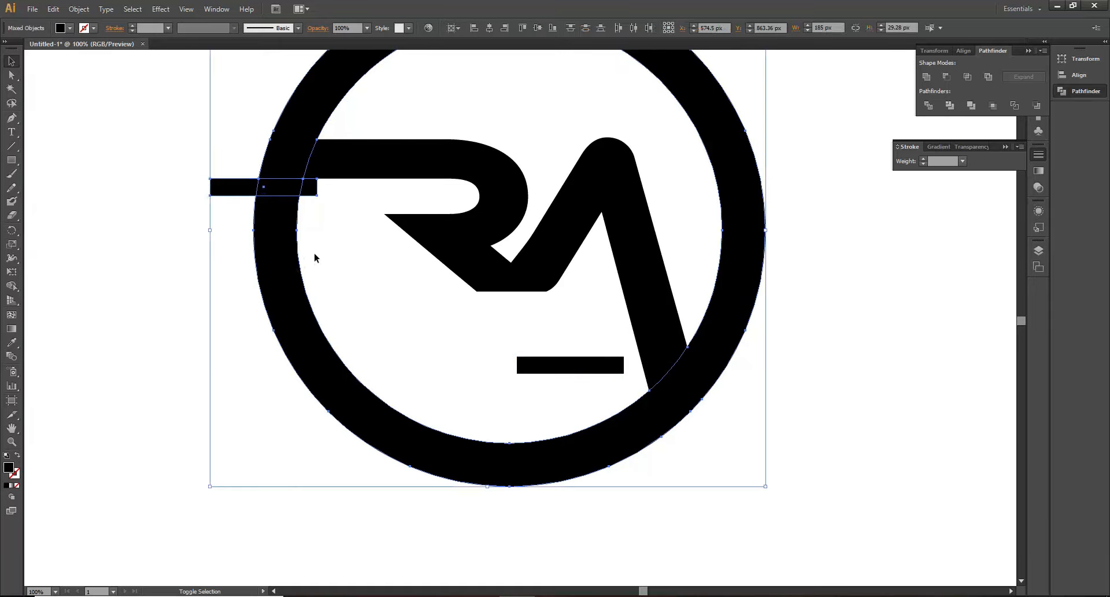
{"action": "left_click", "coordinate": [947, 77]}
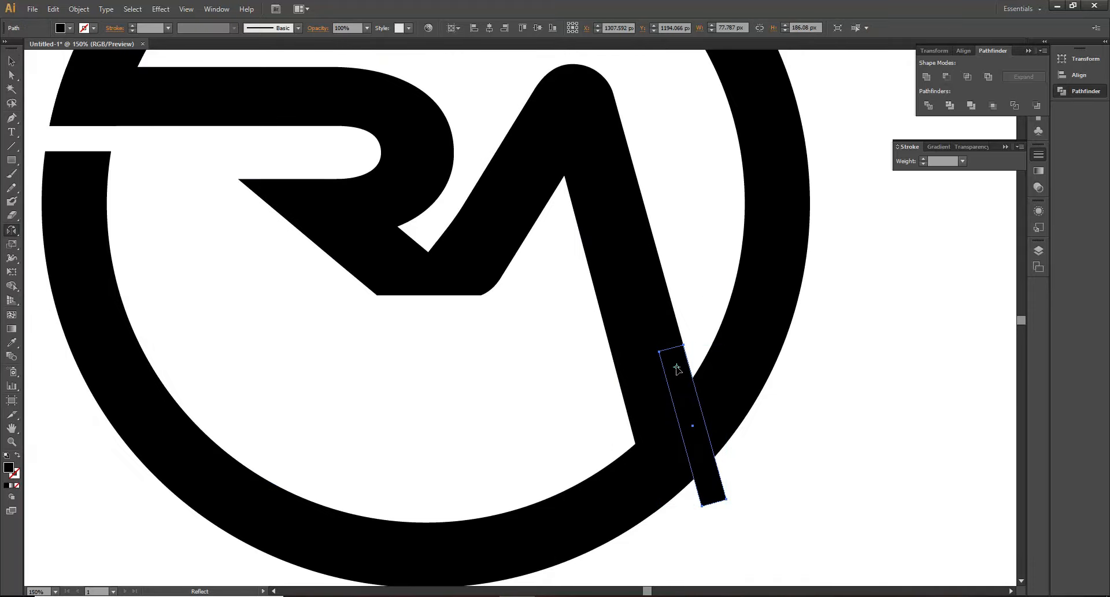
- Move the tilted strip across the ring so its edge lies flush against the outer side of the M's leg
{"action": "key", "text": "v"}
{"action": "key", "text": "a"}
{"action": "left_click", "coordinate": [659, 352]}
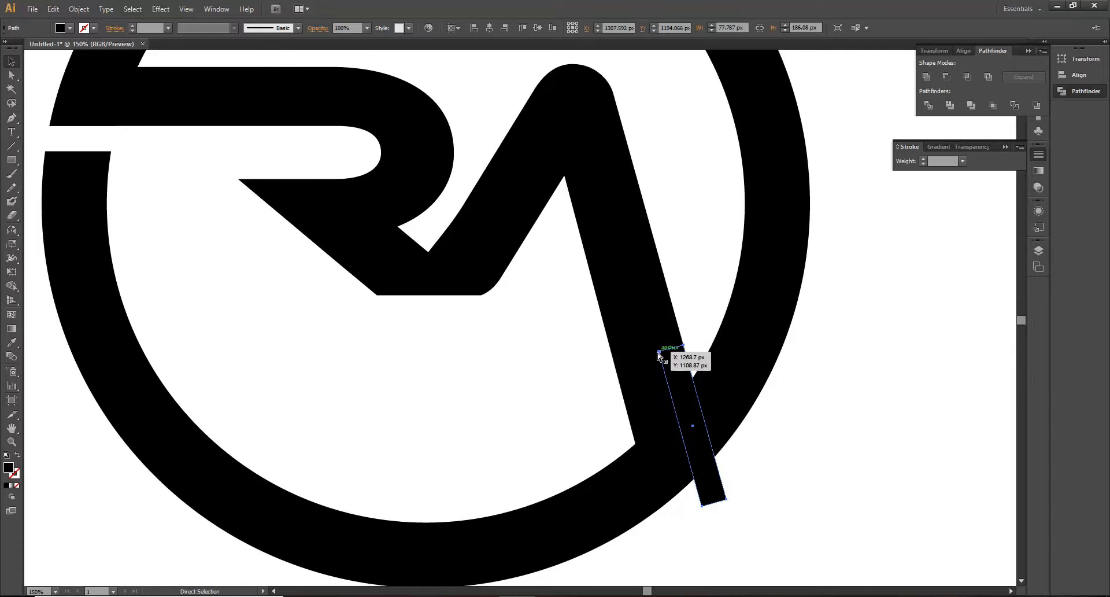
{"action": "left_click_drag", "start_coordinate": [660, 353], "coordinate": [690, 370]}
{"action": "left_click", "coordinate": [752, 414]}
{"action": "left_click", "coordinate": [711, 386]}
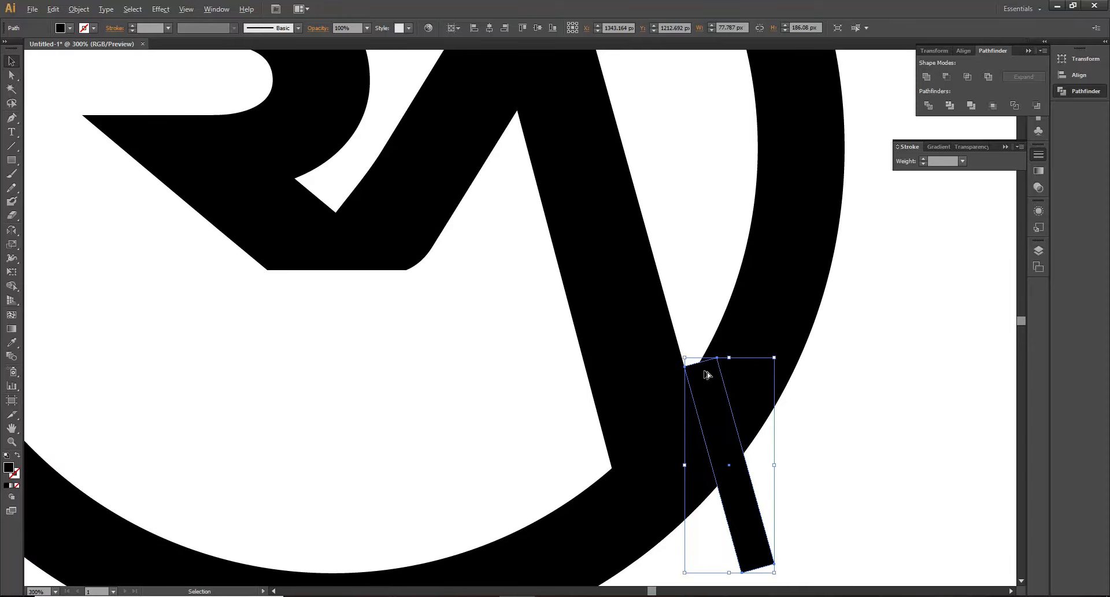
{"action": "scroll", "coordinate": [706, 372], "scroll_direction": "up", "scroll_amount": 2}
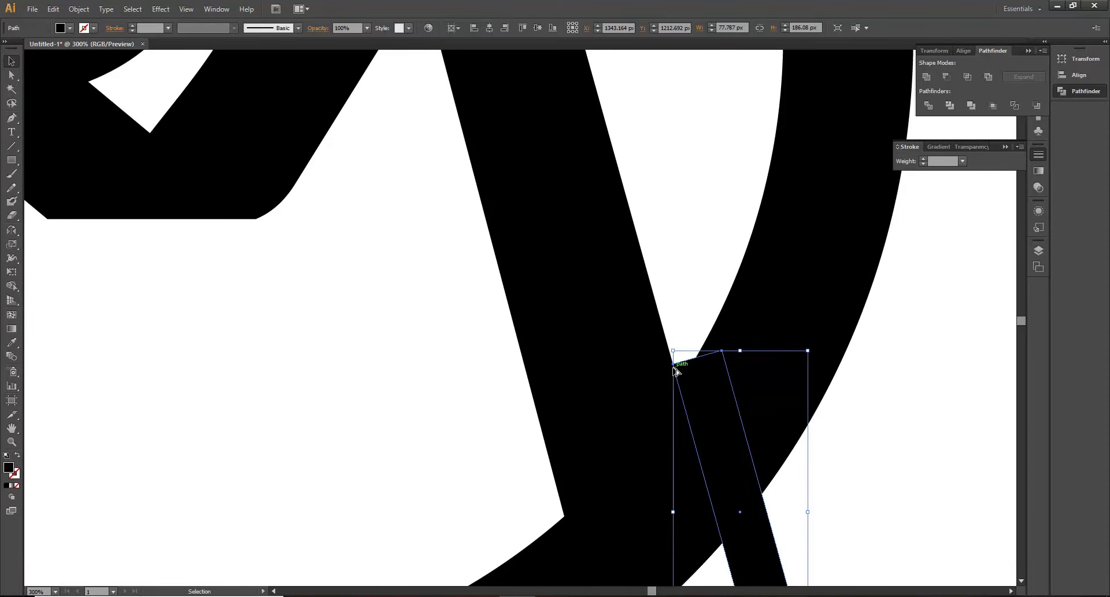
{"action": "left_click_drag", "start_coordinate": [676, 365], "coordinate": [664, 334]}
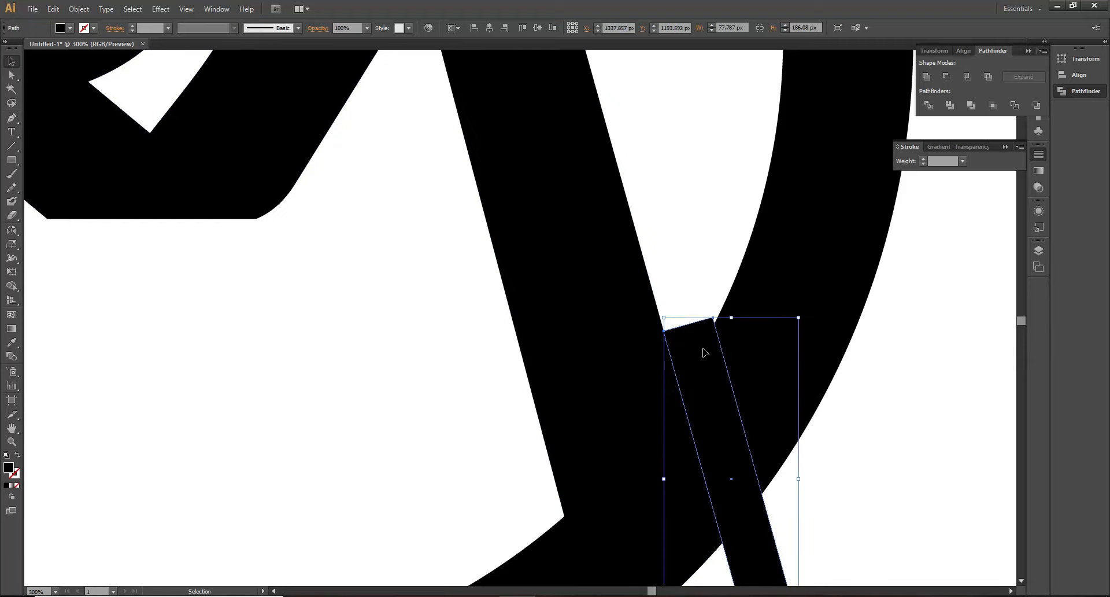
{"action": "scroll", "coordinate": [702, 357], "scroll_direction": "down", "scroll_amount": 2}
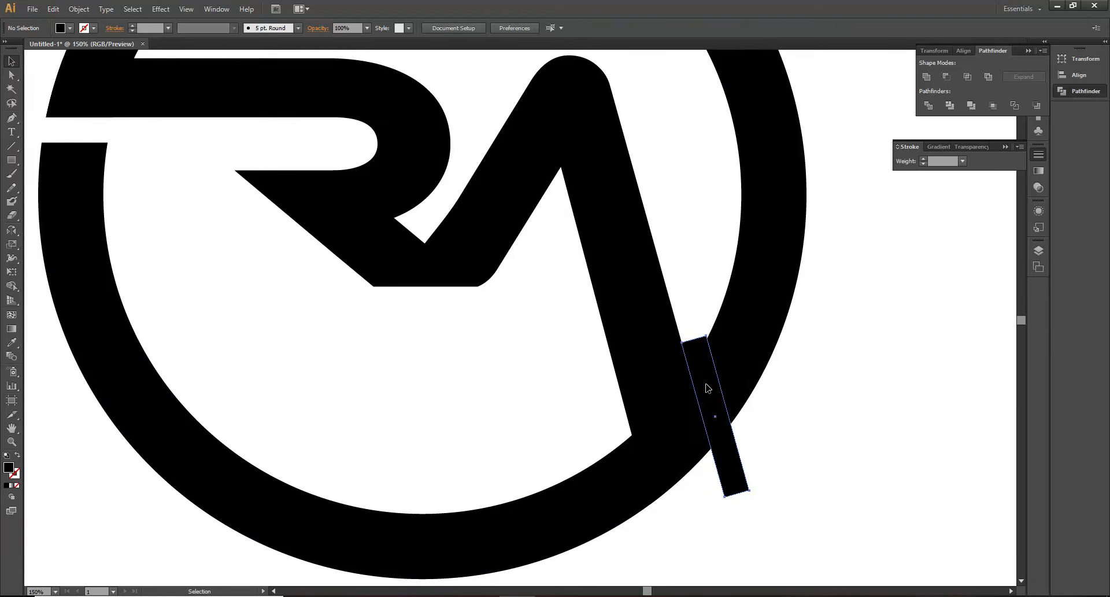
- Subtract the tilted strip from the ring to cut a gap beside the M's leg
{"action": "left_click", "coordinate": [766, 320], "text": "shift"}
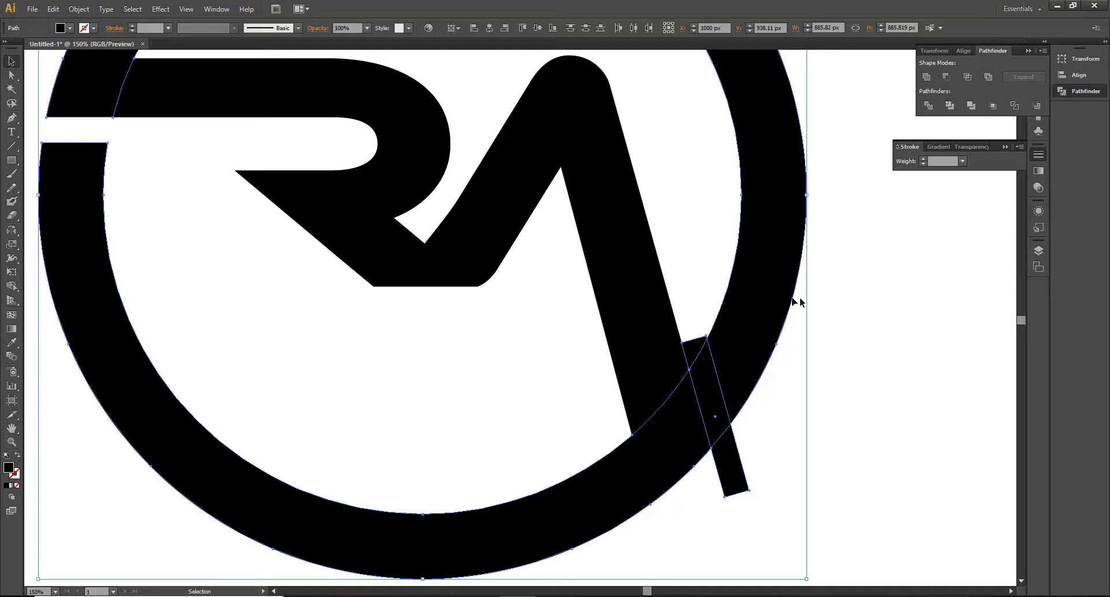
{"action": "left_click", "coordinate": [945, 76]}
{"action": "left_click", "coordinate": [719, 366]}
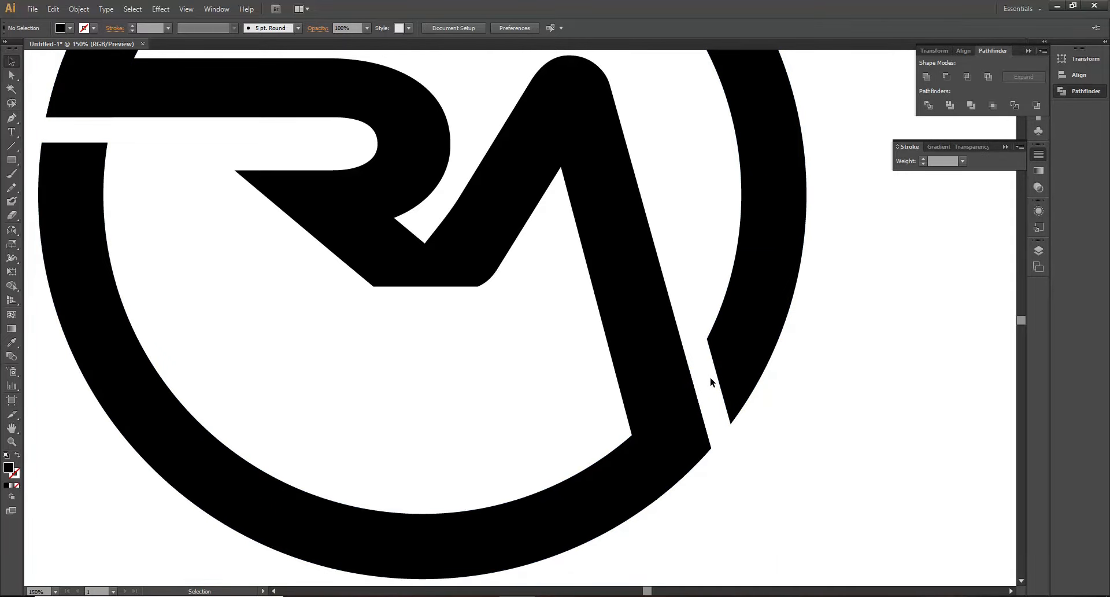
{"action": "scroll", "coordinate": [710, 376], "scroll_direction": "down", "scroll_amount": 3}
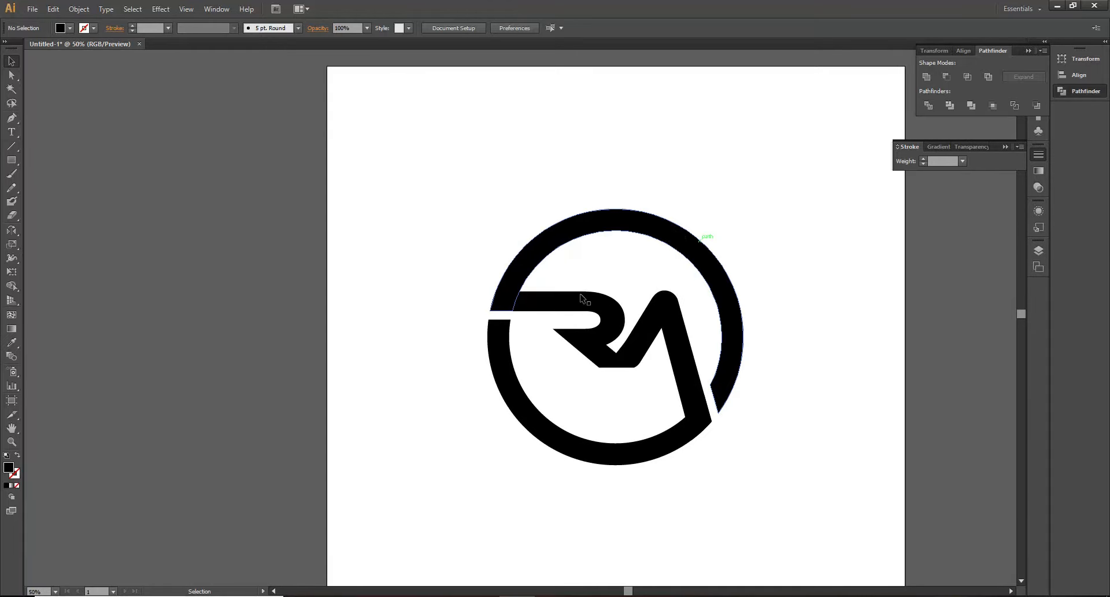
- Ungroup the separated ring so its upper and lower arcs become independent shapes
{"action": "left_click", "coordinate": [570, 239]}
{"action": "left_click", "coordinate": [79, 9]}
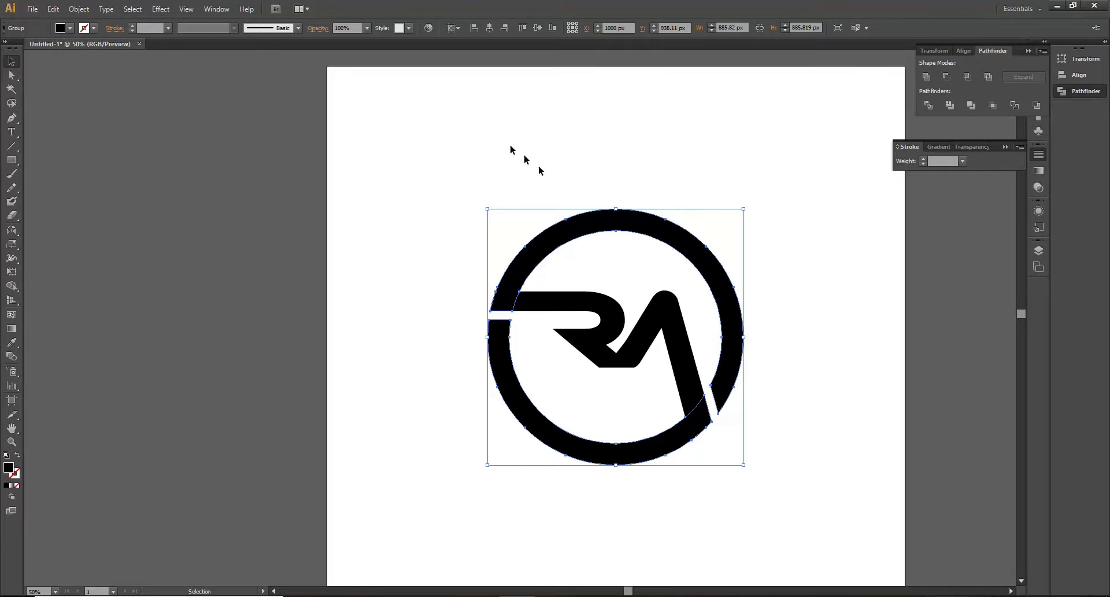
{"action": "key", "text": "a"}
{"action": "left_click", "coordinate": [565, 218]}
{"action": "key", "text": "v"}
{"action": "left_click", "coordinate": [461, 183]}
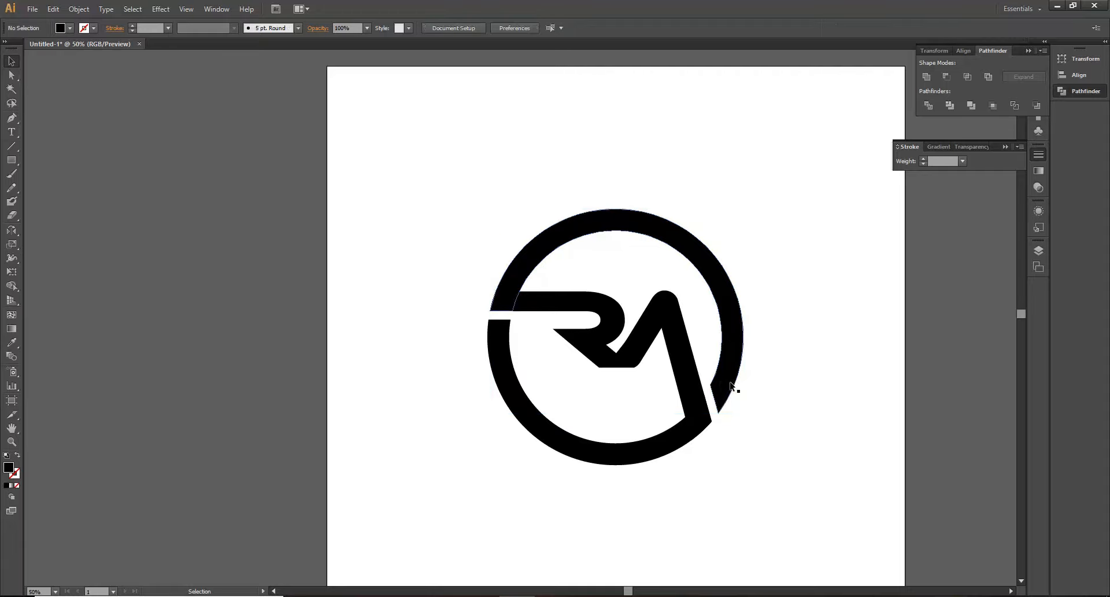
- Try uniting the letters with the upper ring arc, and undo the union
{"action": "left_click", "coordinate": [672, 335]}
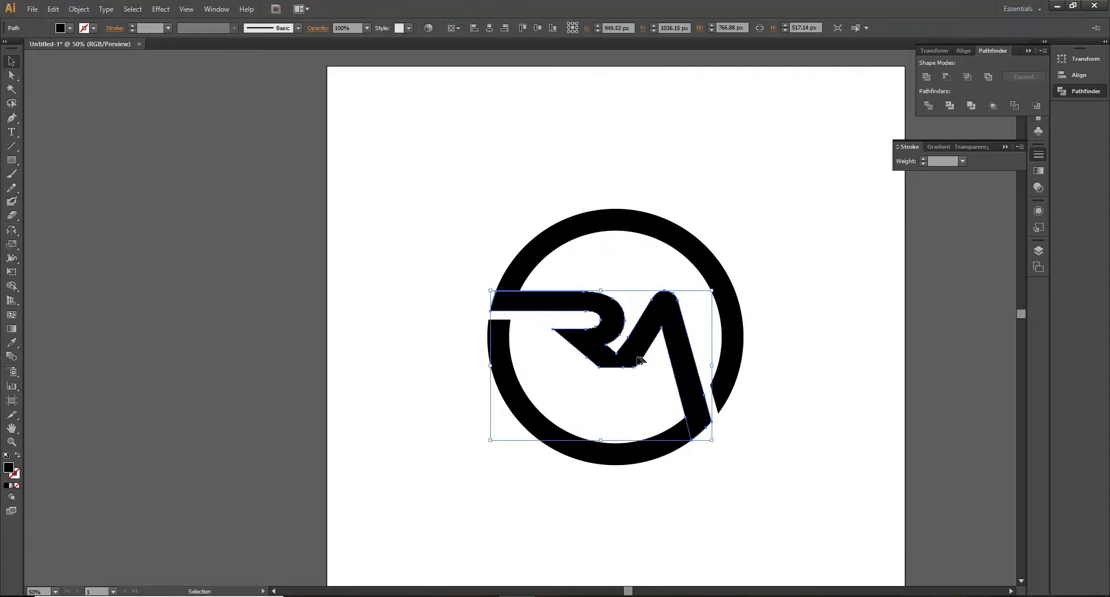
{"action": "left_click", "coordinate": [622, 397]}
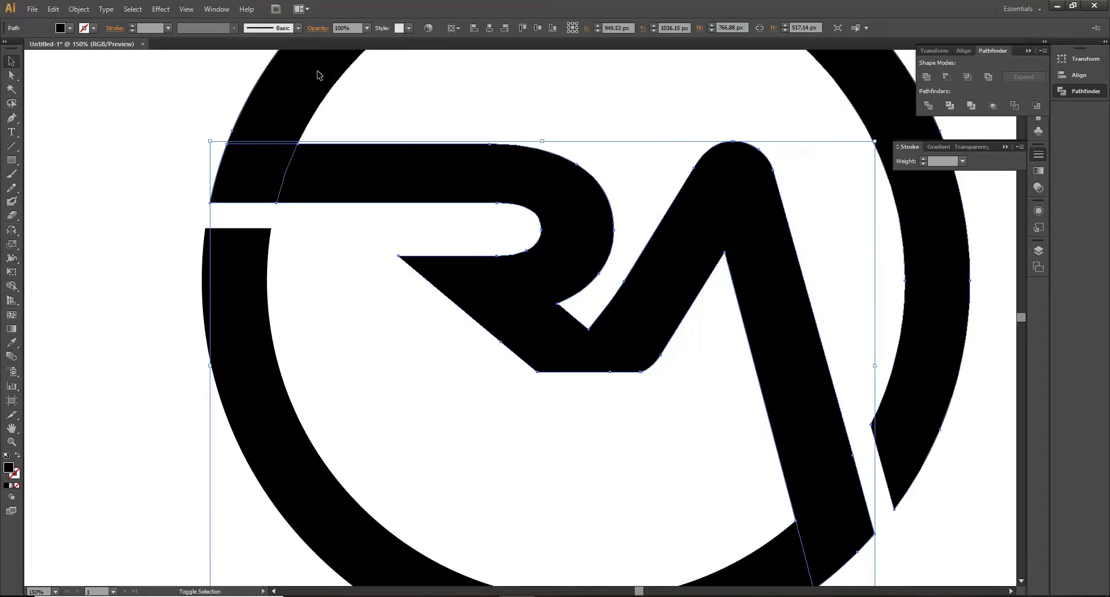
{"action": "left_click", "coordinate": [316, 69], "text": "shift"}
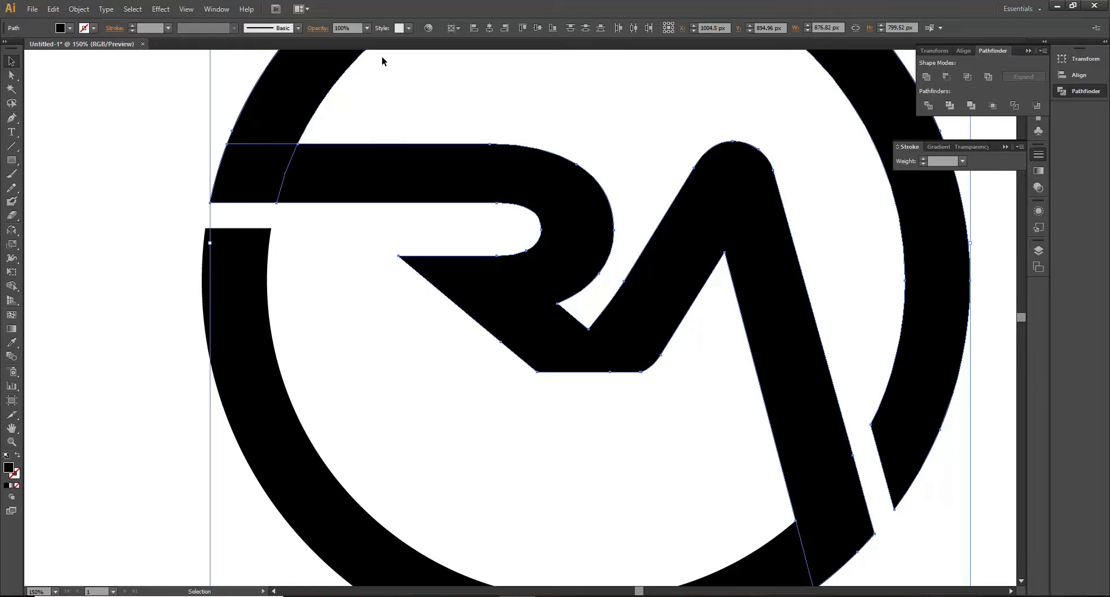
{"action": "left_click", "coordinate": [928, 78]}
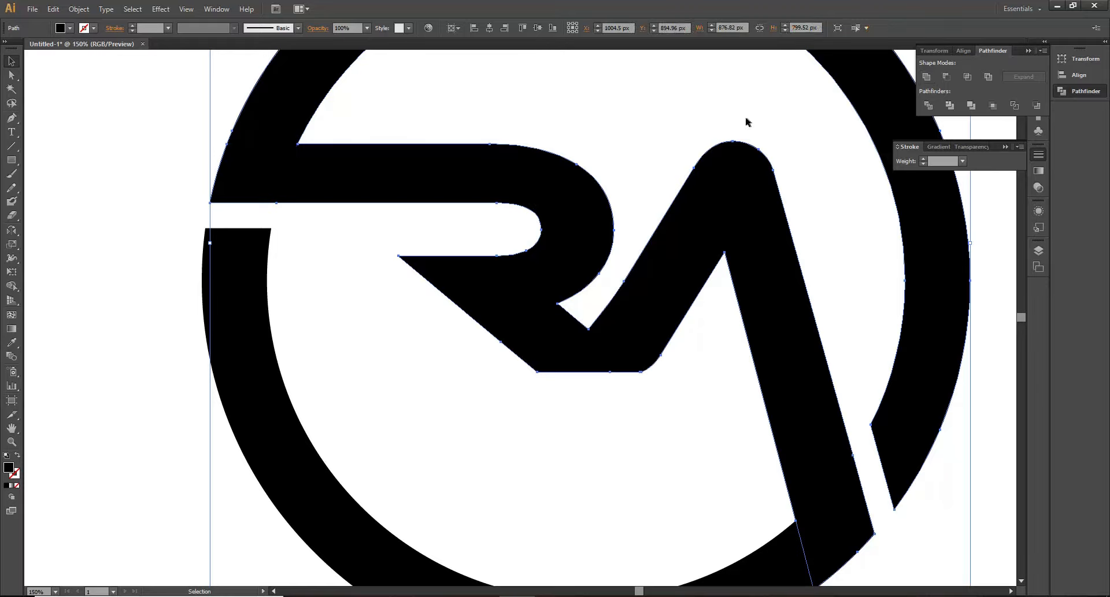
{"action": "left_click", "coordinate": [520, 224]}
{"action": "left_click", "coordinate": [531, 191]}
{"action": "left_click", "coordinate": [547, 105]}
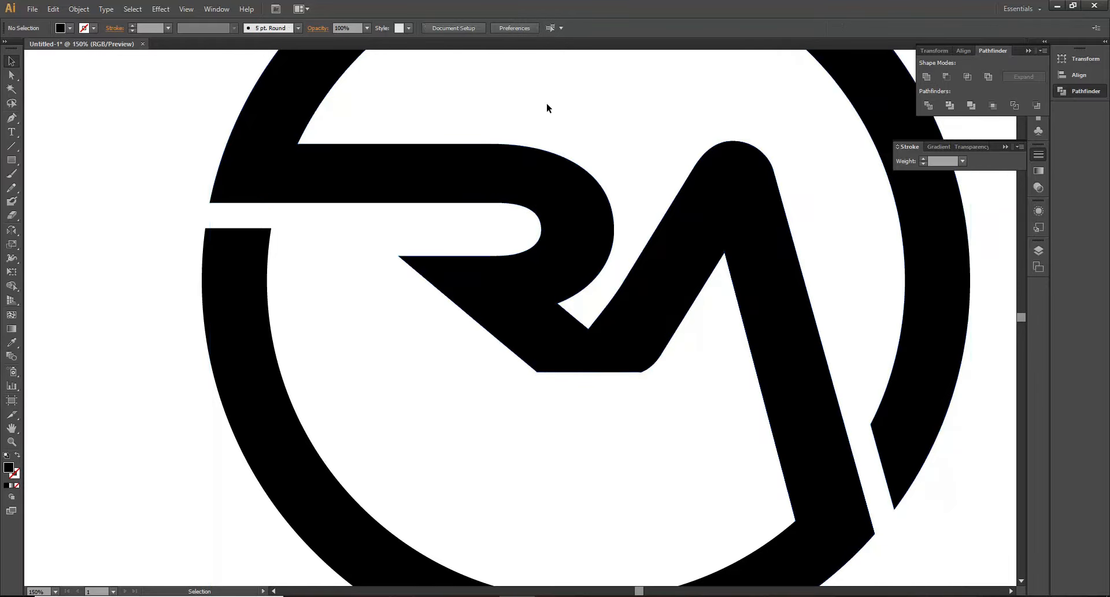
{"action": "left_click", "coordinate": [410, 168]}
{"action": "key", "text": "ctrl+z"}
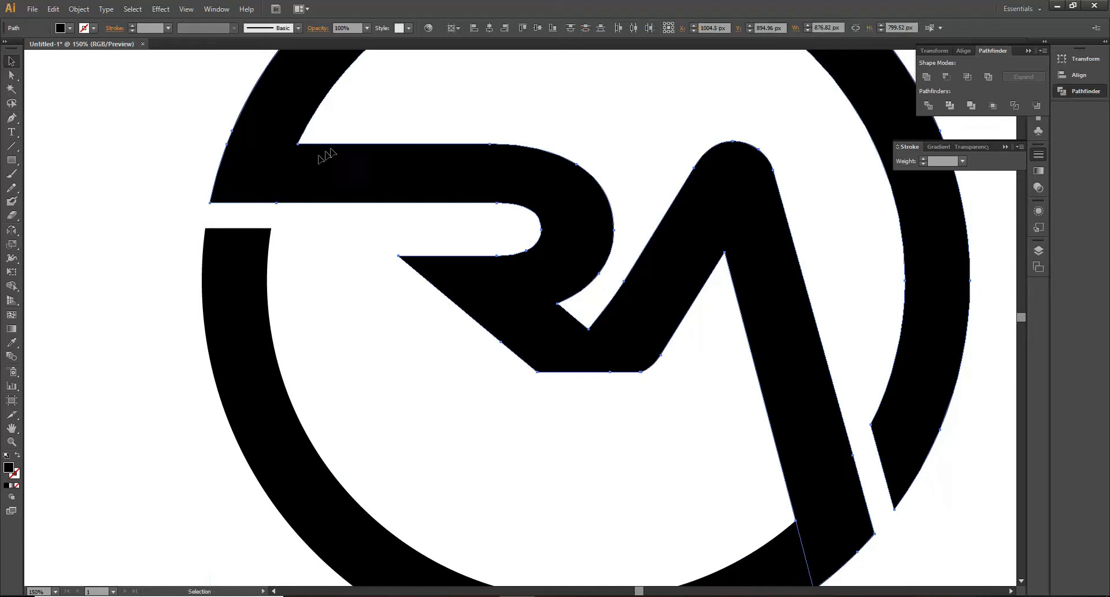
- Fill the upper ring arc and the R with the red swatch
{"action": "left_click", "coordinate": [386, 114]}
{"action": "left_click", "coordinate": [302, 161]}
{"action": "left_click", "coordinate": [305, 112]}
{"action": "left_click", "coordinate": [298, 106]}
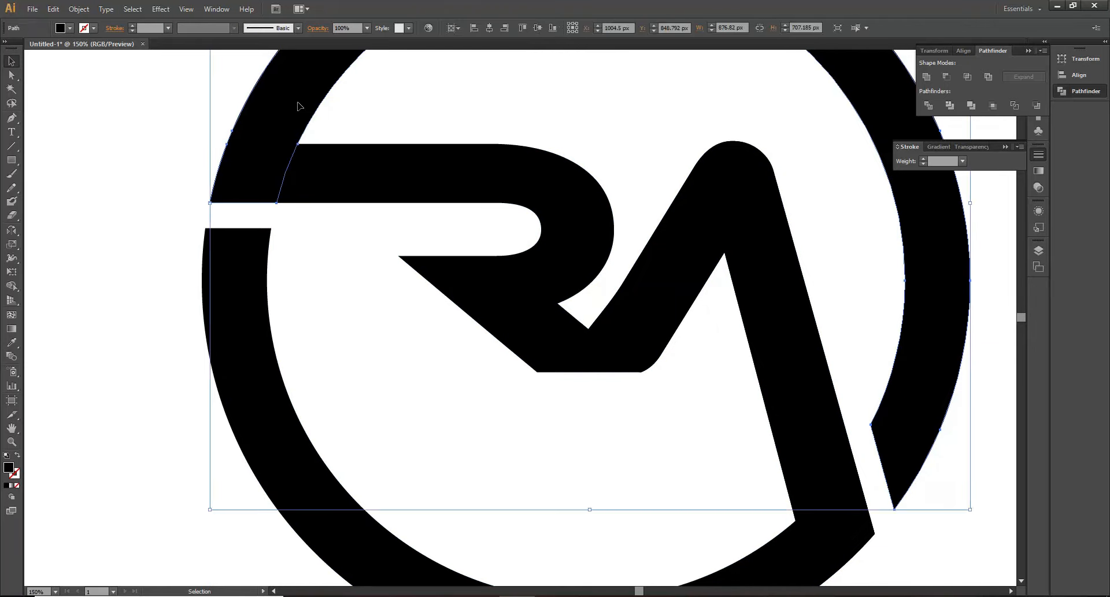
{"action": "double_click", "coordinate": [8, 469]}
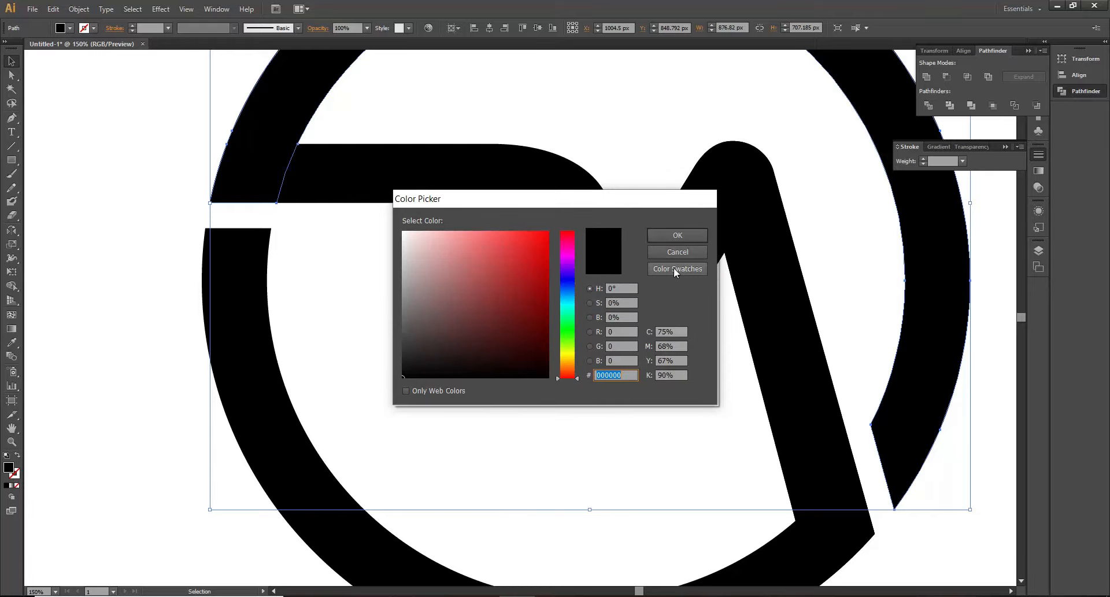
{"action": "left_click", "coordinate": [677, 252]}
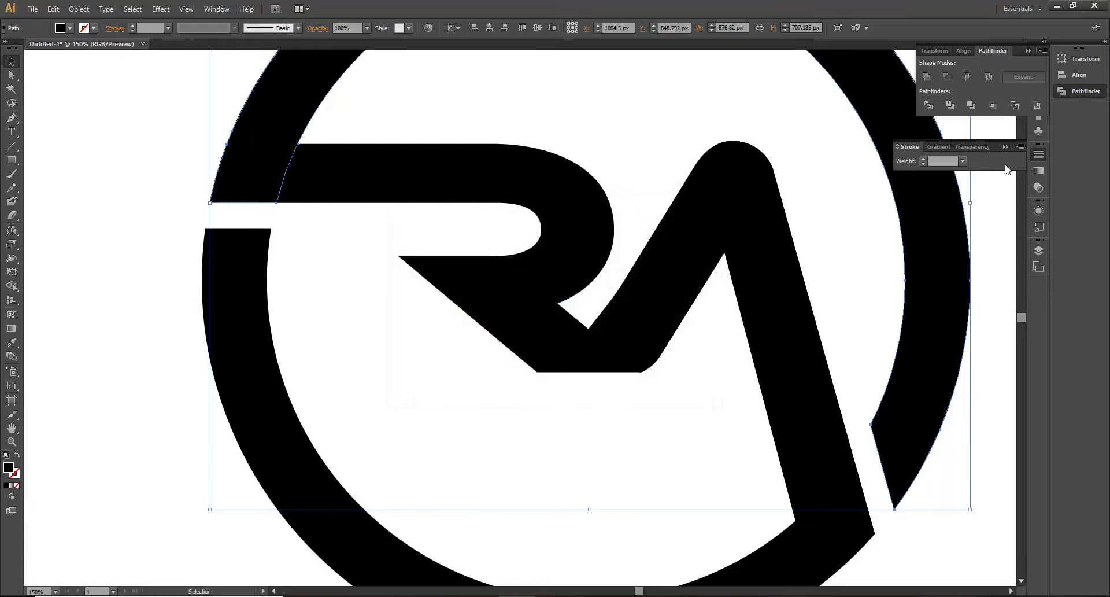
{"action": "left_click", "coordinate": [1040, 123]}
{"action": "left_click", "coordinate": [1029, 51]}
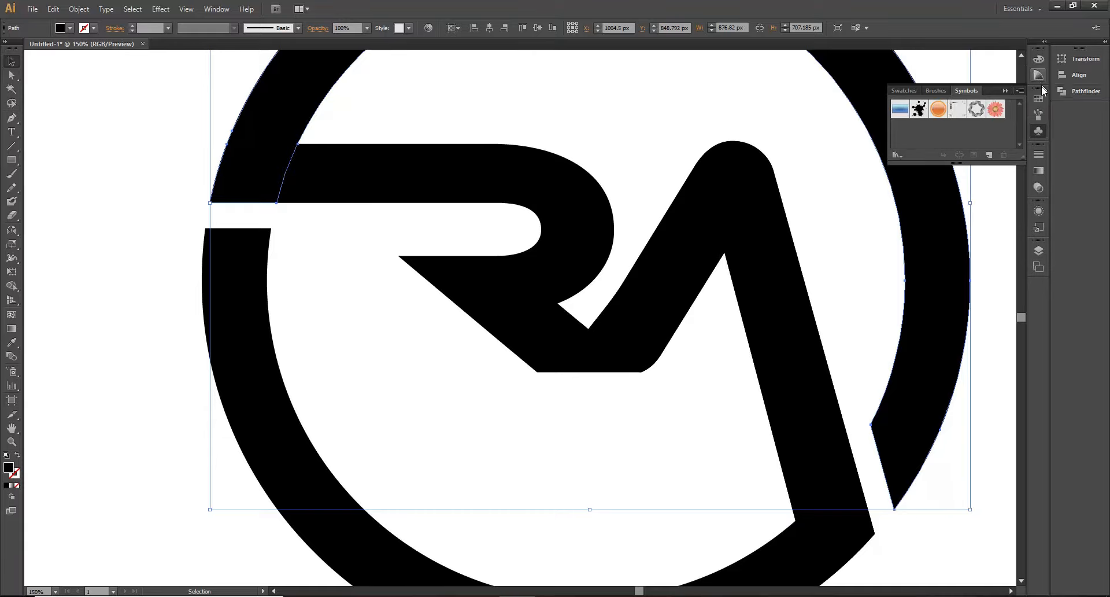
{"action": "left_click", "coordinate": [1039, 79]}
{"action": "left_click", "coordinate": [1039, 60]}
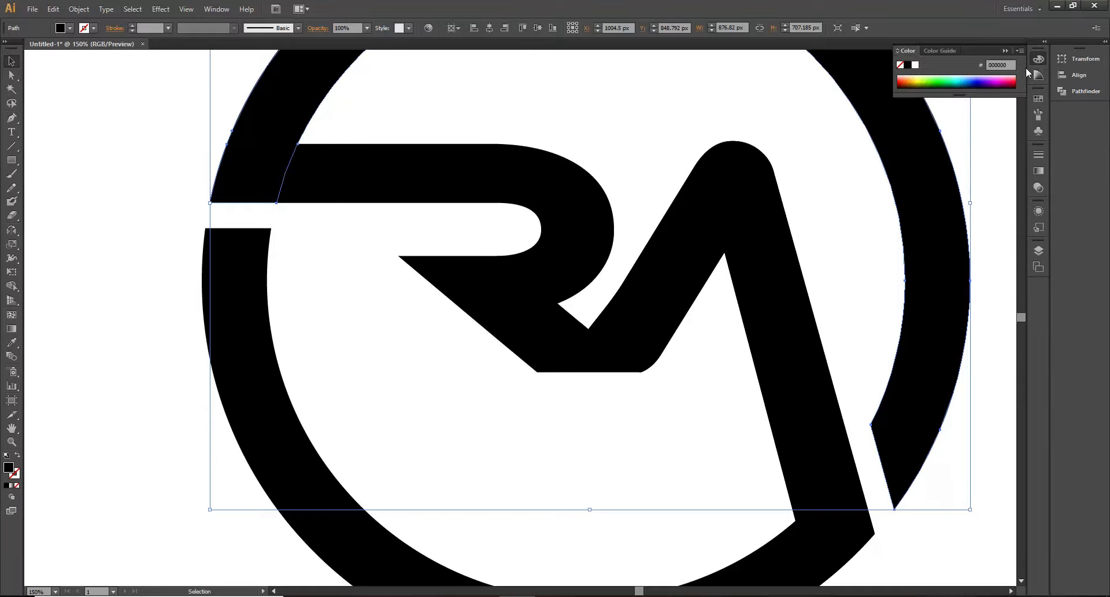
{"action": "left_click", "coordinate": [1039, 99]}
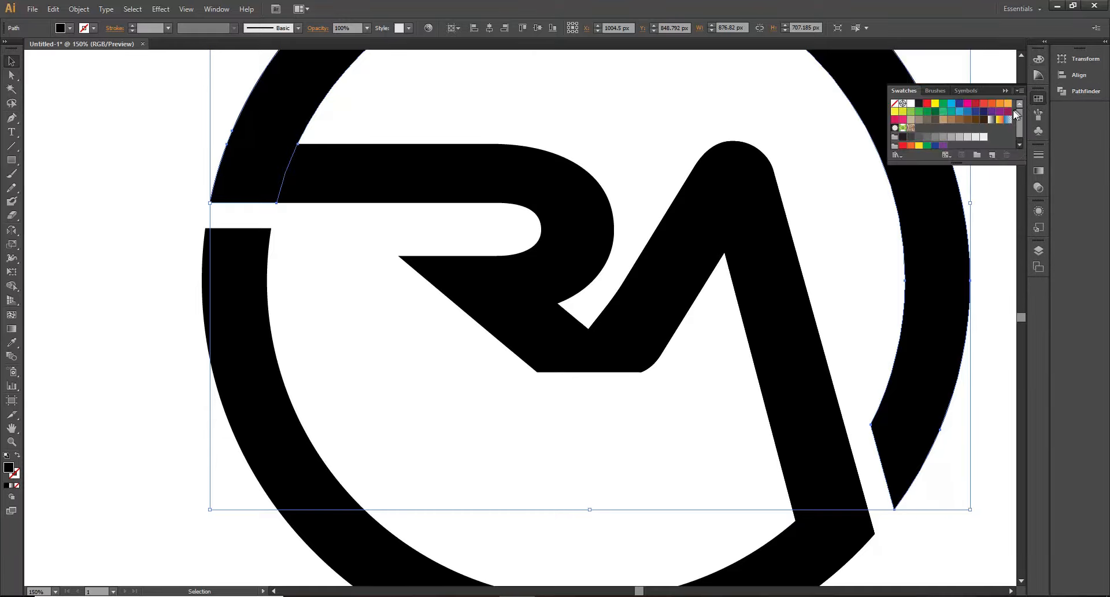
{"action": "left_click", "coordinate": [928, 104]}
{"action": "left_click", "coordinate": [464, 183]}
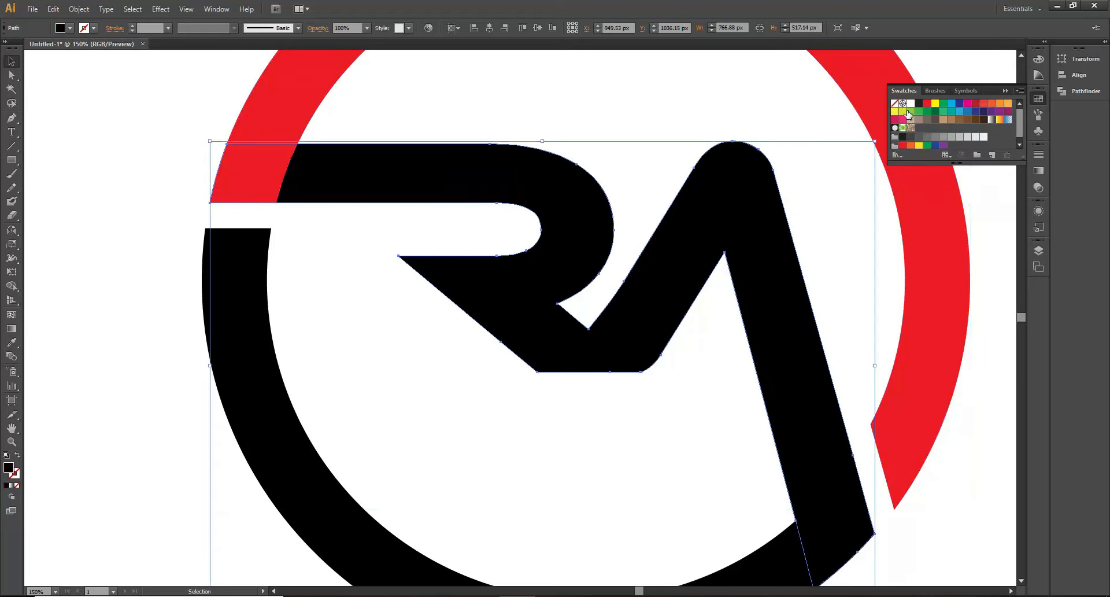
{"action": "left_click", "coordinate": [928, 104]}
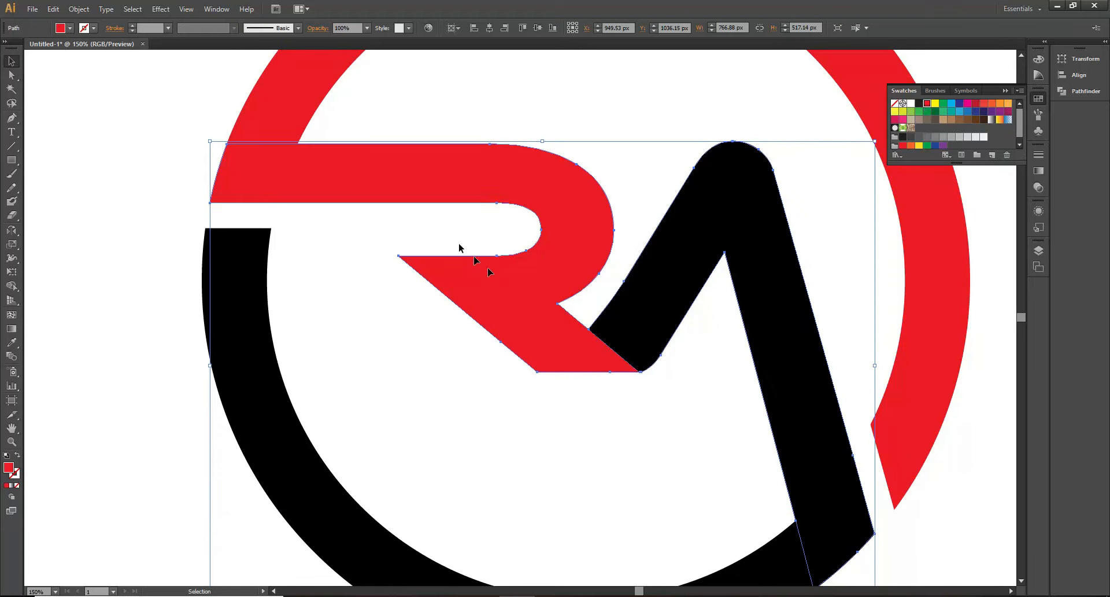
- Fill the M and the lower ring arc with the dark grey swatch C=0 M=0 Y=0 K=70
{"action": "left_click", "coordinate": [808, 531]}
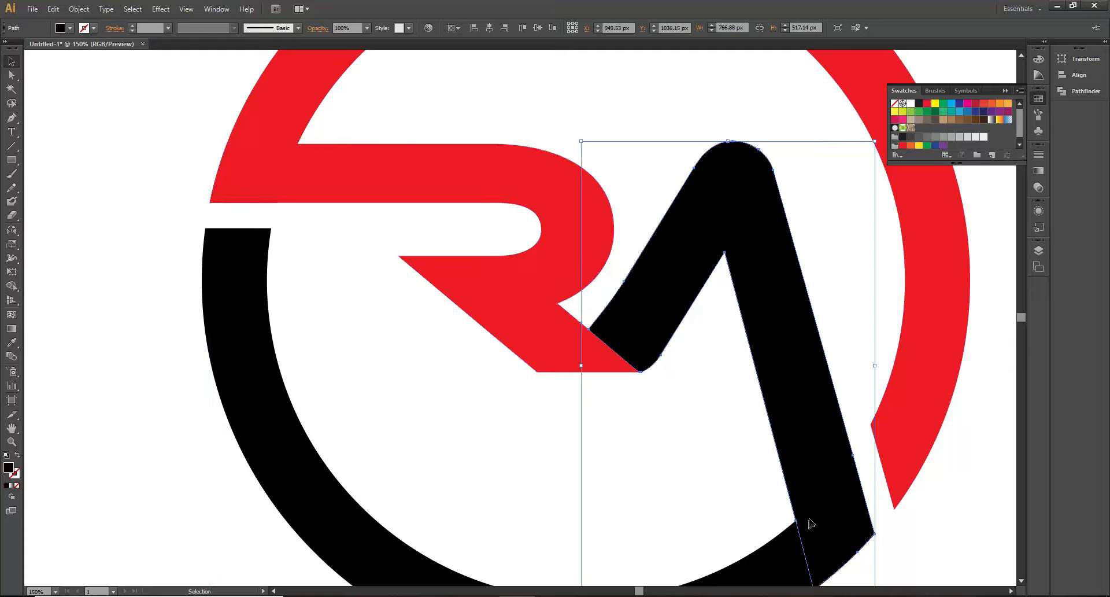
{"action": "left_click", "coordinate": [925, 140]}
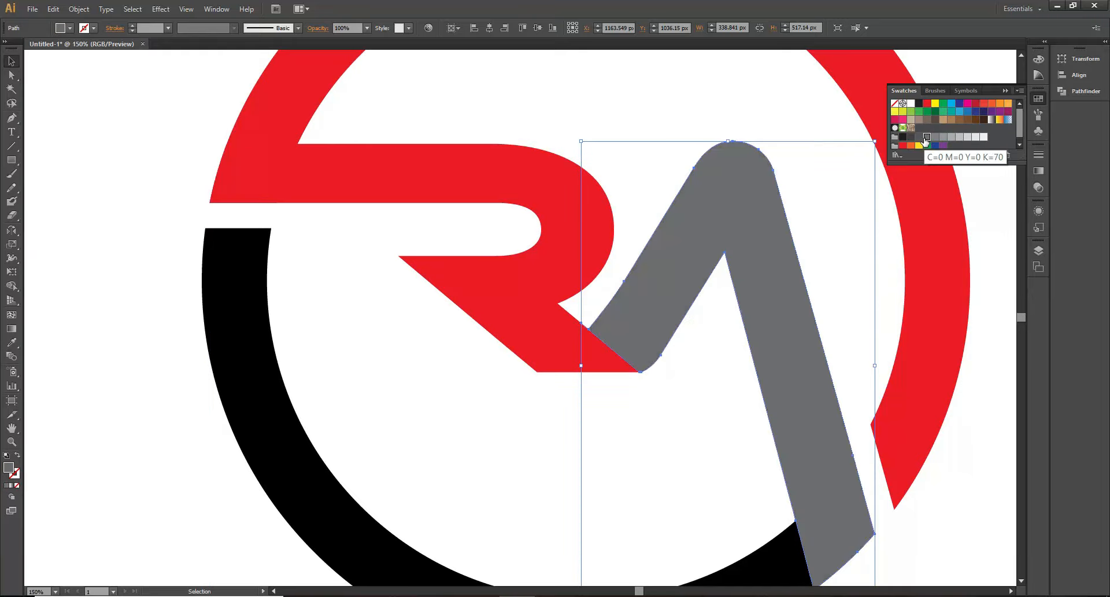
{"action": "left_click", "coordinate": [284, 428]}
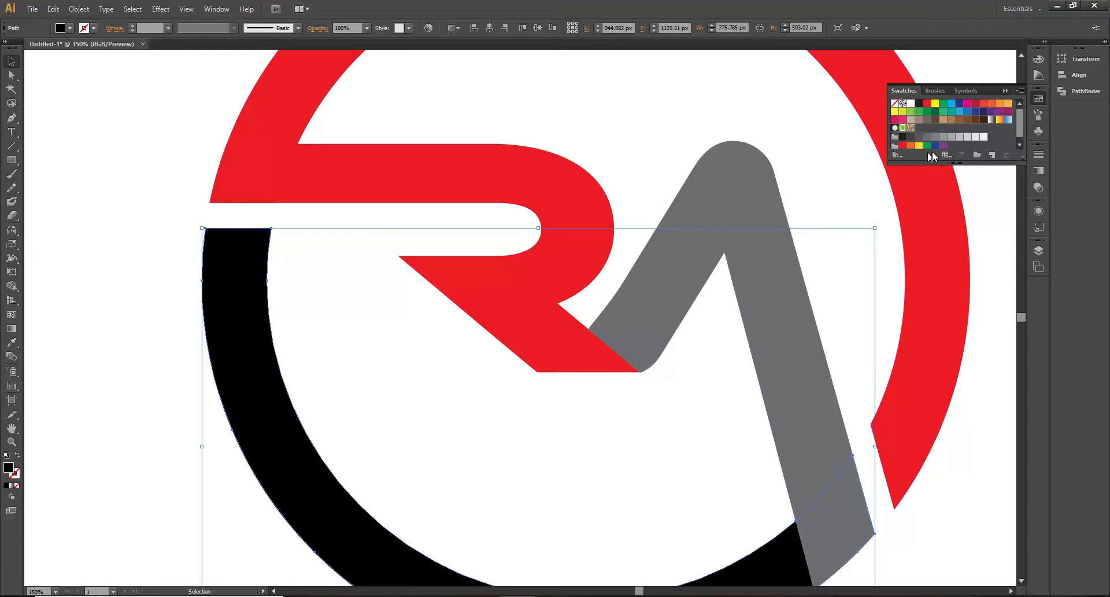
{"action": "left_click", "coordinate": [928, 137]}
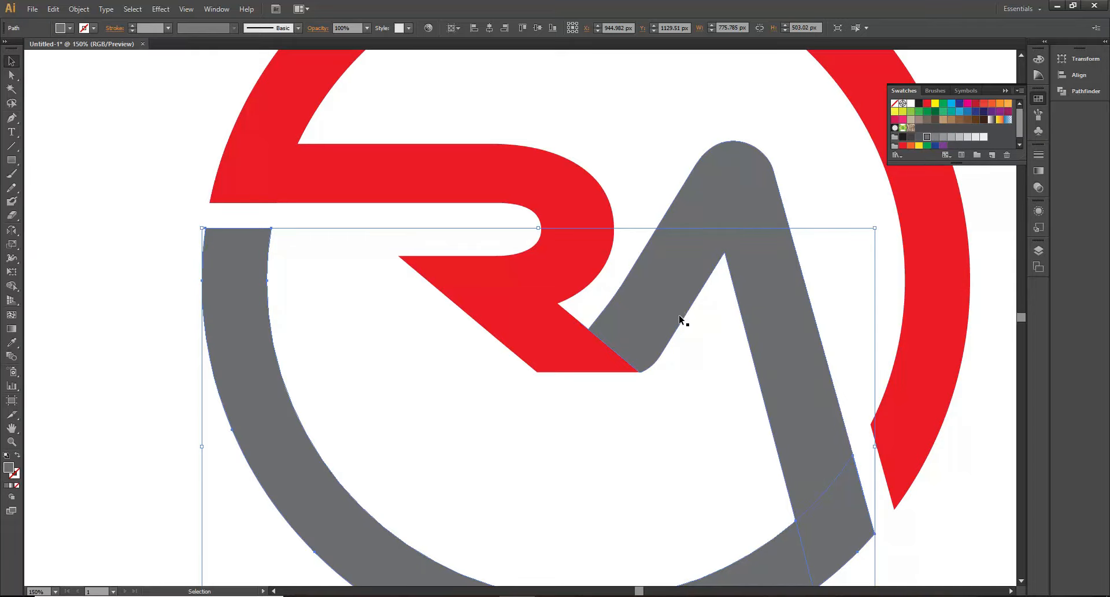
- Deselect everything, put the swatches away and examine the coloured logo as a whole
{"action": "scroll", "coordinate": [679, 332], "scroll_direction": "down", "scroll_amount": 1, "text": "alt"}
{"action": "scroll", "coordinate": [476, 277], "scroll_direction": "down", "scroll_amount": 1, "text": "alt"}
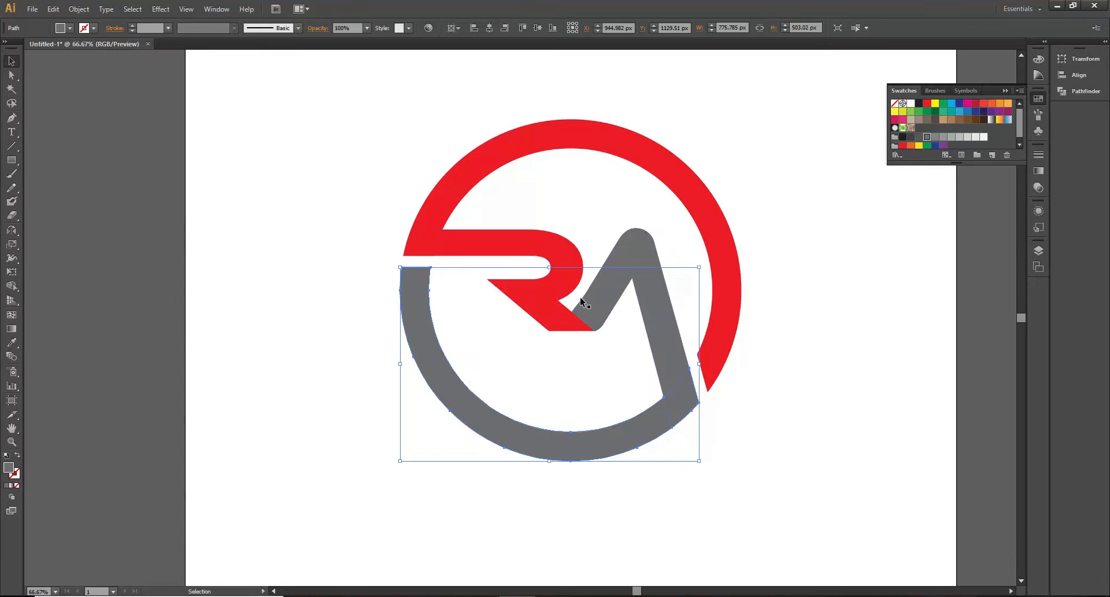
{"action": "scroll", "coordinate": [581, 301], "scroll_direction": "down", "scroll_amount": 1, "text": "alt"}
{"action": "left_click", "coordinate": [424, 228]}
{"action": "key", "text": "alt"}
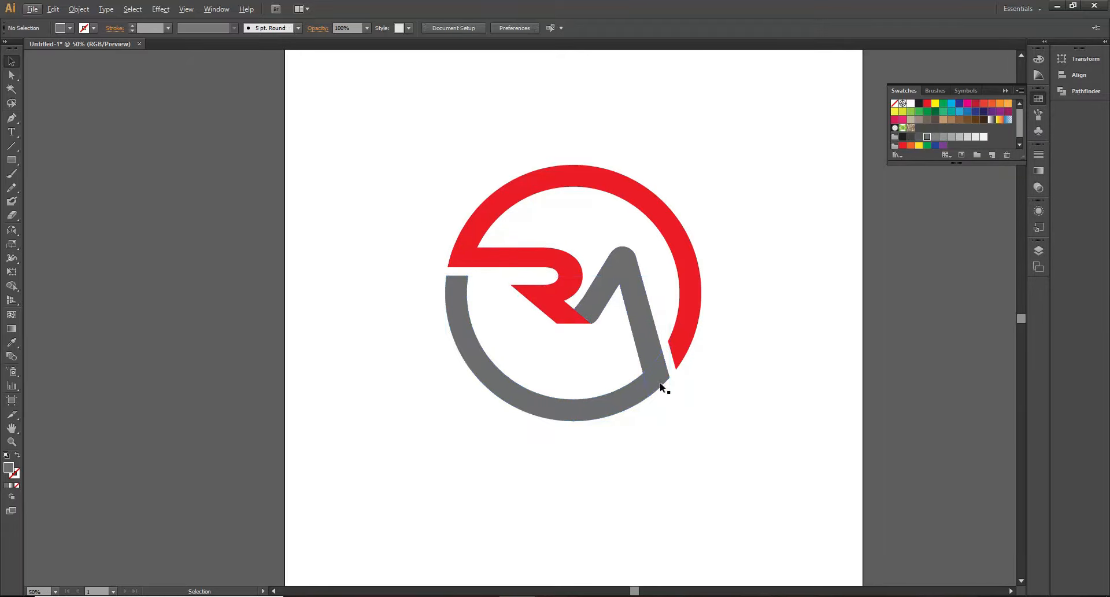
{"action": "key", "text": "alt"}
{"action": "left_click", "coordinate": [1006, 88]}
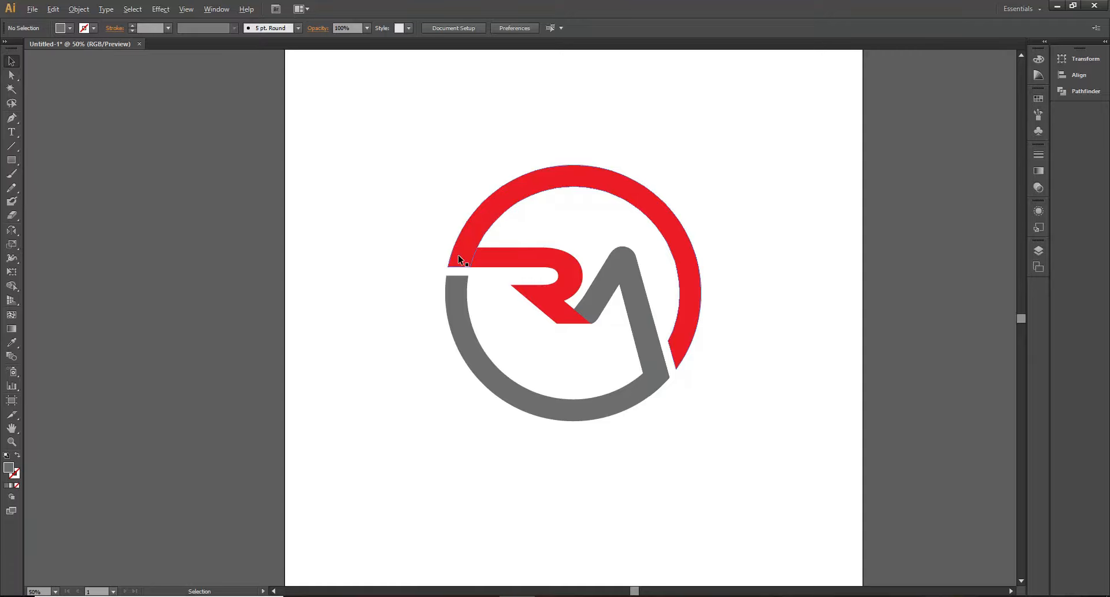
- Select all parts of the logo and group them
{"action": "scroll", "coordinate": [459, 257], "scroll_direction": "down", "scroll_amount": 1, "text": "alt"}
{"action": "scroll", "coordinate": [446, 296], "scroll_direction": "up", "scroll_amount": 1, "text": "alt"}
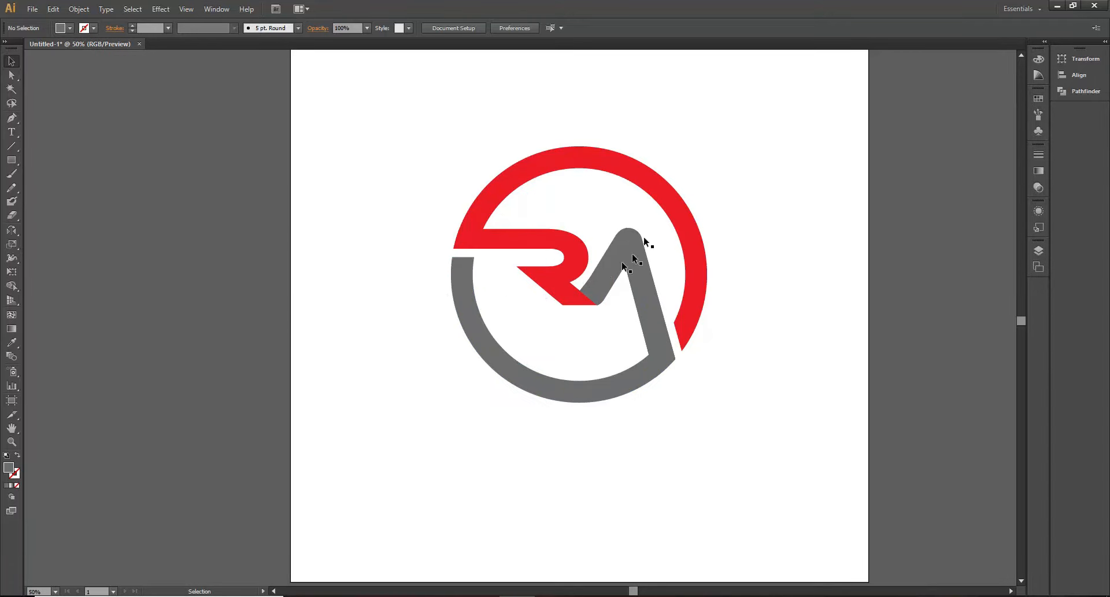
{"action": "left_click_drag", "start_coordinate": [392, 118], "coordinate": [853, 490]}
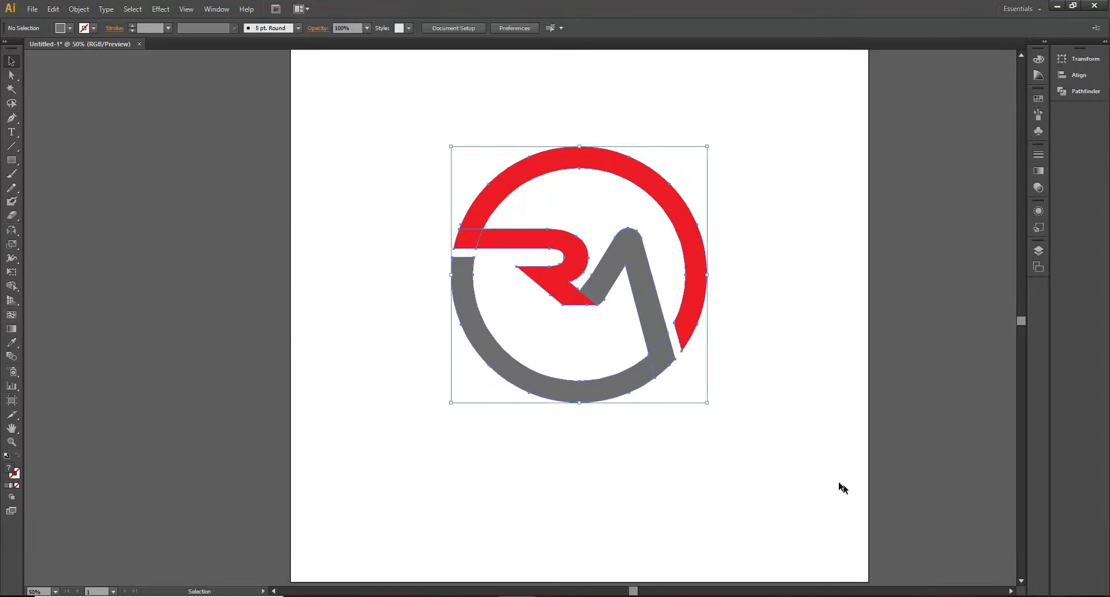
{"action": "key", "text": "v"}
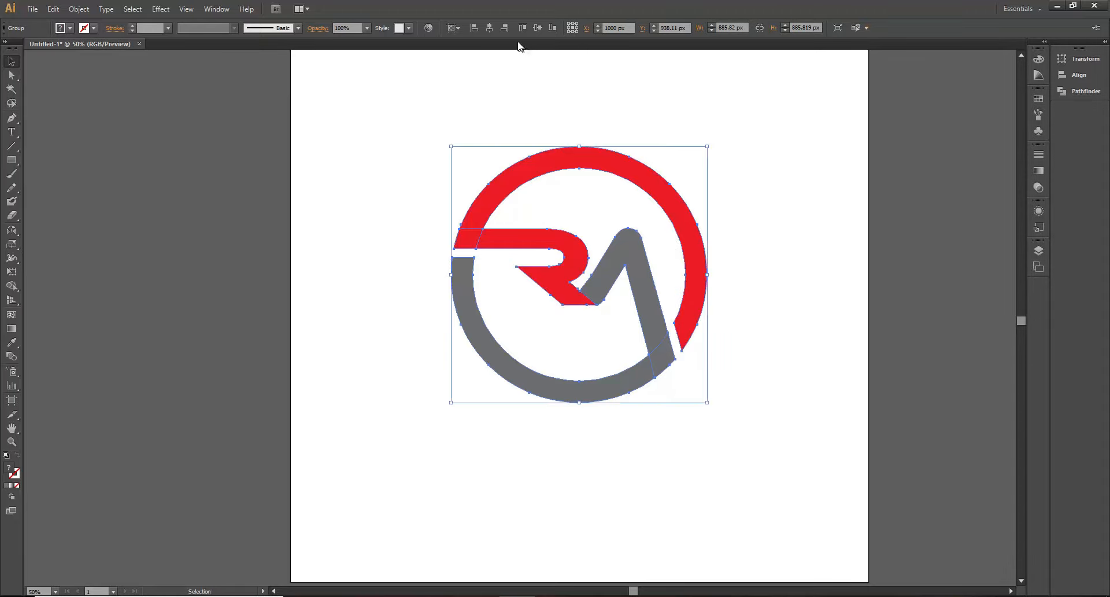